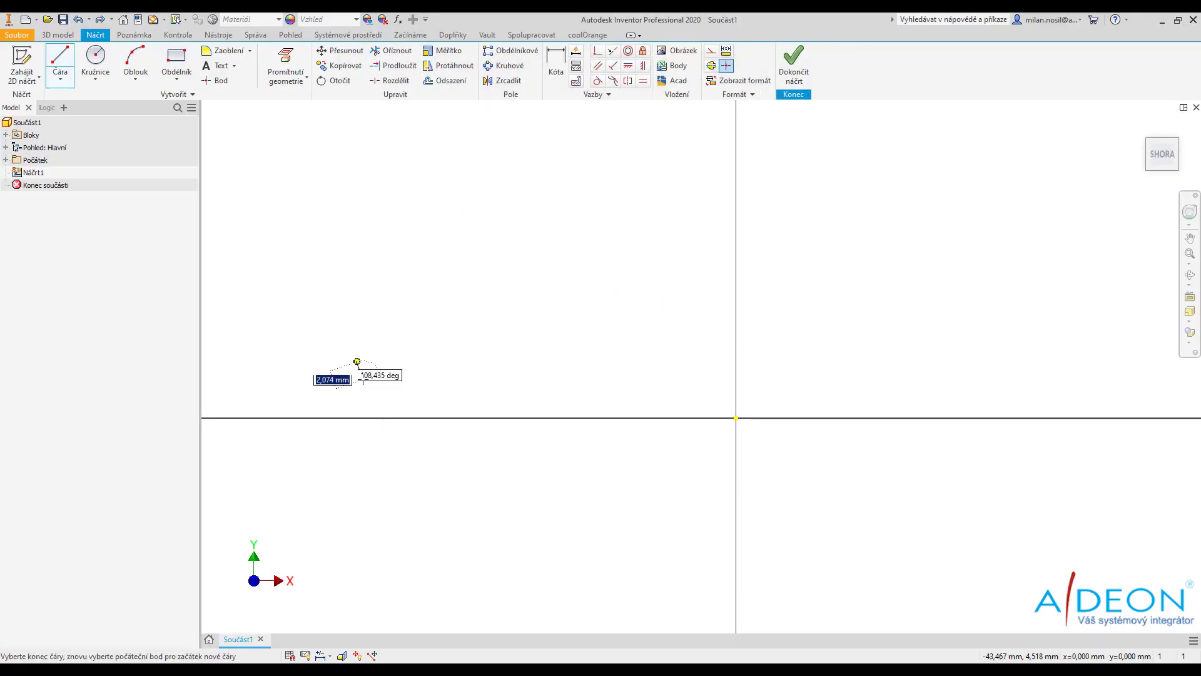
Sketch the jaw outline's arcs, dimensioned 48, 25, 15, 10, 15° and 6,5, and finish the sketch
{"action": "left_click_drag", "start_coordinate": [671, 411], "coordinate": [679, 418]}
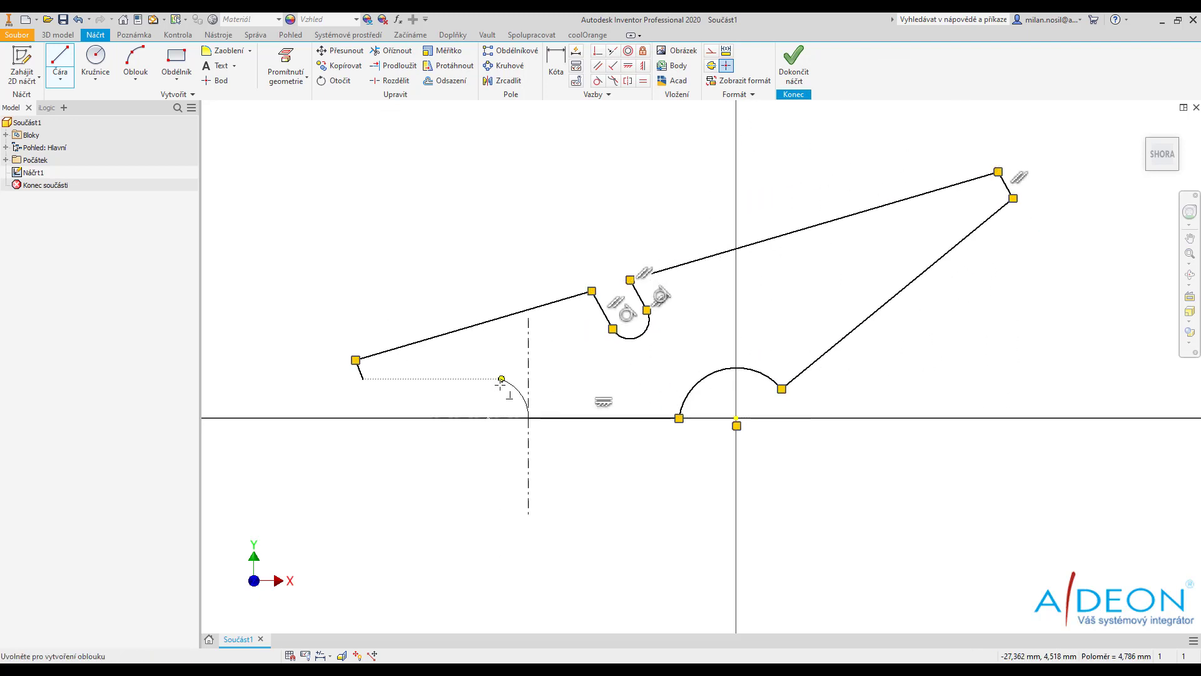
{"action": "left_click", "coordinate": [529, 418]}
{"action": "left_click_drag", "start_coordinate": [528, 418], "coordinate": [482, 379]}
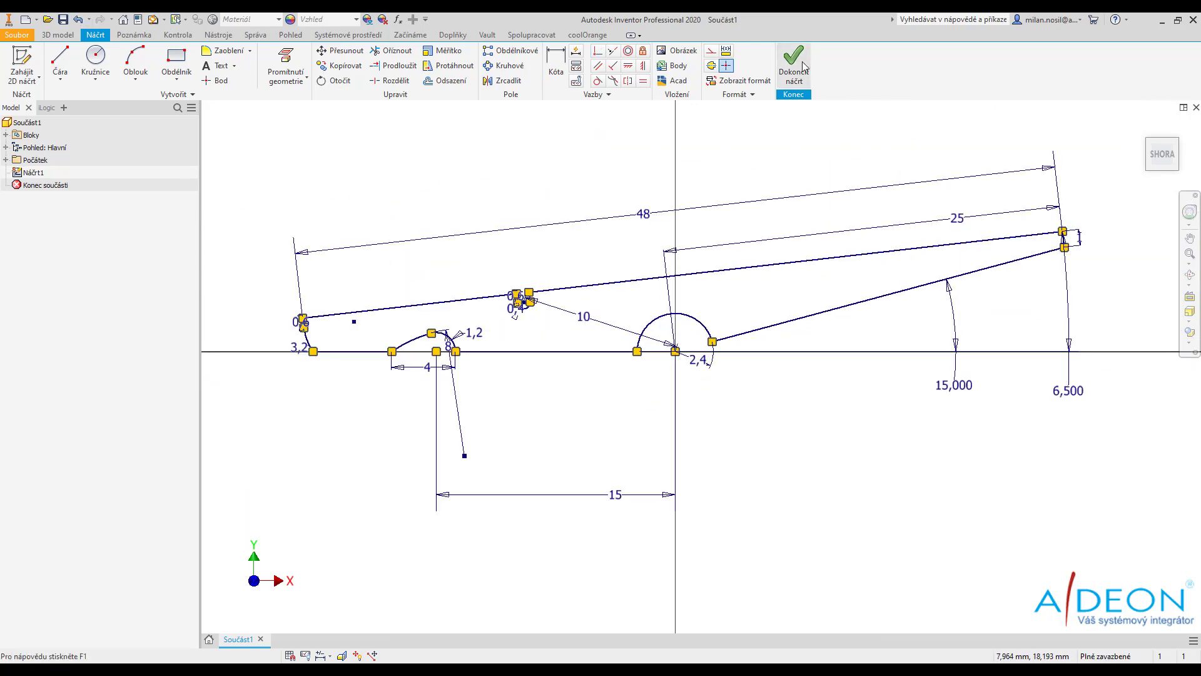
{"action": "left_click", "coordinate": [804, 66]}
Extrude the jaw profile 6 mm symmetrically and save the part as dřívko.ipt
{"action": "right_click", "coordinate": [726, 234]}
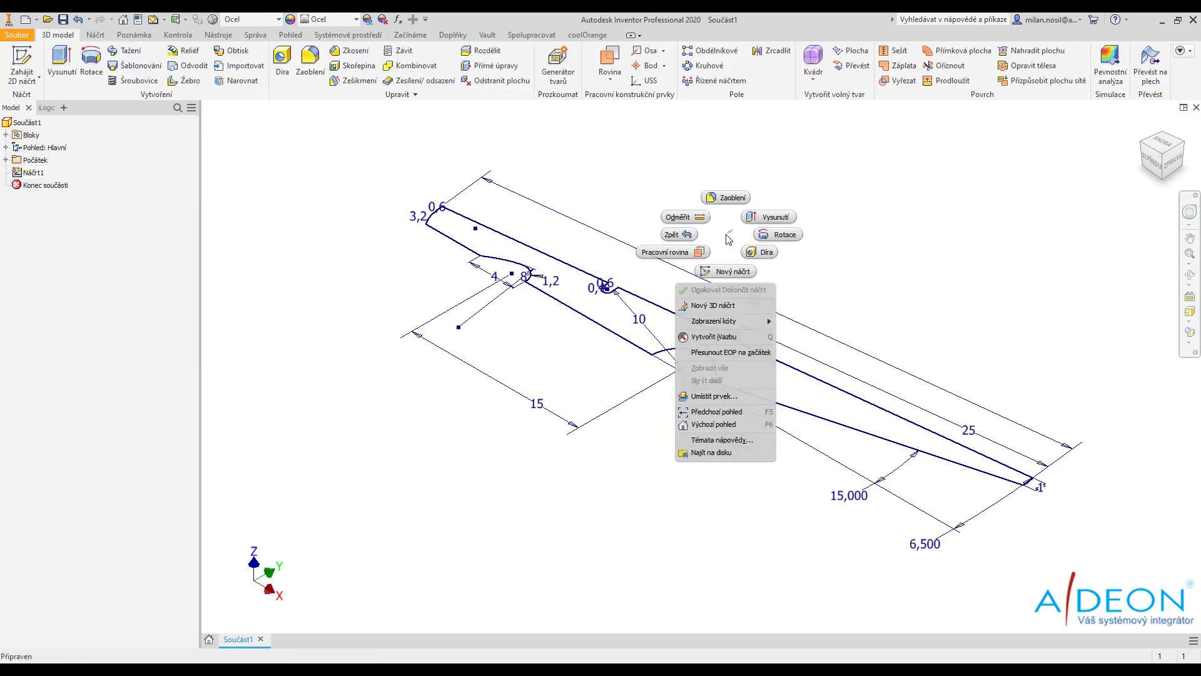
{"action": "left_click", "coordinate": [675, 220]}
{"action": "left_click", "coordinate": [425, 225]}
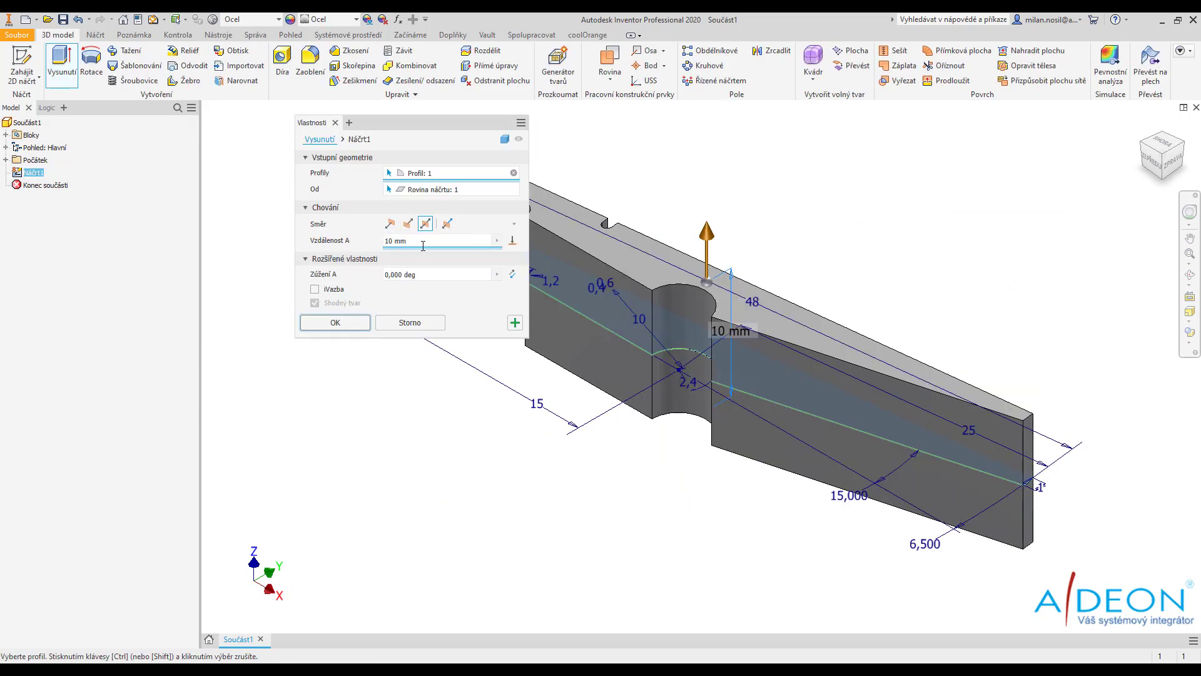
{"action": "left_click", "coordinate": [335, 322]}
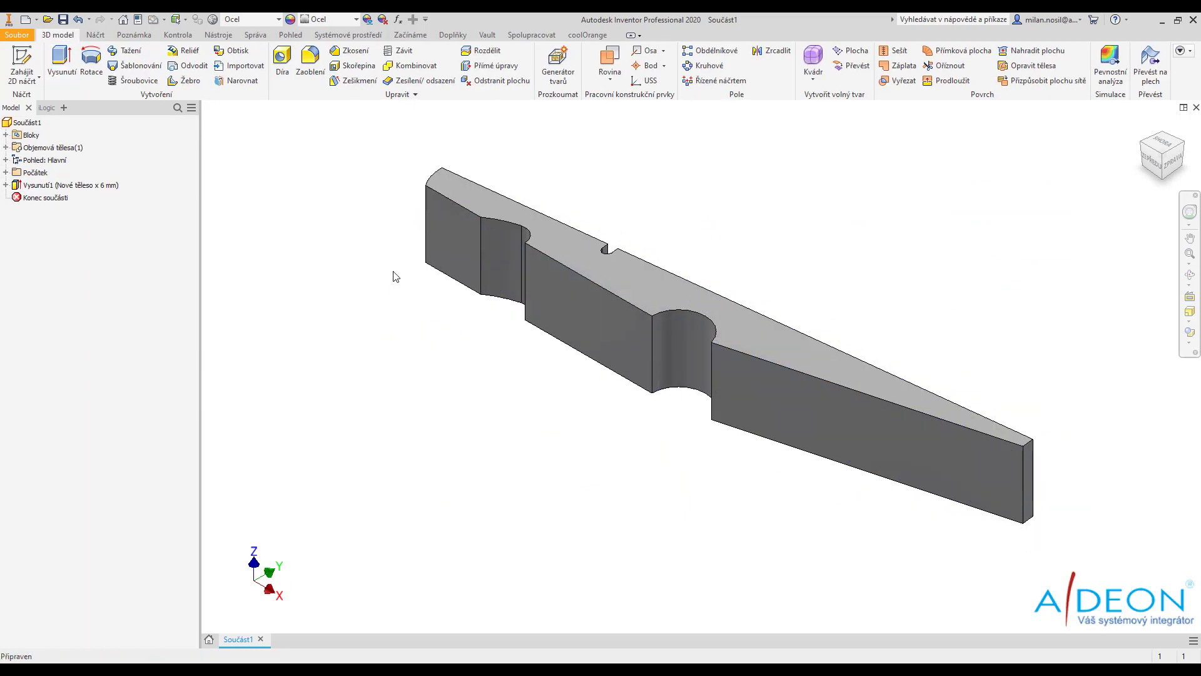
{"action": "left_click", "coordinate": [64, 20]}
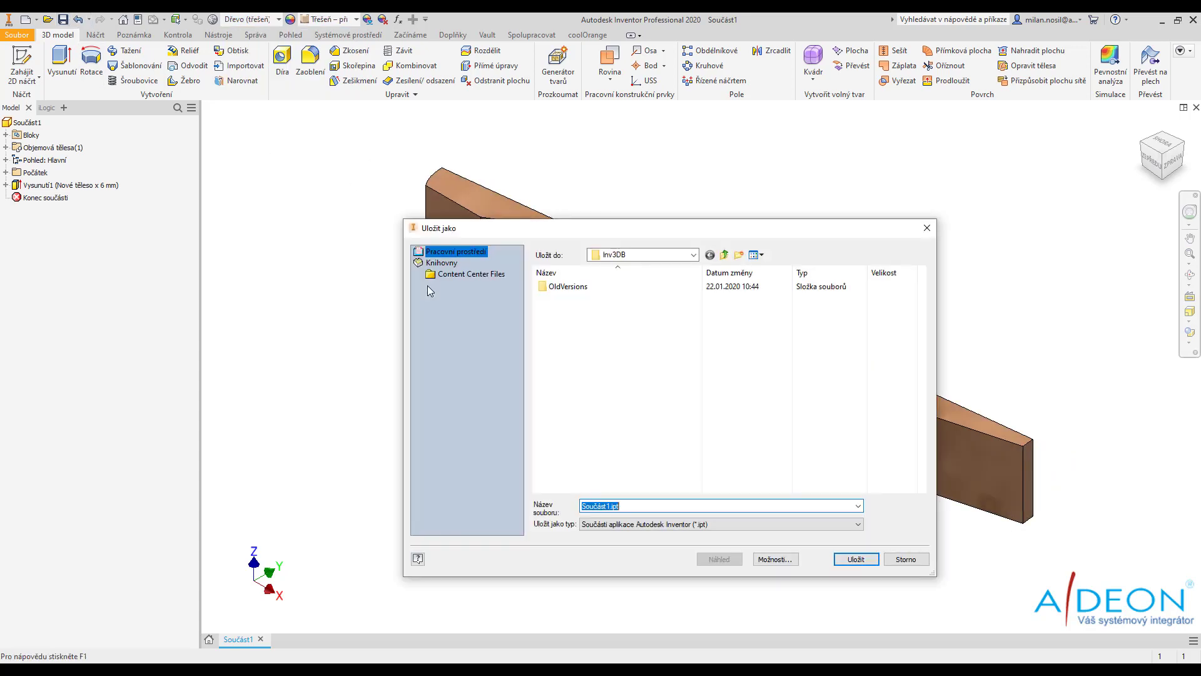
{"action": "left_click", "coordinate": [867, 561]}
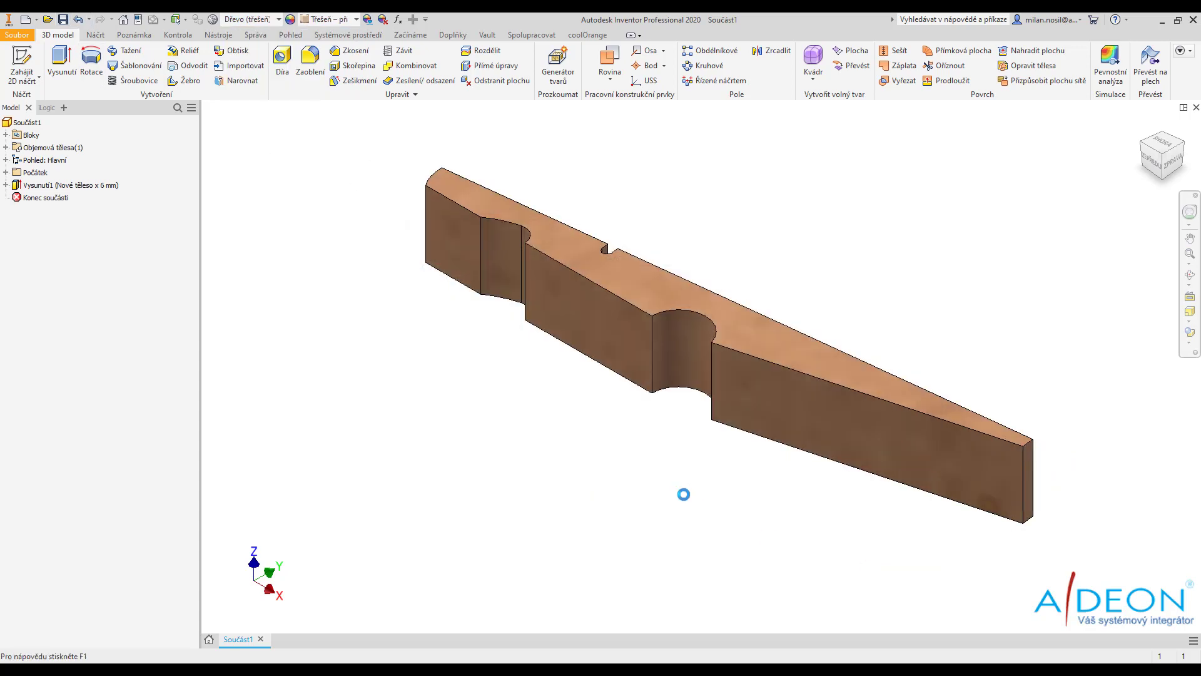
Start a new Norma.iam assembly and place two dřívko.ipt jaws
{"action": "left_click", "coordinate": [25, 19]}
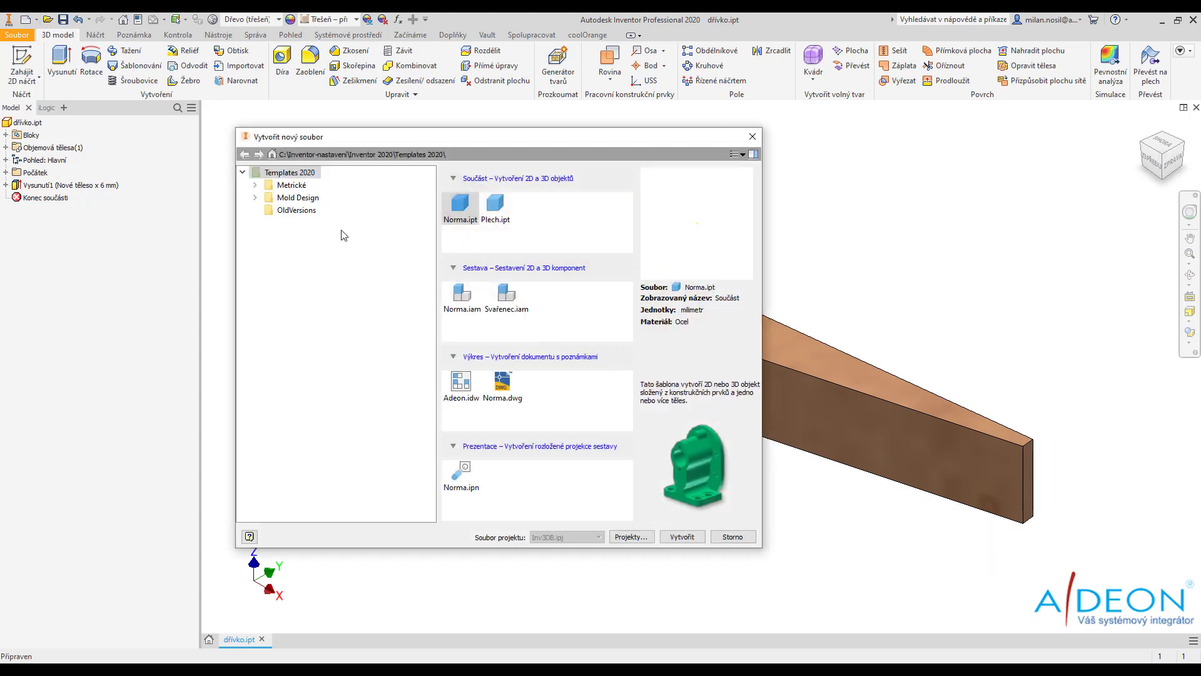
{"action": "double_click", "coordinate": [462, 298]}
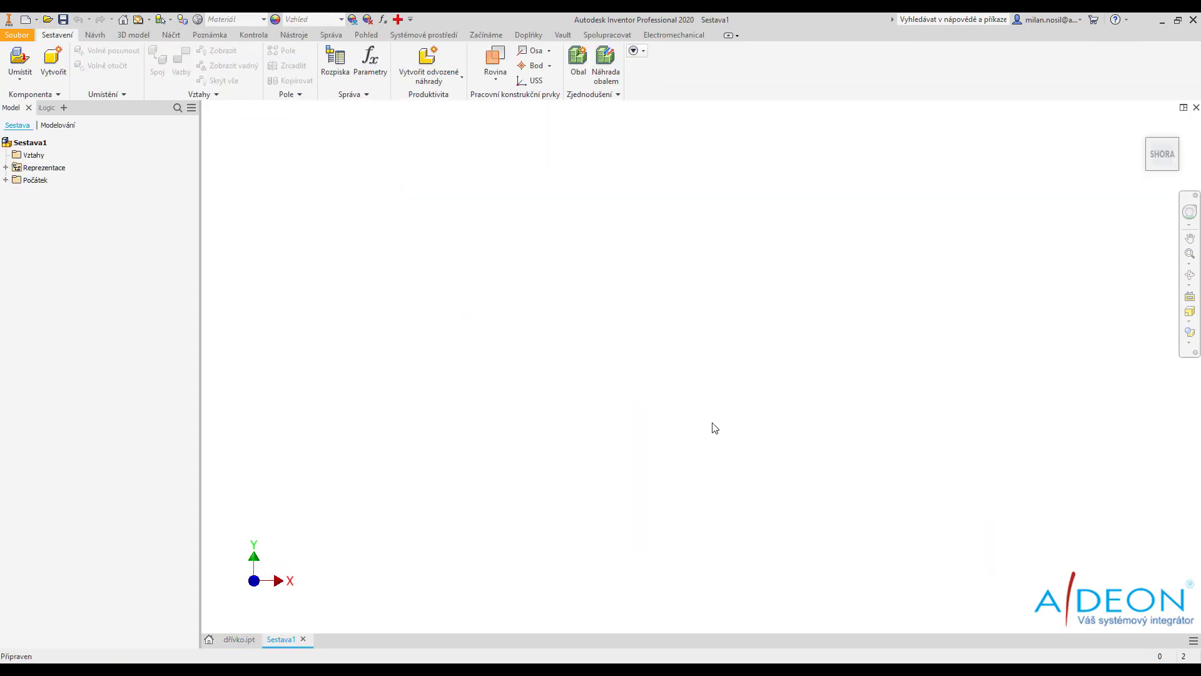
{"action": "key", "text": "p"}
{"action": "key", "text": "Return"}
{"action": "left_click", "coordinate": [570, 246]}
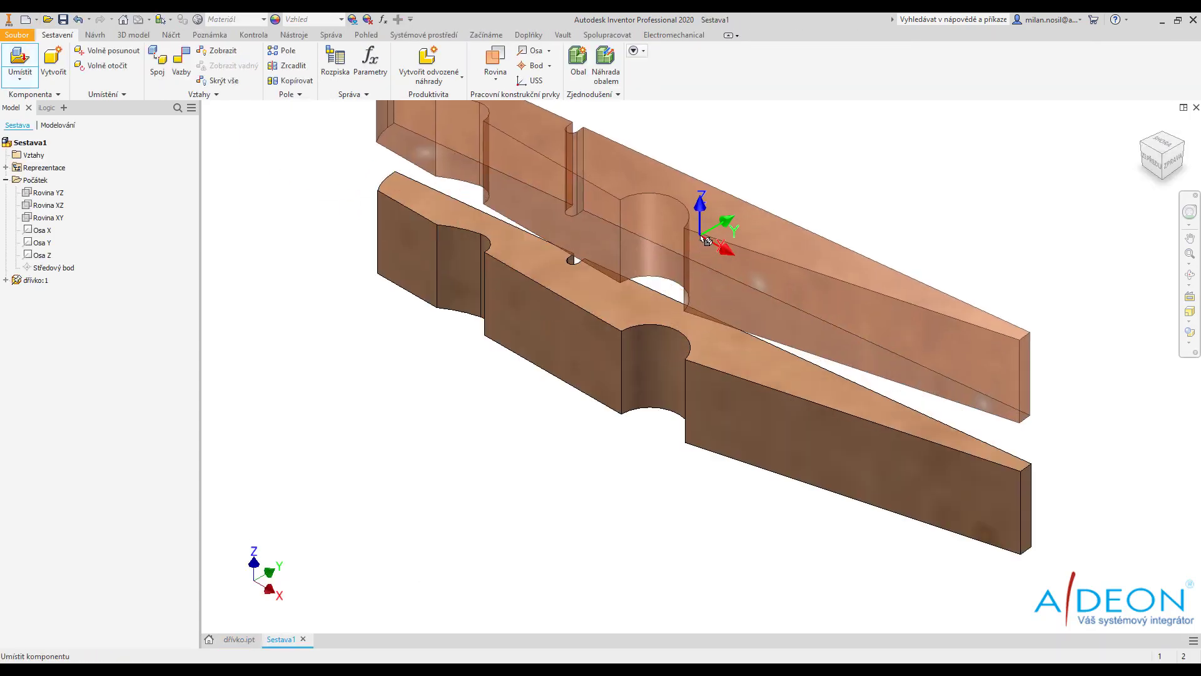
{"action": "scroll", "coordinate": [692, 236], "scroll_direction": "down", "scroll_amount": 3}
{"action": "left_click", "coordinate": [833, 188]}
Unground dřívko:1 so it can move freely
{"action": "key", "text": "Escape"}
{"action": "right_click", "coordinate": [29, 280]}
{"action": "left_click", "coordinate": [104, 500]}
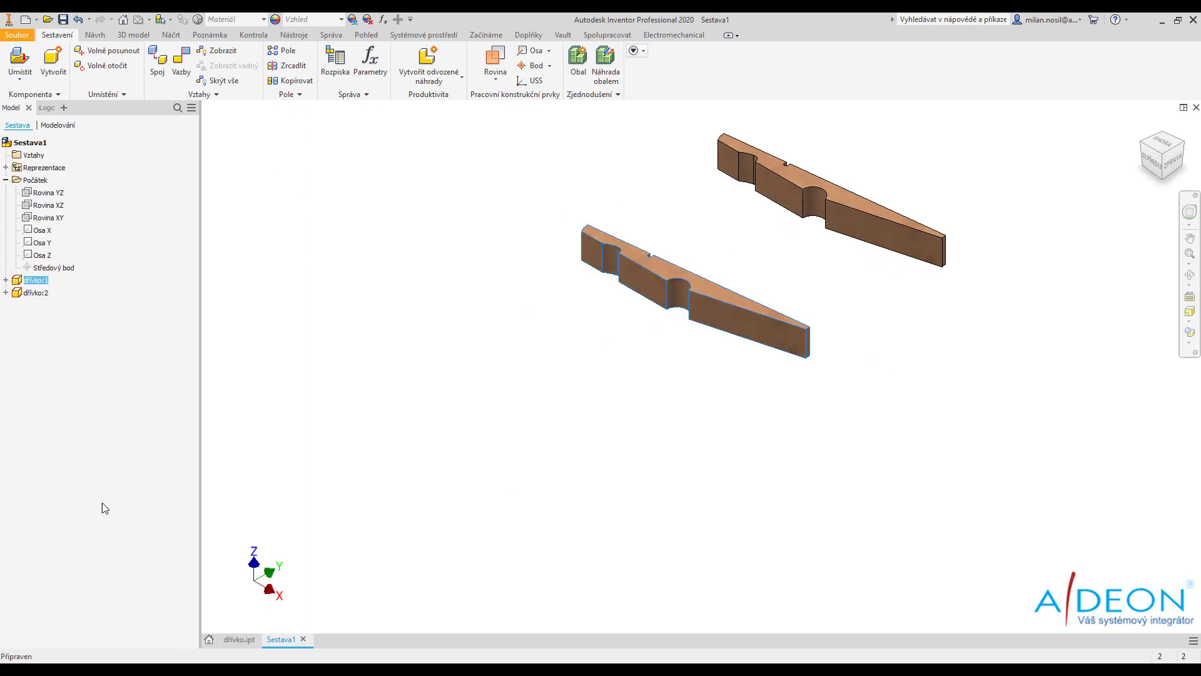
Mate dřívko:1's axis to the assembly Z axis and flush its XY plane to the assembly XY plane
{"action": "key", "text": "c"}
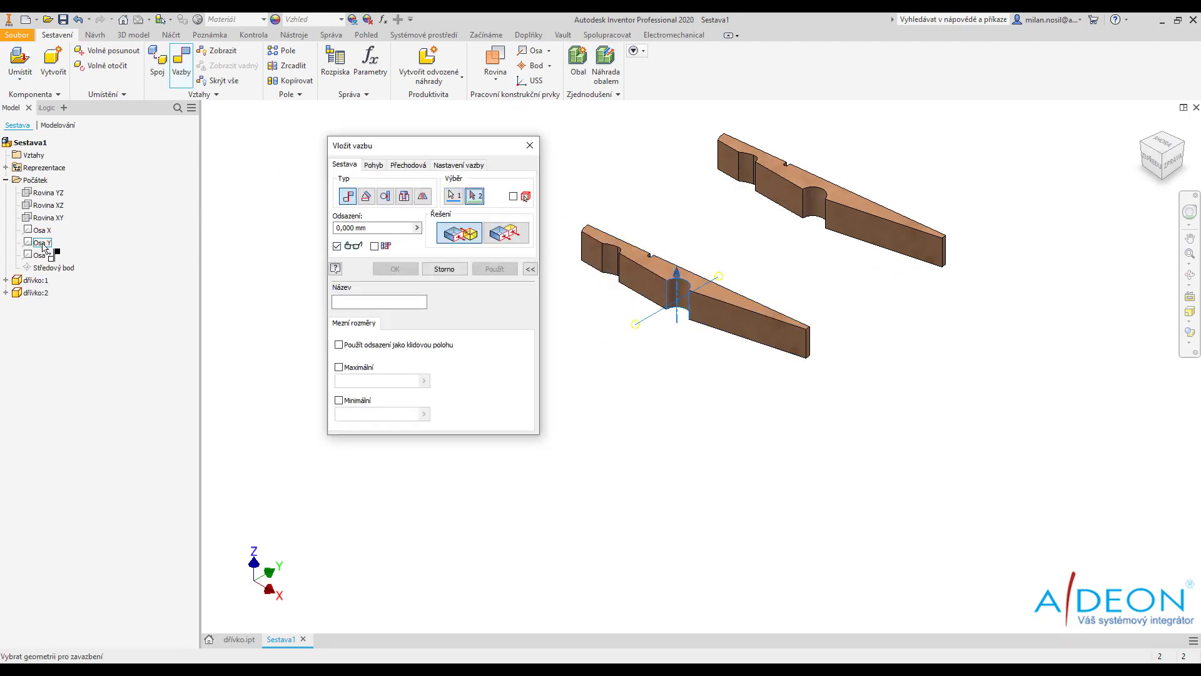
{"action": "left_click", "coordinate": [45, 259]}
{"action": "left_click", "coordinate": [503, 273]}
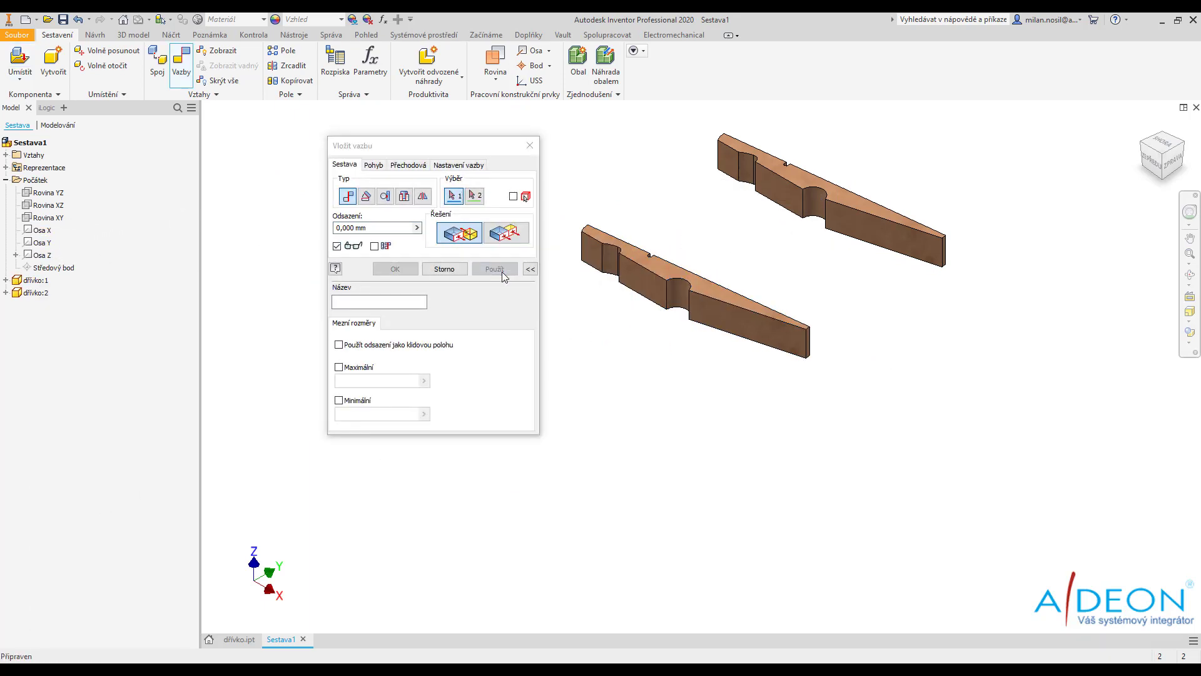
{"action": "left_click", "coordinate": [5, 279]}
{"action": "left_click", "coordinate": [16, 305]}
{"action": "left_click", "coordinate": [67, 343]}
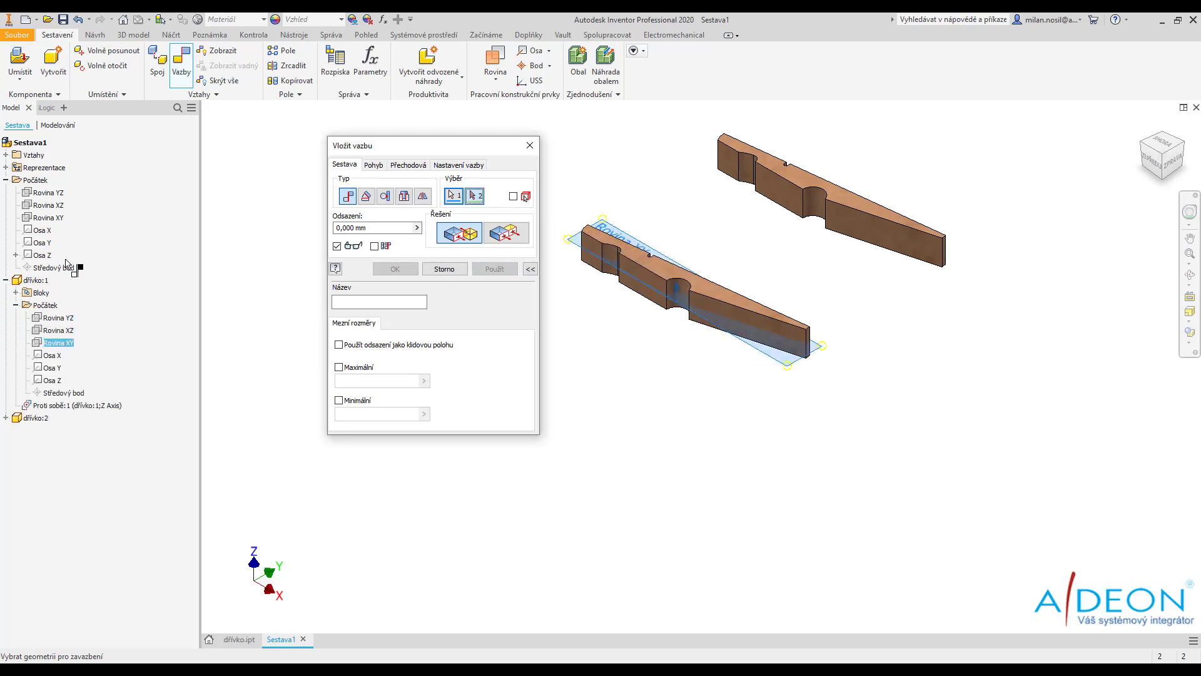
{"action": "left_click", "coordinate": [60, 219]}
{"action": "left_click", "coordinate": [505, 232]}
{"action": "left_click", "coordinate": [494, 269]}
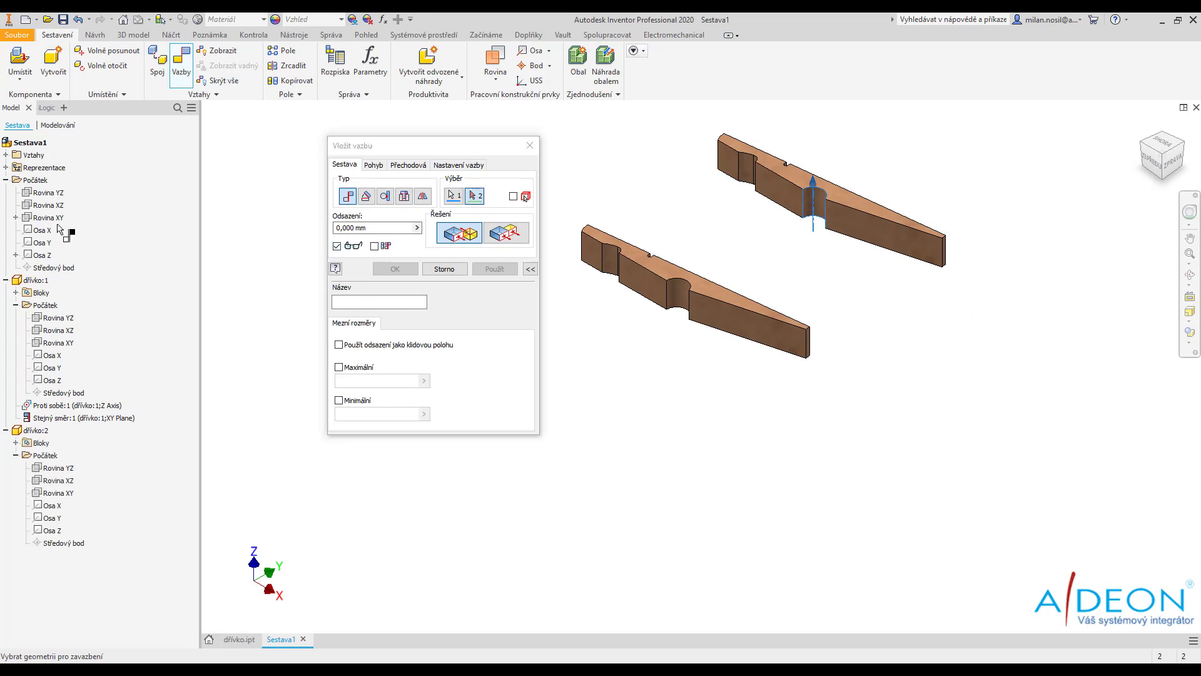
Mate dřívko:2's axis to assembly Z and its XY plane to the assembly XY plane
{"action": "left_click", "coordinate": [45, 257]}
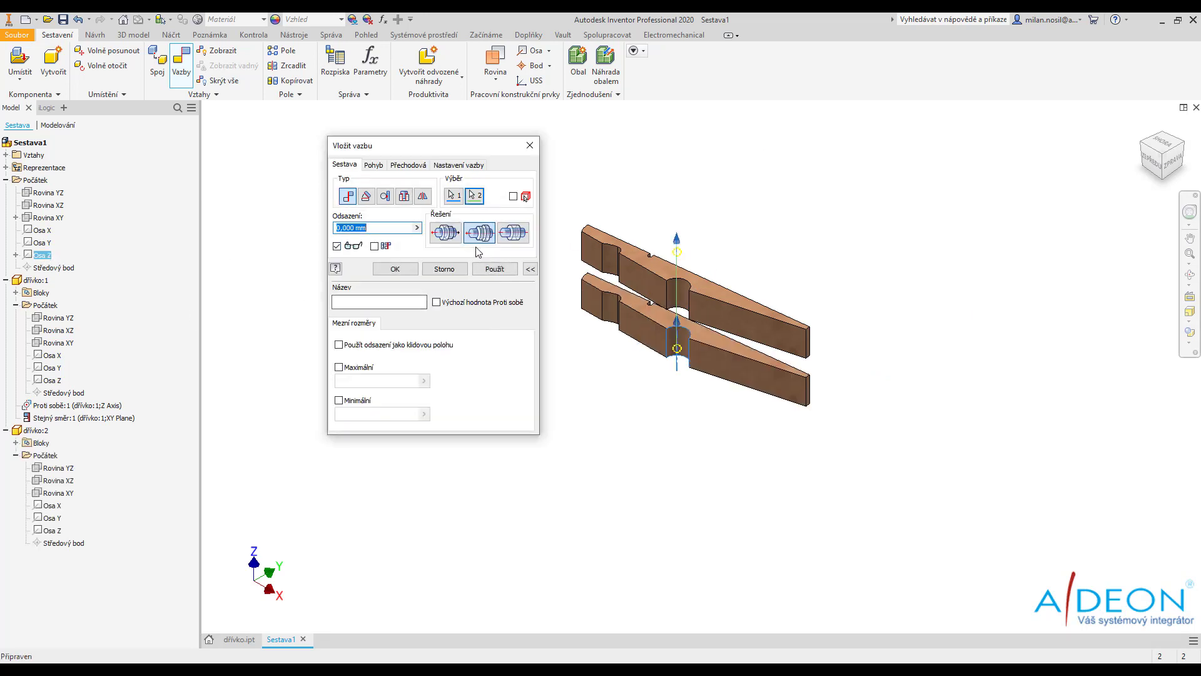
{"action": "left_click", "coordinate": [495, 268]}
{"action": "left_click", "coordinate": [59, 493]}
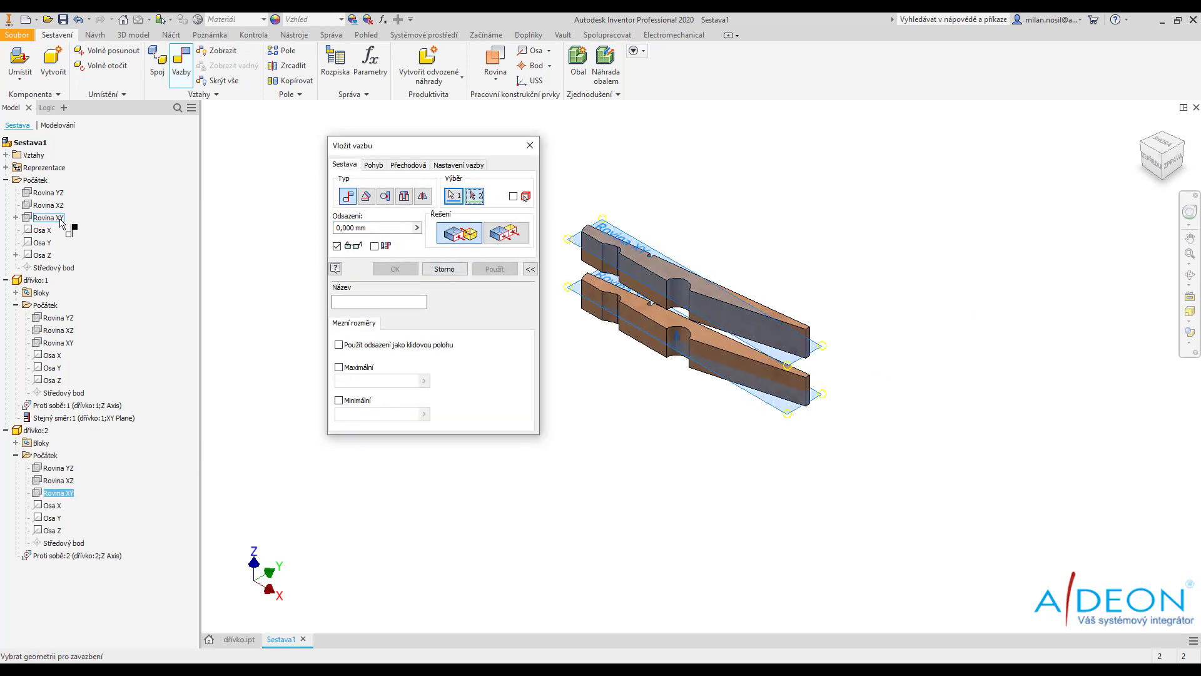
{"action": "left_click", "coordinate": [48, 217]}
{"action": "left_click", "coordinate": [395, 268]}
{"action": "left_click_drag", "start_coordinate": [720, 313], "coordinate": [679, 351]}
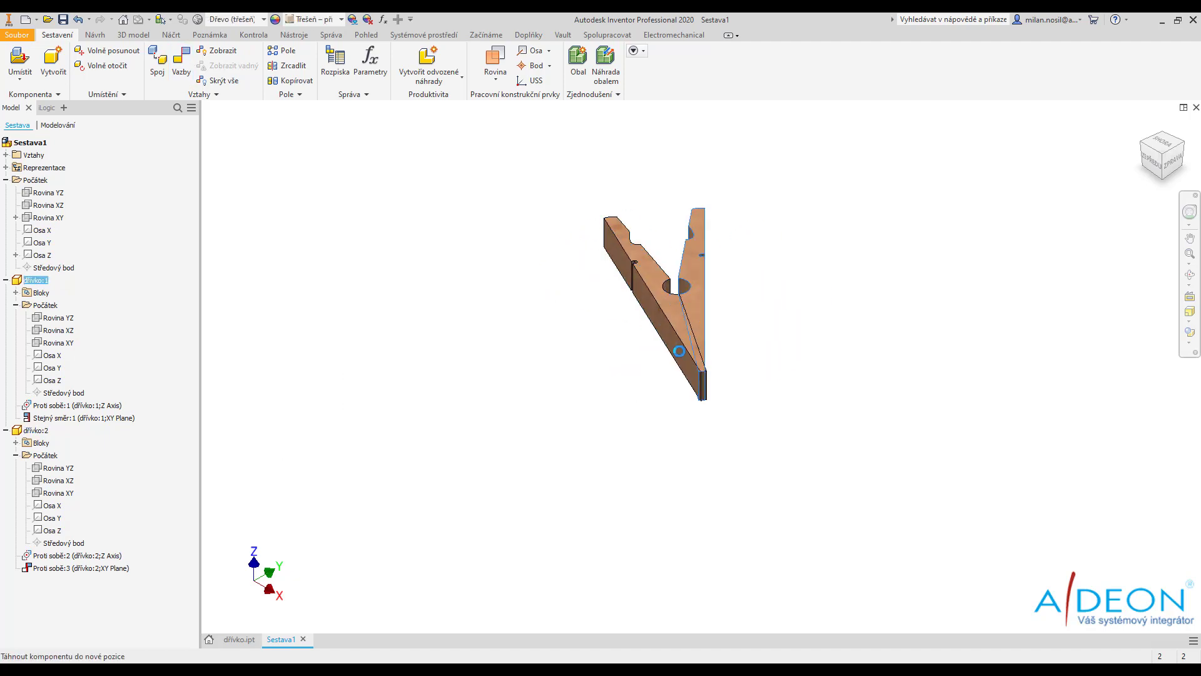
{"action": "mouse_move", "coordinate": [780, 301]}
{"action": "middle_mouse_down", "text": "shift"}
{"action": "mouse_move", "coordinate": [749, 327]}
{"action": "mouse_move", "coordinate": [727, 290]}
{"action": "middle_mouse_up", "text": "shift"}
Make the inner jaw faces symmetric about the assembly XZ plane and test the jaw motion
{"action": "key", "text": "c"}
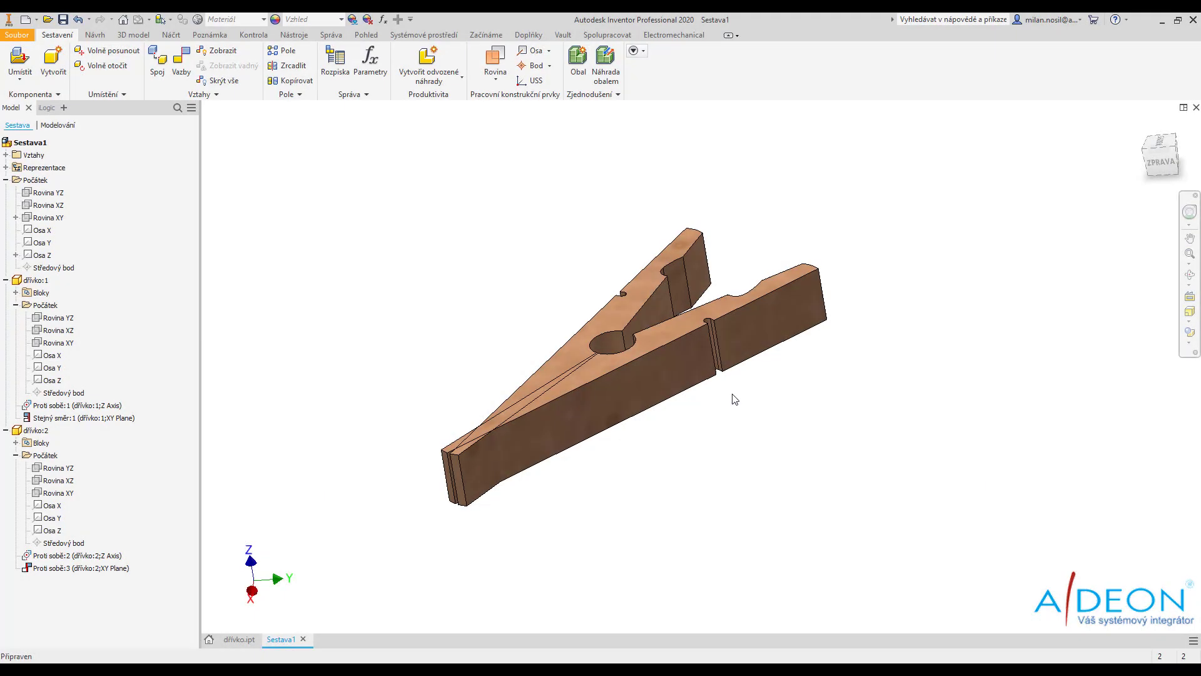
{"action": "key", "text": "c"}
{"action": "left_click", "coordinate": [423, 197]}
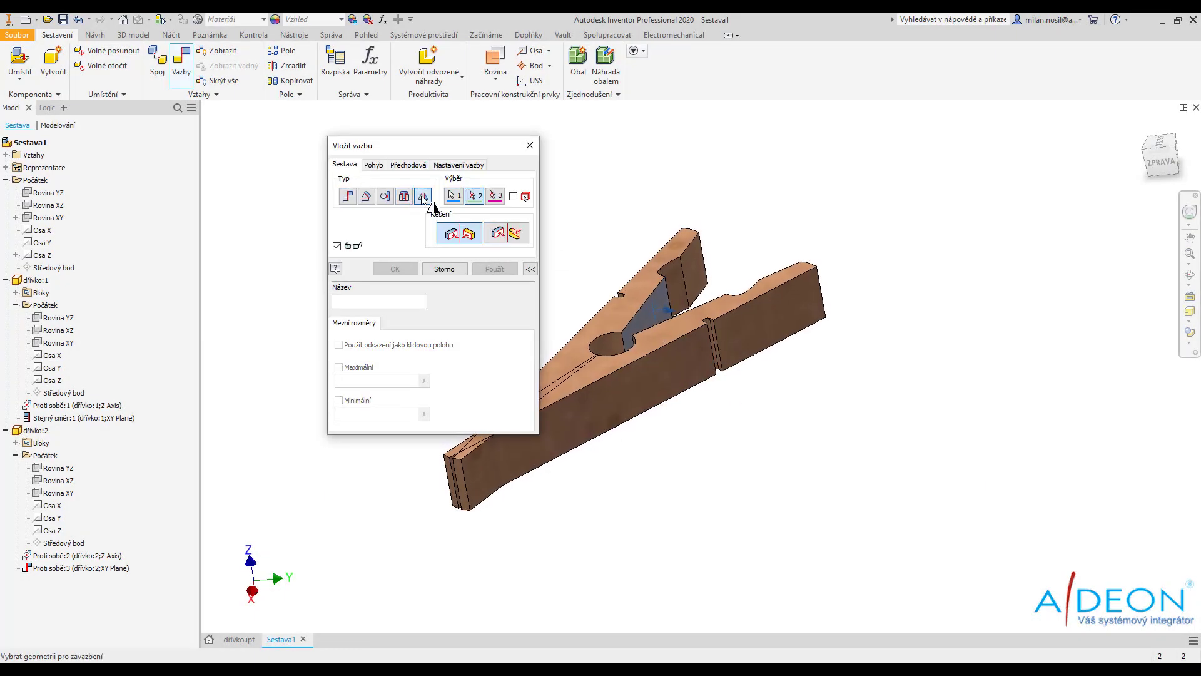
{"action": "middle_click_drag", "start_coordinate": [625, 376], "coordinate": [663, 326], "text": "shift"}
{"action": "left_click", "coordinate": [651, 275]}
{"action": "mouse_move", "coordinate": [650, 275]}
{"action": "middle_mouse_down", "text": "shift"}
{"action": "mouse_move", "coordinate": [518, 303]}
{"action": "mouse_move", "coordinate": [523, 291]}
{"action": "middle_mouse_up", "text": "shift"}
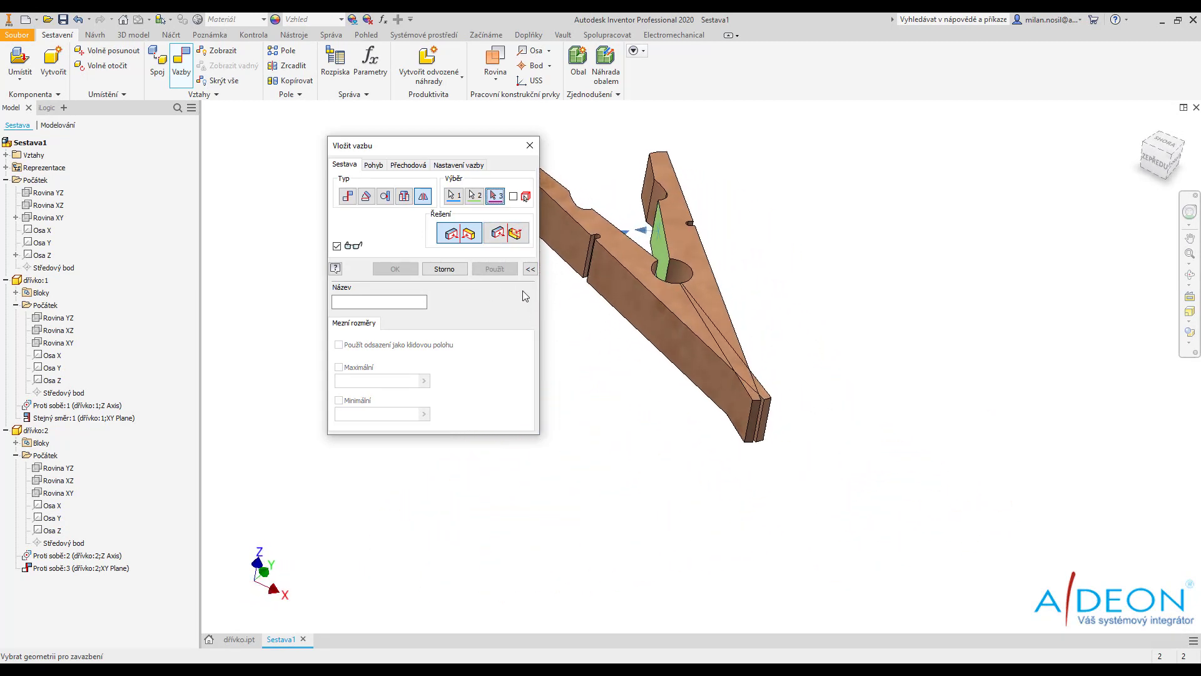
{"action": "key", "text": "F6"}
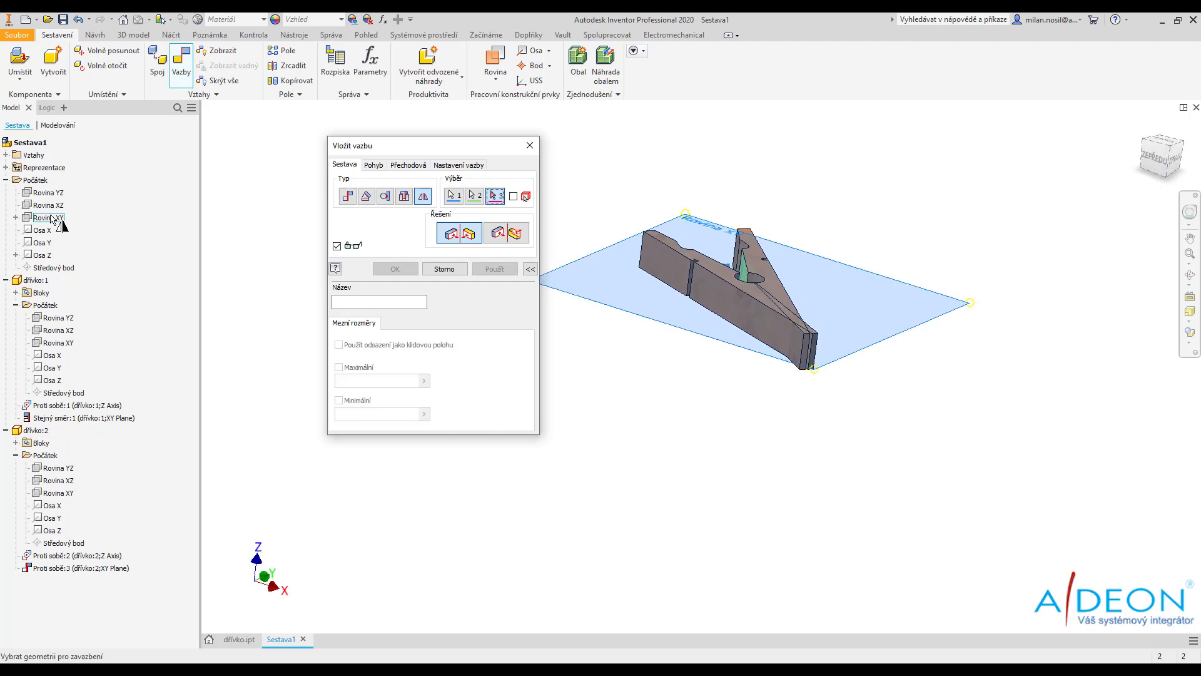
{"action": "left_click", "coordinate": [57, 206]}
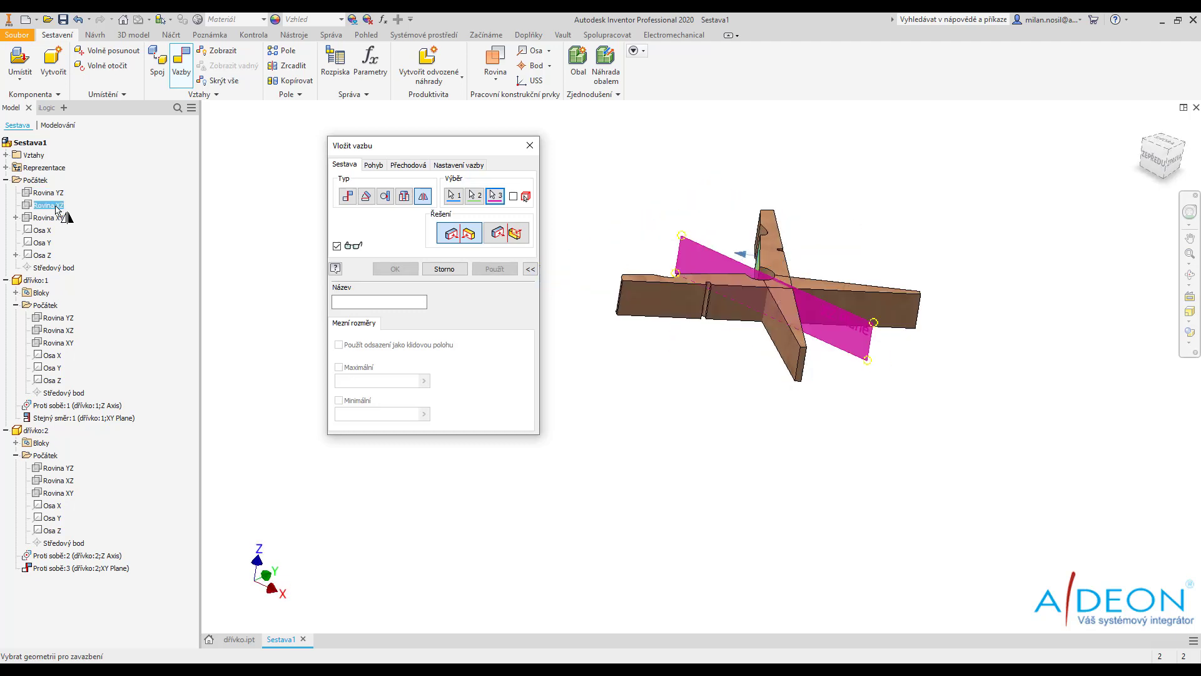
{"action": "left_click", "coordinate": [408, 270]}
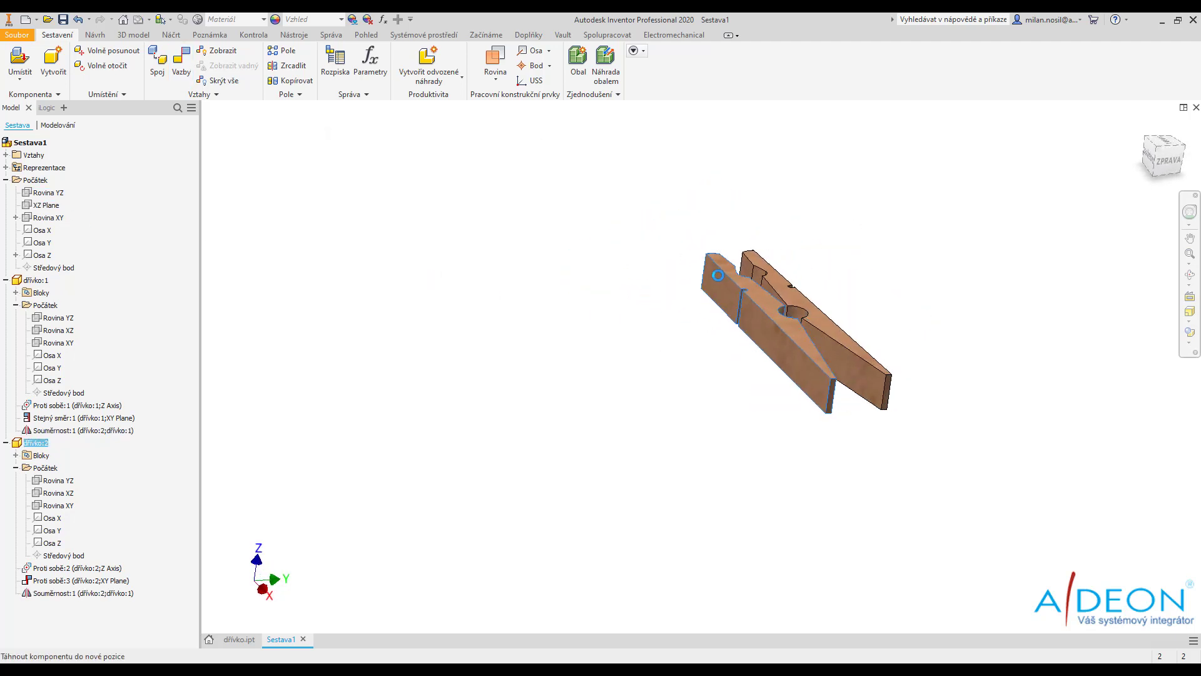
{"action": "mouse_move", "coordinate": [717, 276]}
{"action": "left_mouse_down"}
{"action": "mouse_move", "coordinate": [709, 296]}
{"action": "mouse_move", "coordinate": [872, 273]}
{"action": "left_mouse_up"}
{"action": "scroll", "coordinate": [864, 278], "scroll_direction": "down", "scroll_amount": 5}
Add a directed angle constraint between a dřívko:2 jaw face and the XZ Plane
{"action": "key", "text": "c"}
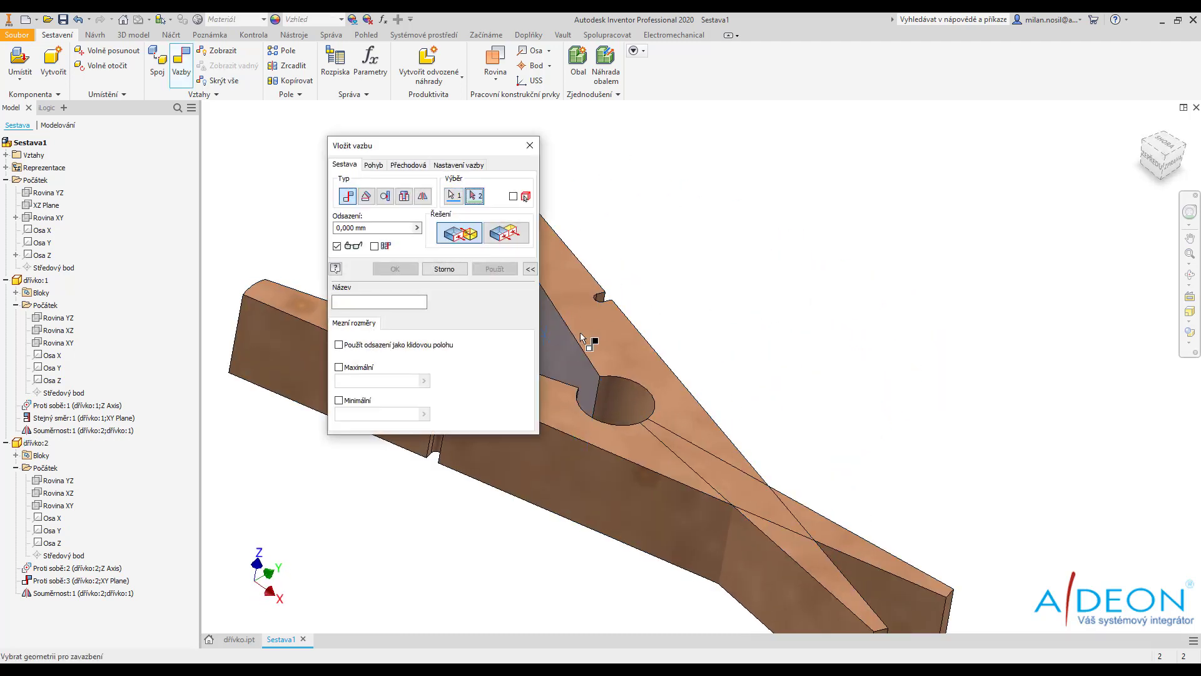
{"action": "middle_click_drag", "start_coordinate": [580, 332], "coordinate": [804, 392], "text": "shift"}
{"action": "left_click", "coordinate": [365, 195]}
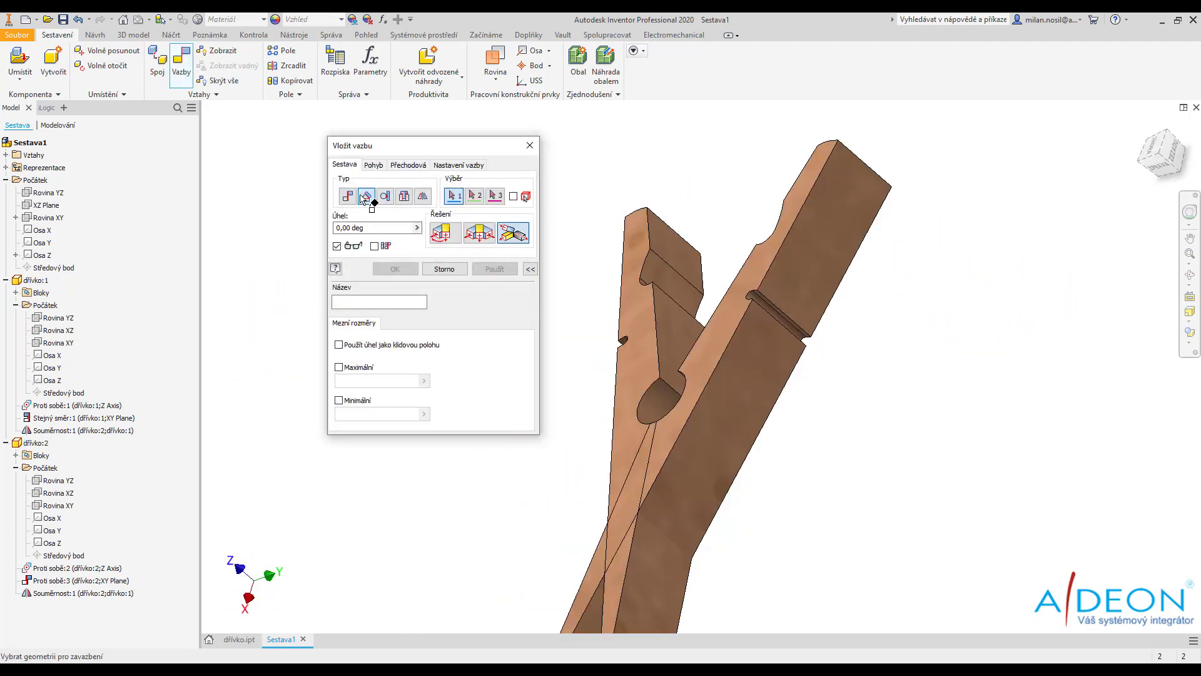
{"action": "left_click", "coordinate": [443, 232]}
{"action": "left_click", "coordinate": [678, 336]}
{"action": "scroll", "coordinate": [279, 257], "scroll_direction": "up", "scroll_amount": 2}
{"action": "scroll", "coordinate": [279, 257], "scroll_direction": "up", "scroll_amount": 2}
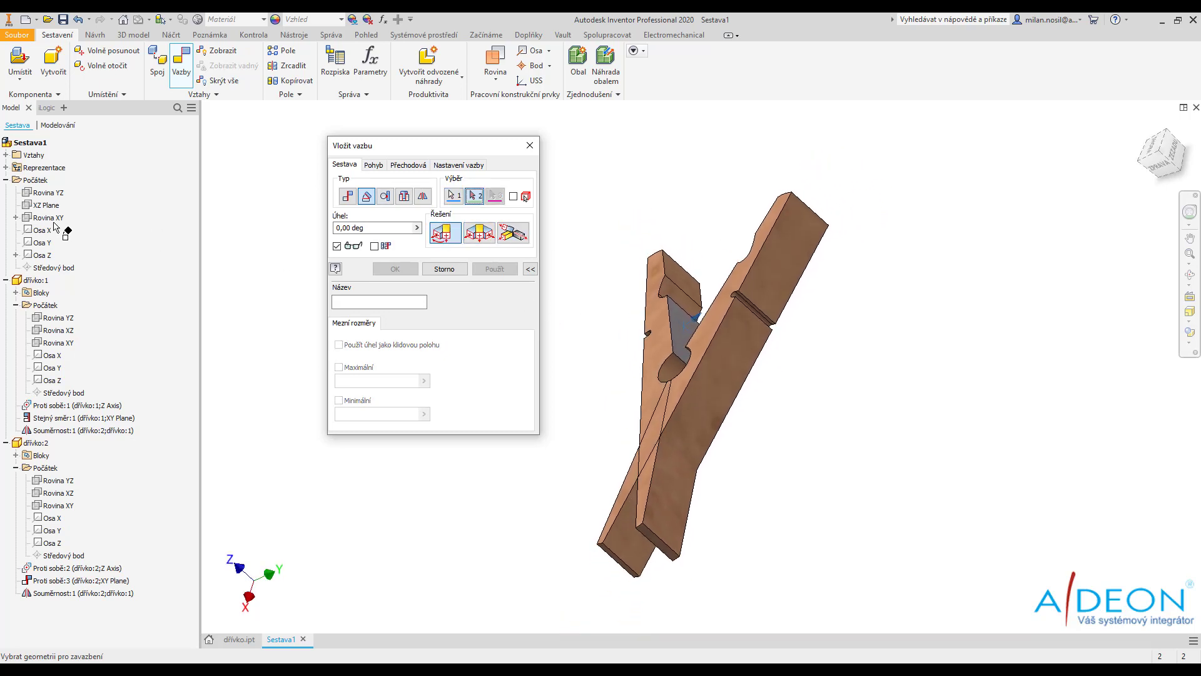
{"action": "left_click", "coordinate": [53, 209]}
{"action": "key", "text": "F6"}
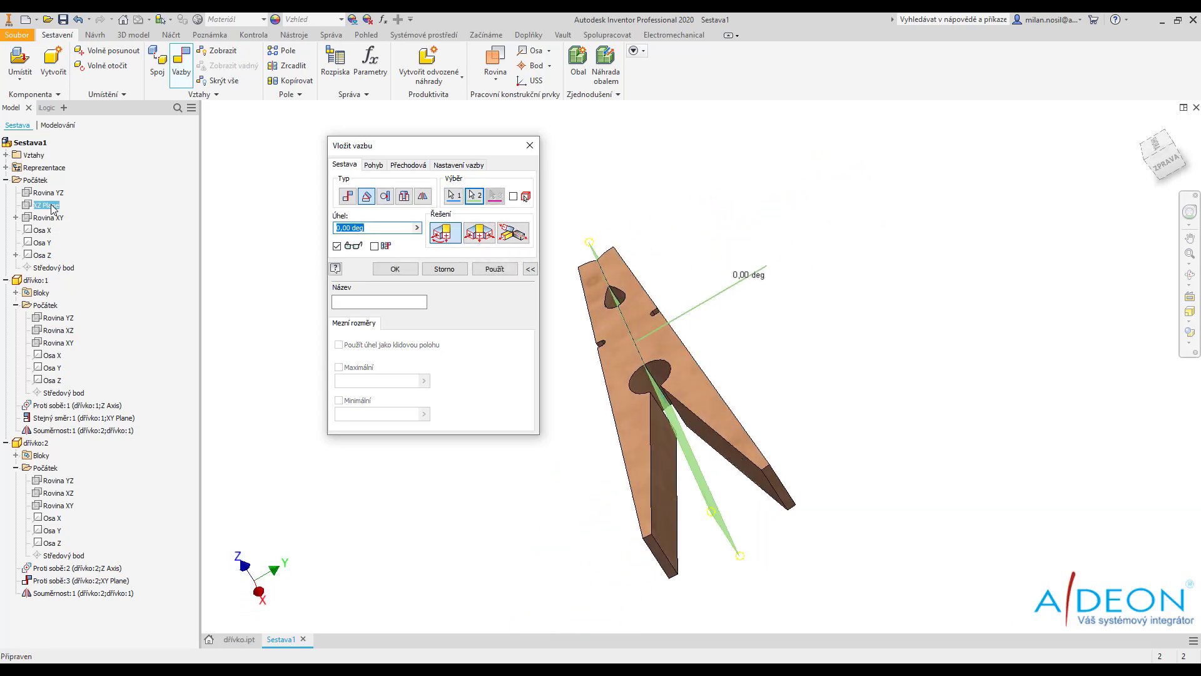
{"action": "left_click", "coordinate": [400, 269]}
{"action": "type", "text": "ŘÍDICÍ"}
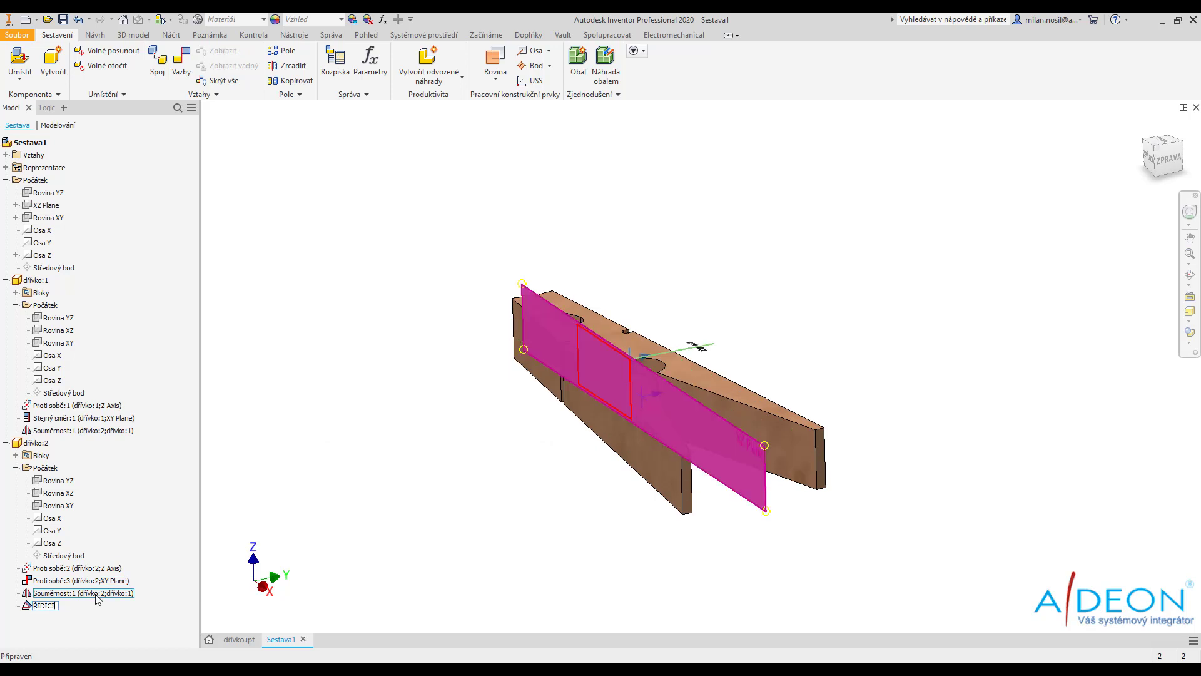
Rename the angle constraint ŘÍDÍCÍ and play its drive from 0 to 10 deg
{"action": "key", "text": "Return"}
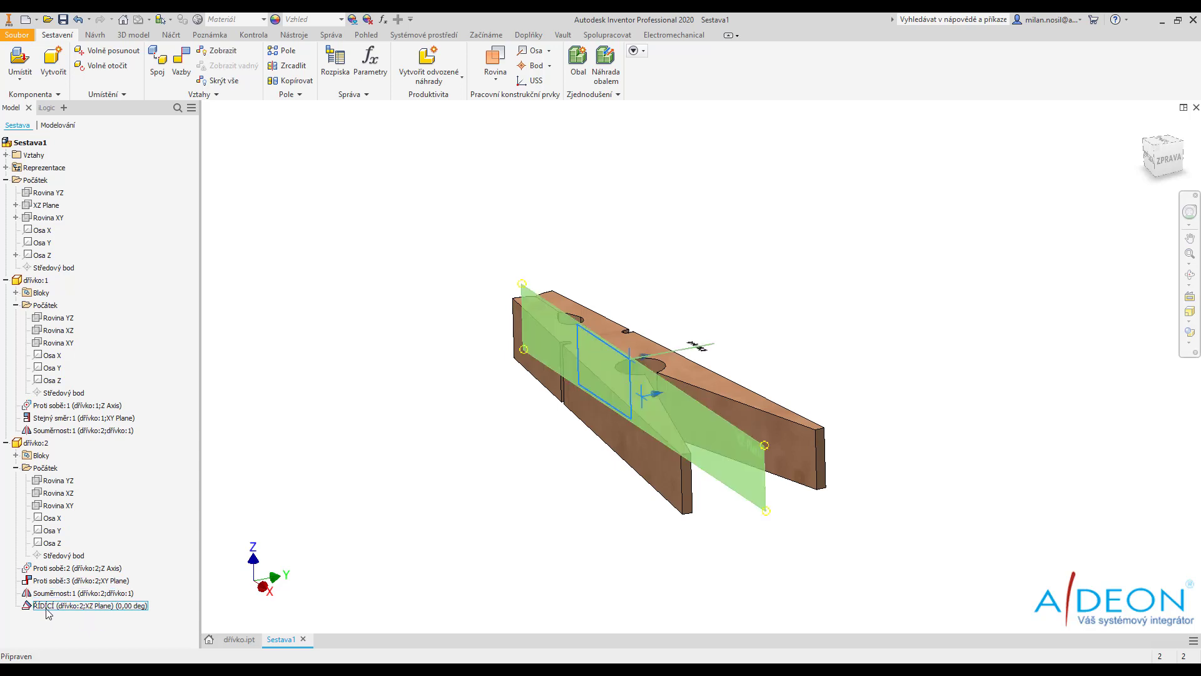
{"action": "right_click", "coordinate": [44, 605]}
{"action": "left_click", "coordinate": [91, 571]}
{"action": "left_click", "coordinate": [236, 188]}
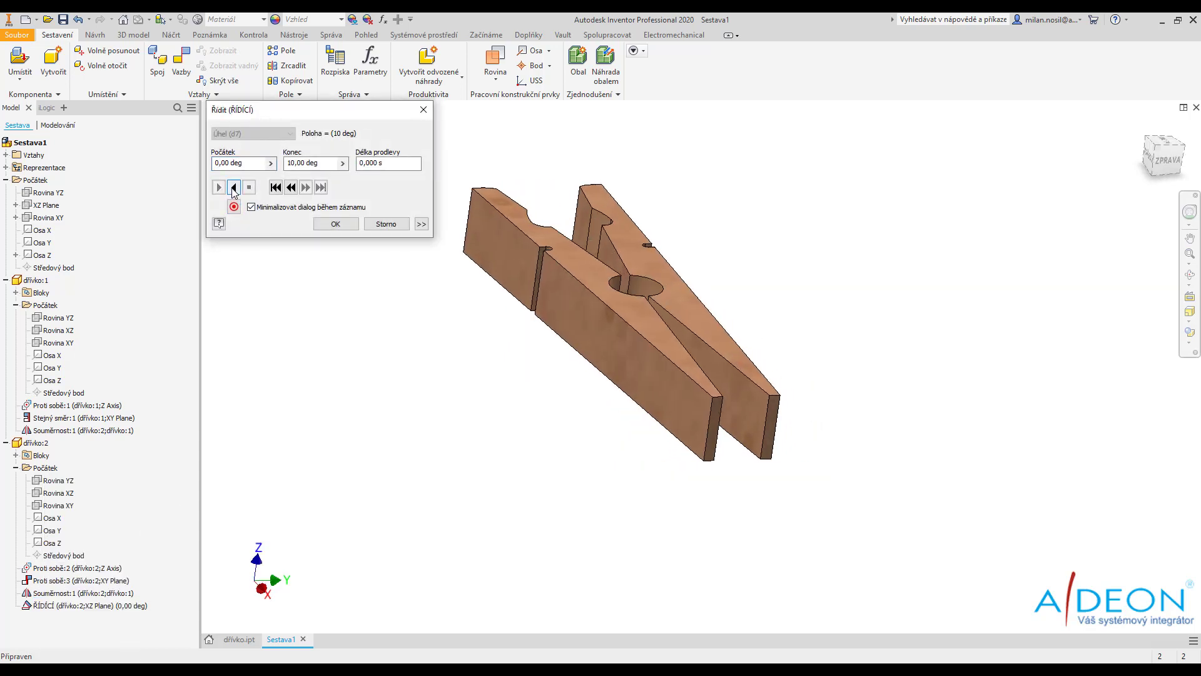
Close the drive settings and begin creating in-place component PRUŽINA on the assembly XY plane
{"action": "left_click", "coordinate": [388, 223]}
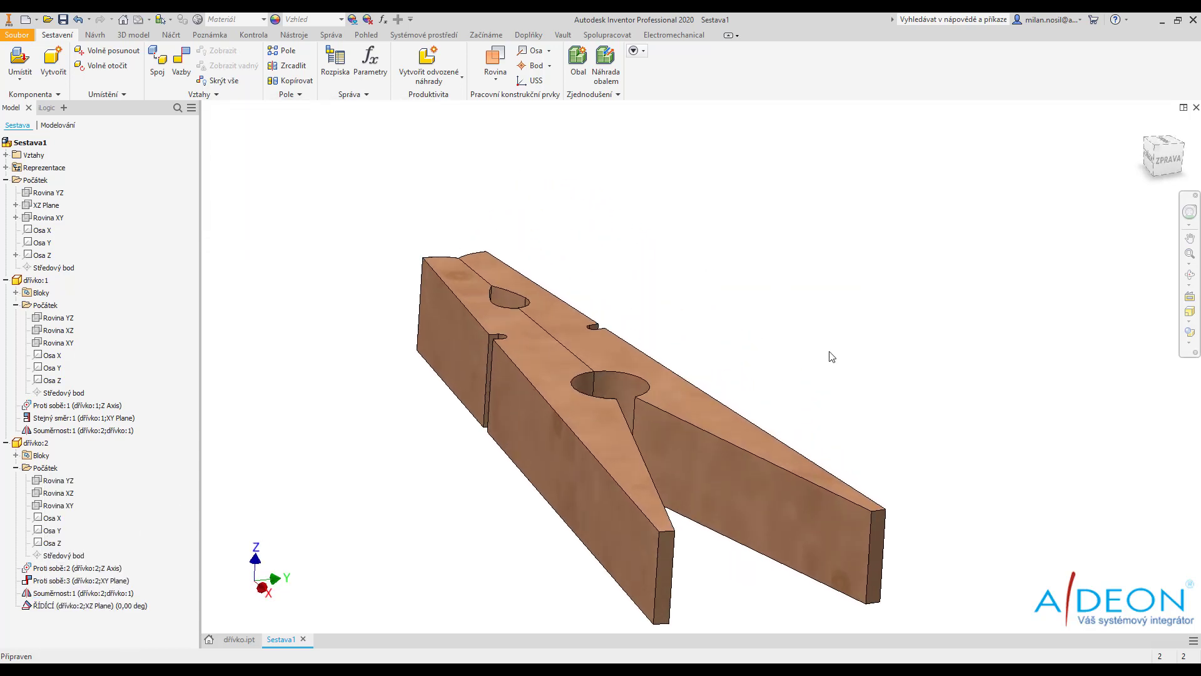
{"action": "left_click", "coordinate": [47, 217]}
{"action": "left_click", "coordinate": [53, 57]}
{"action": "type", "text": "PRUŽINA"}
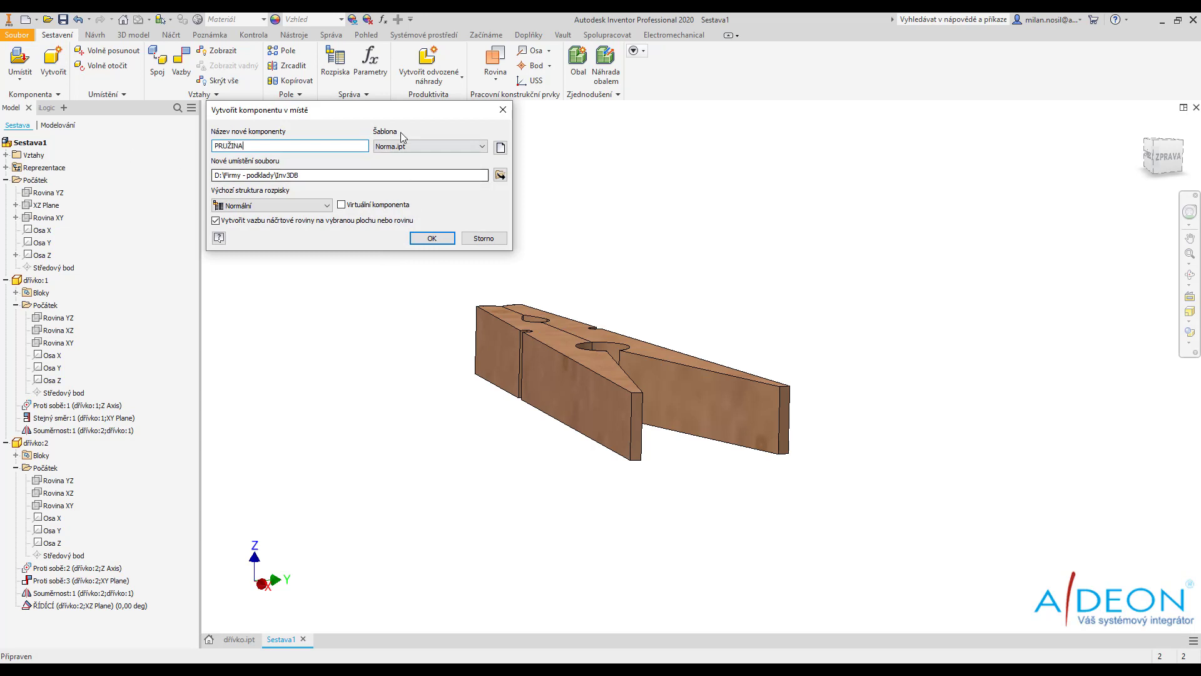
Confirm PRUŽINA, pick its sketch plane, and project the left and right side notches
{"action": "left_click", "coordinate": [433, 239]}
{"action": "left_click", "coordinate": [572, 254]}
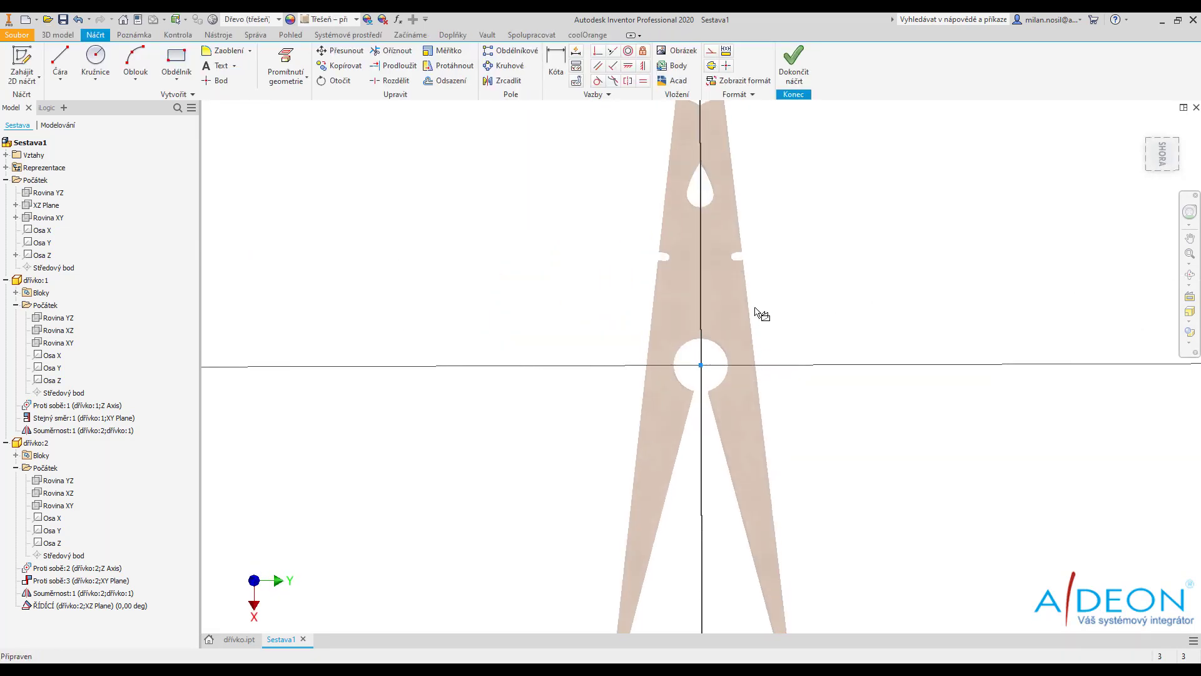
{"action": "left_click", "coordinate": [287, 66]}
{"action": "scroll", "coordinate": [720, 241], "scroll_direction": "up", "scroll_amount": 5}
{"action": "left_click", "coordinate": [793, 302]}
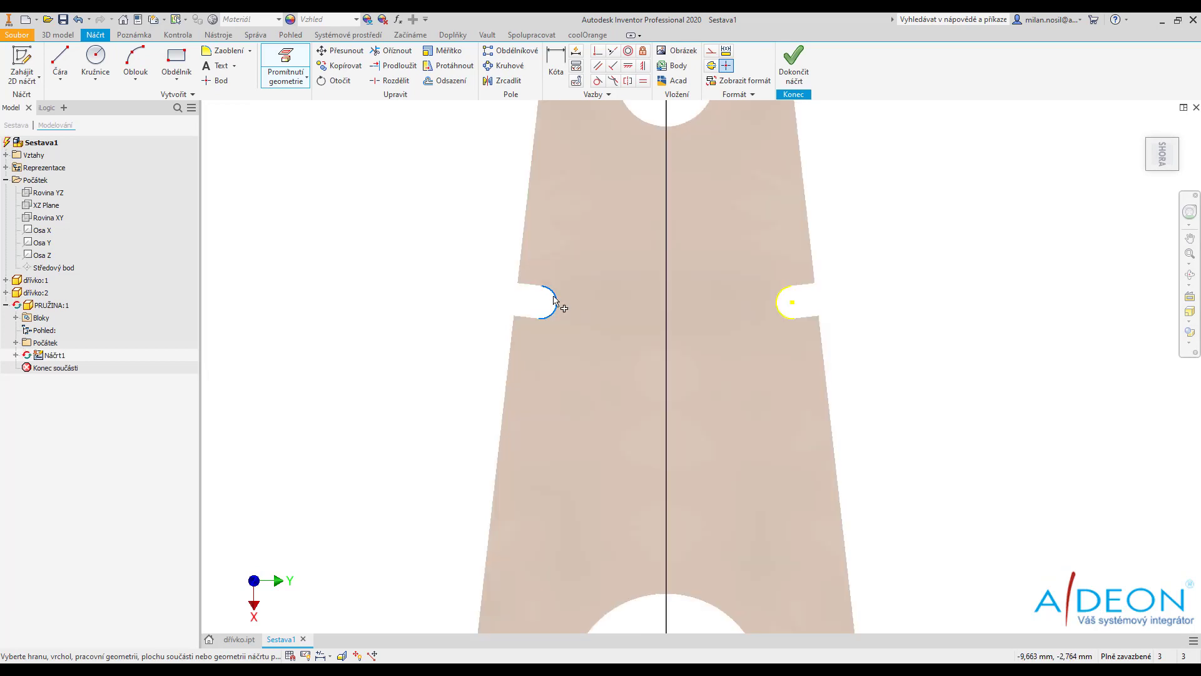
{"action": "left_click", "coordinate": [544, 307]}
{"action": "right_click", "coordinate": [443, 279]}
Draw circles at both side notches and one centred in the hinge hole
{"action": "left_click", "coordinate": [381, 263]}
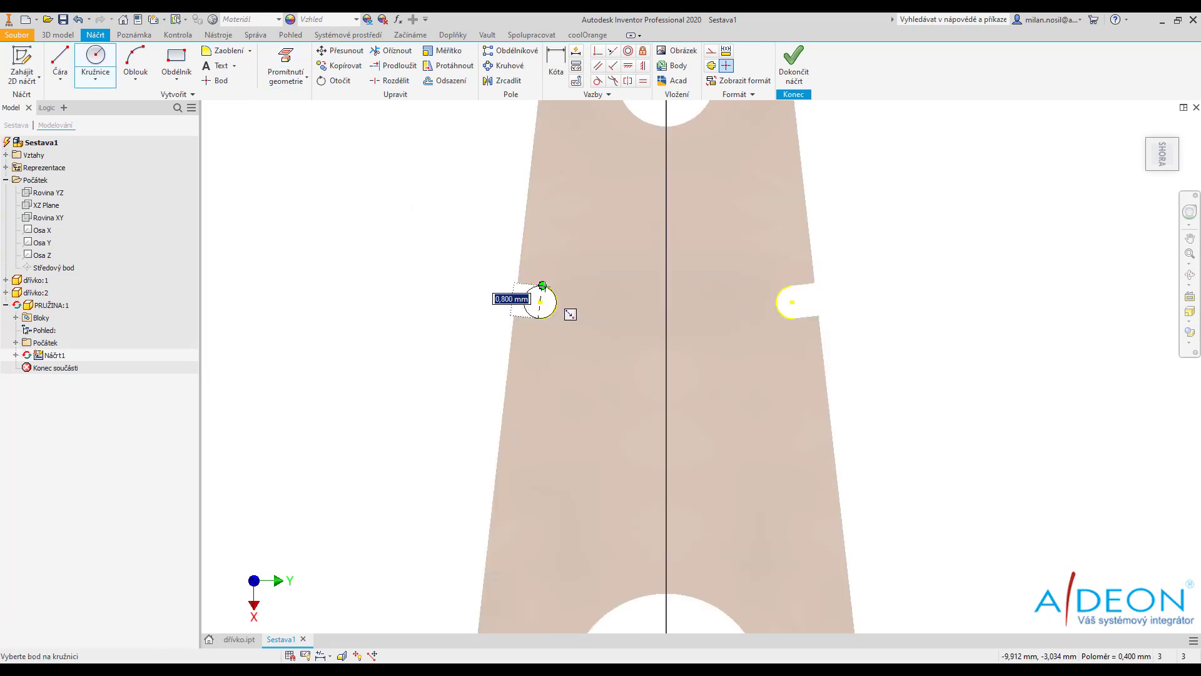
{"action": "left_click", "coordinate": [542, 286]}
{"action": "left_click", "coordinate": [792, 302]}
{"action": "scroll", "coordinate": [650, 226], "scroll_direction": "down", "scroll_amount": 4}
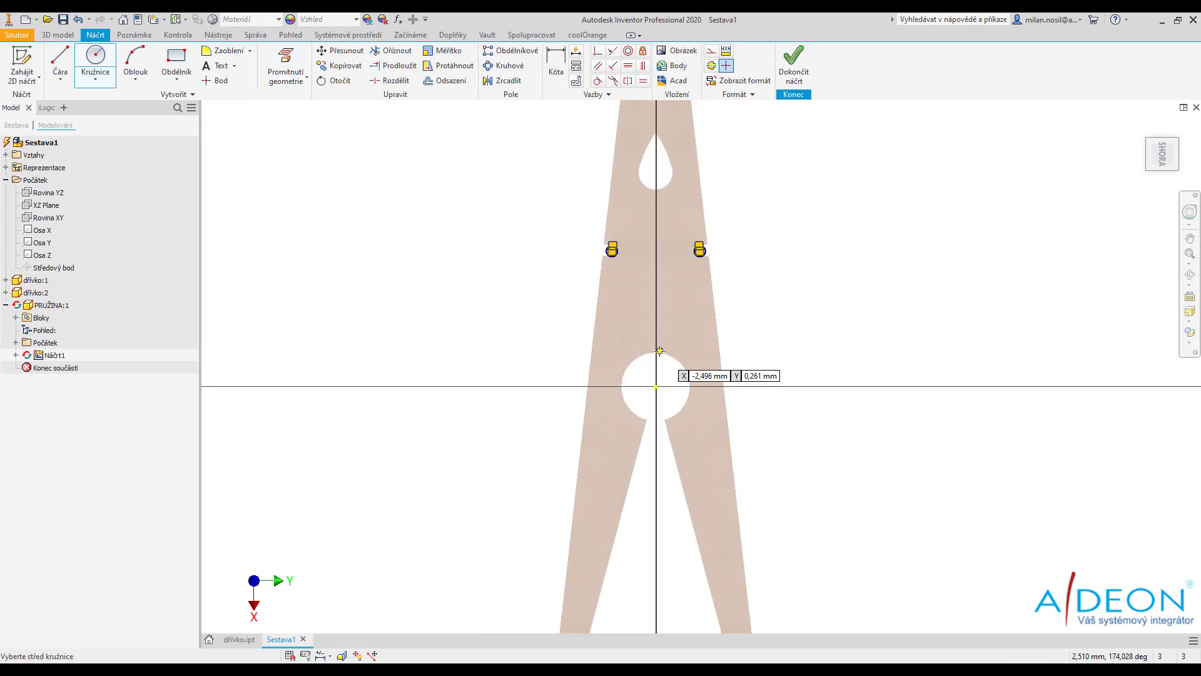
{"action": "scroll", "coordinate": [660, 350], "scroll_direction": "up", "scroll_amount": 3}
{"action": "left_click", "coordinate": [696, 383]}
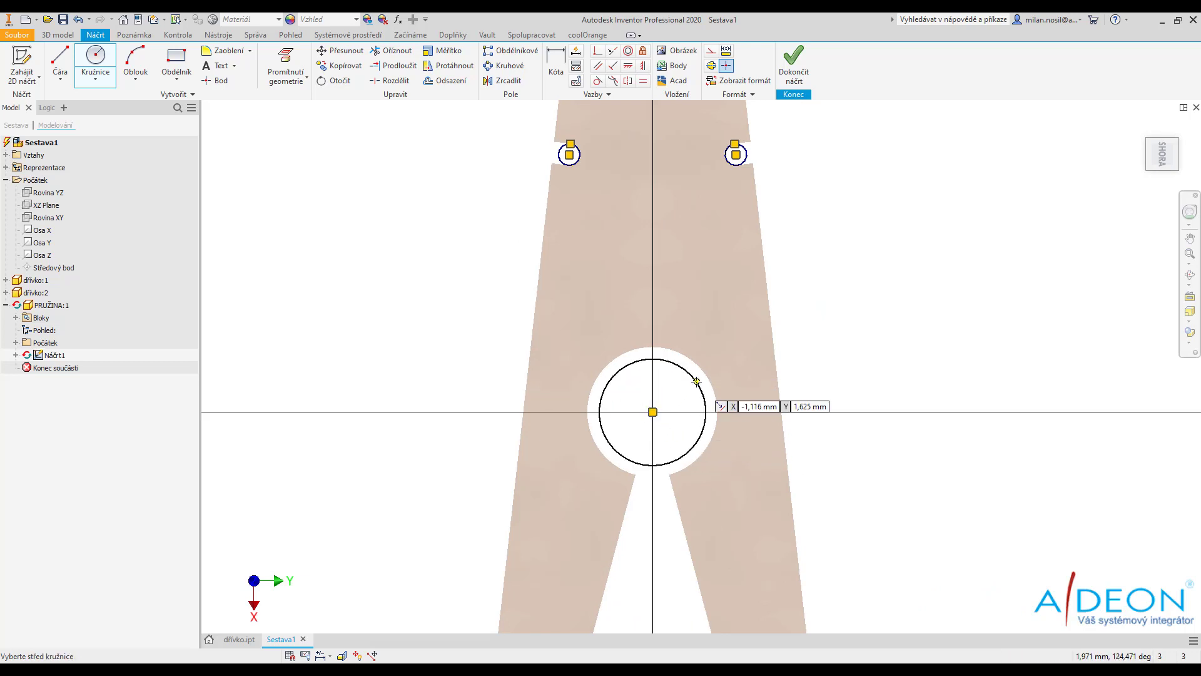
Draw two crossing spring legs from the side notches to the hinge circle
{"action": "key", "text": "l"}
{"action": "left_click", "coordinate": [736, 155]}
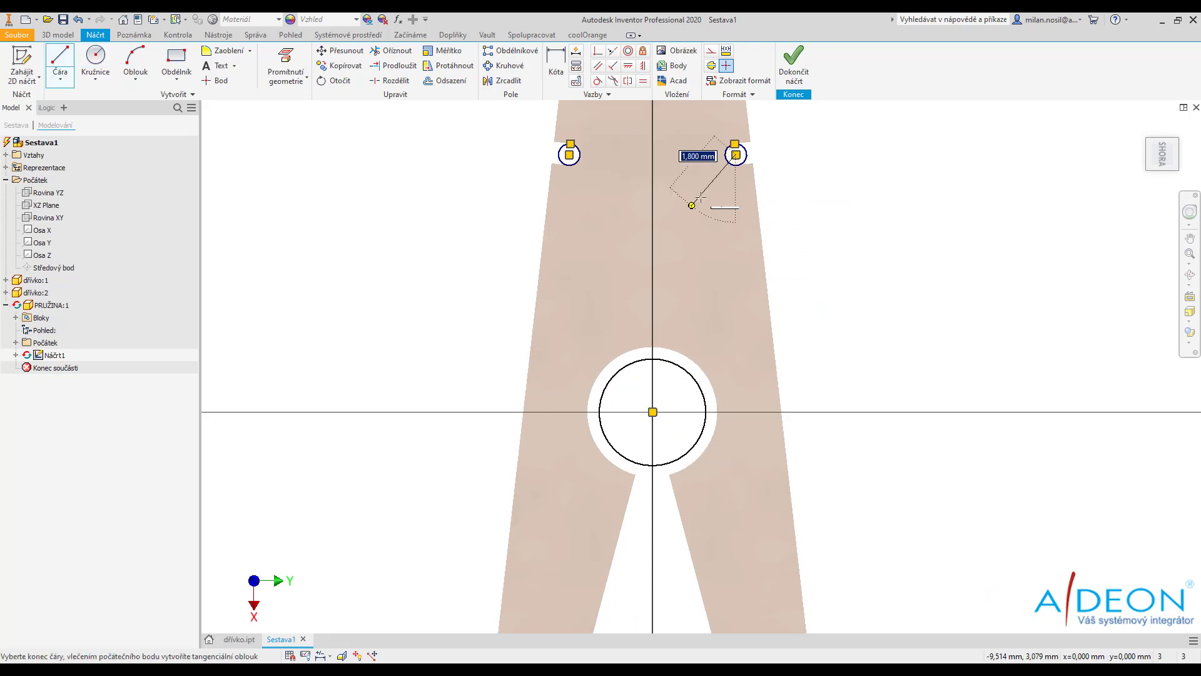
{"action": "double_click", "coordinate": [605, 386]}
{"action": "left_click", "coordinate": [571, 155]}
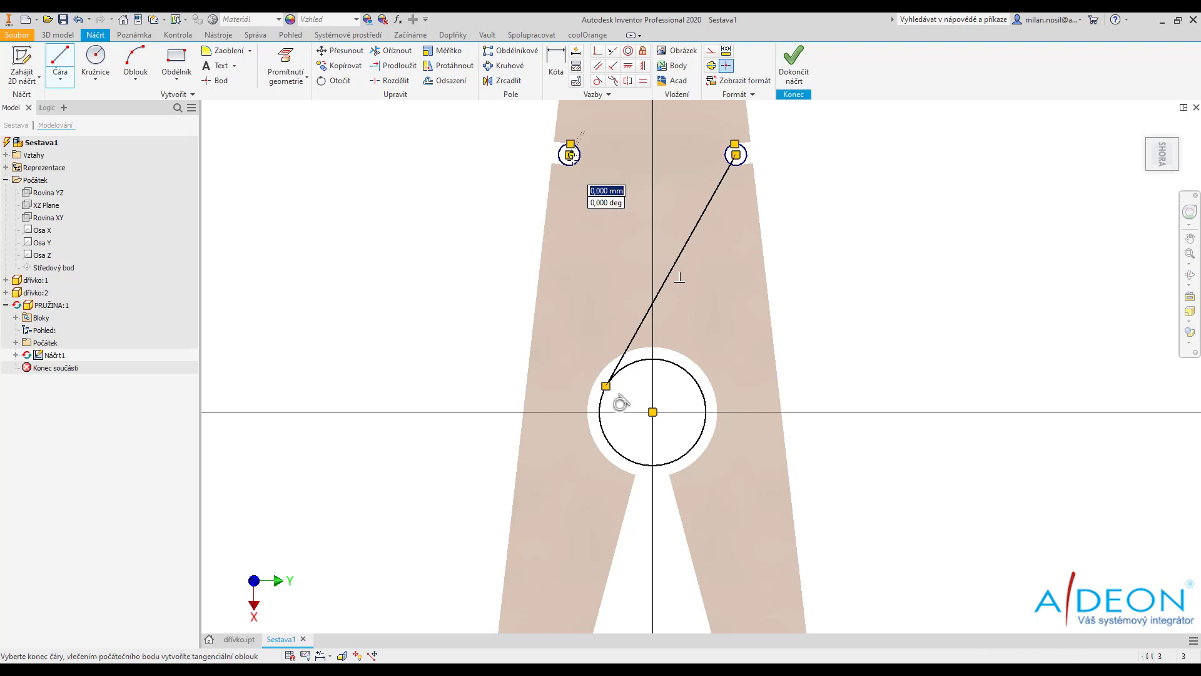
{"action": "left_click", "coordinate": [700, 383]}
{"action": "right_click", "coordinate": [700, 383]}
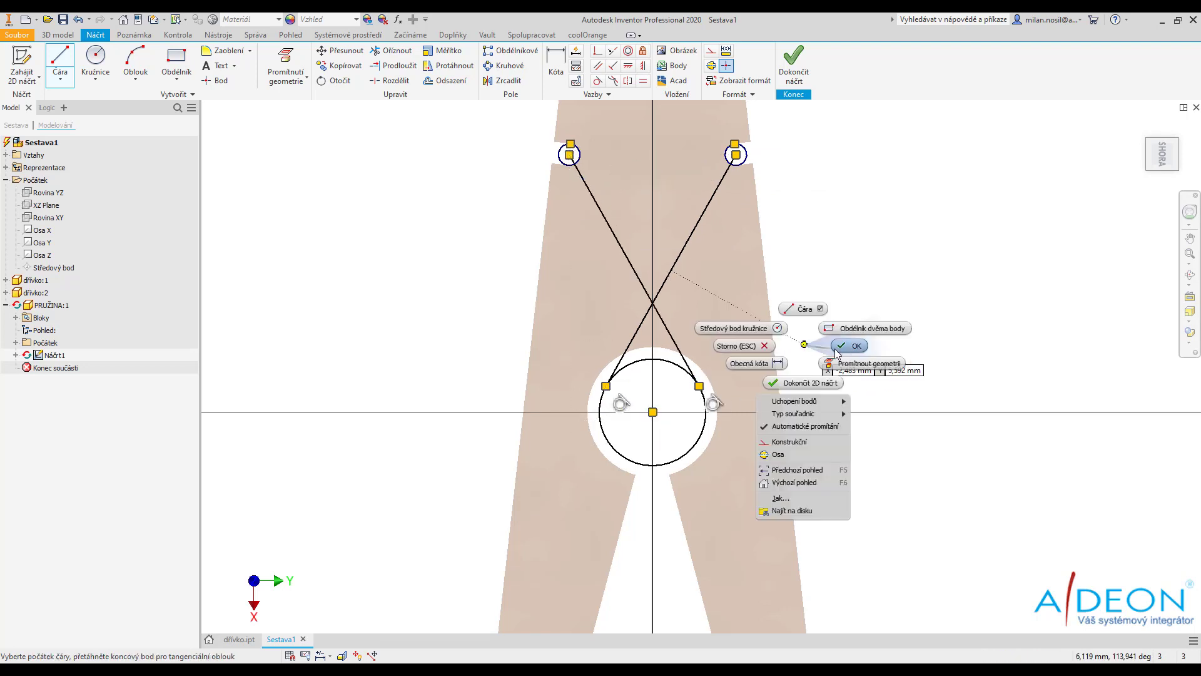
{"action": "left_click", "coordinate": [845, 354]}
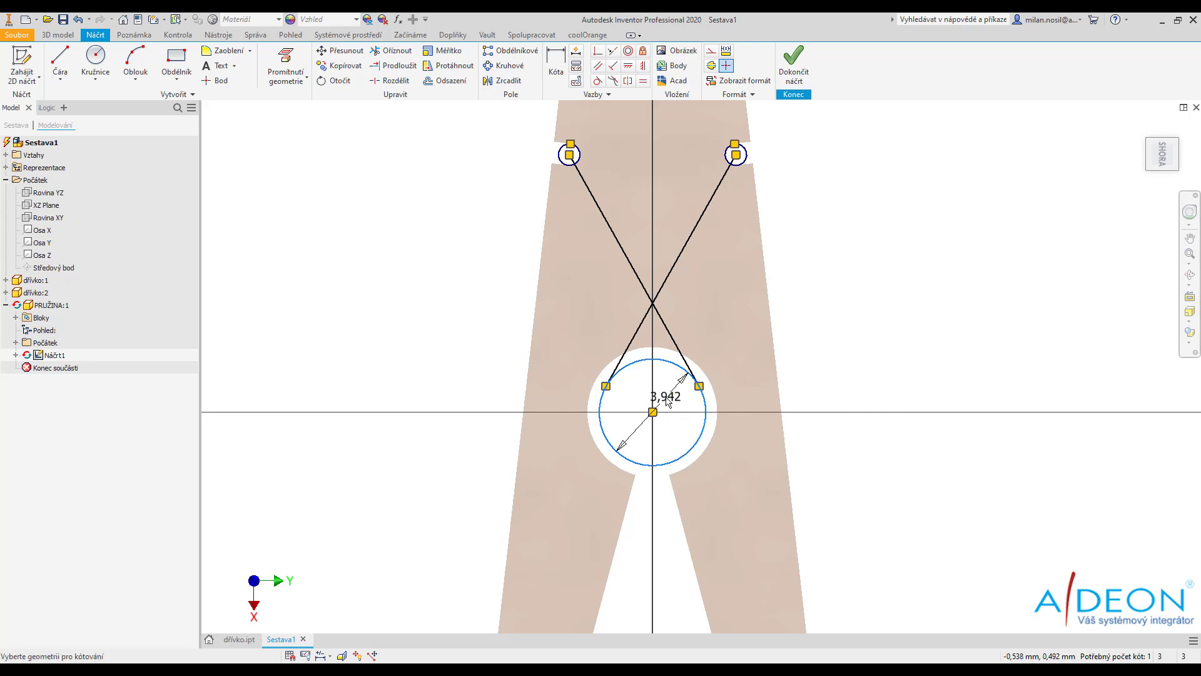
Give the hinge circle a diameter of 4 and finish the spring sketch
{"action": "left_click", "coordinate": [667, 401]}
{"action": "type", "text": "4"}
{"action": "key", "text": "Return"}
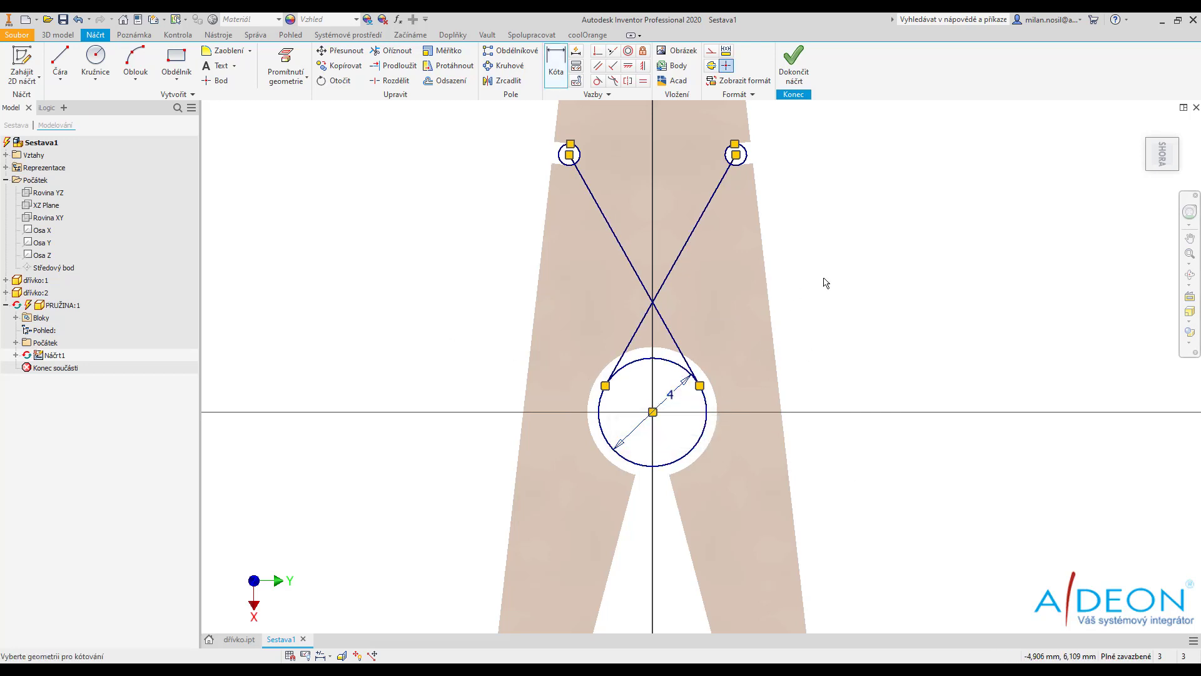
{"action": "right_click", "coordinate": [850, 263]}
{"action": "left_click", "coordinate": [862, 300]}
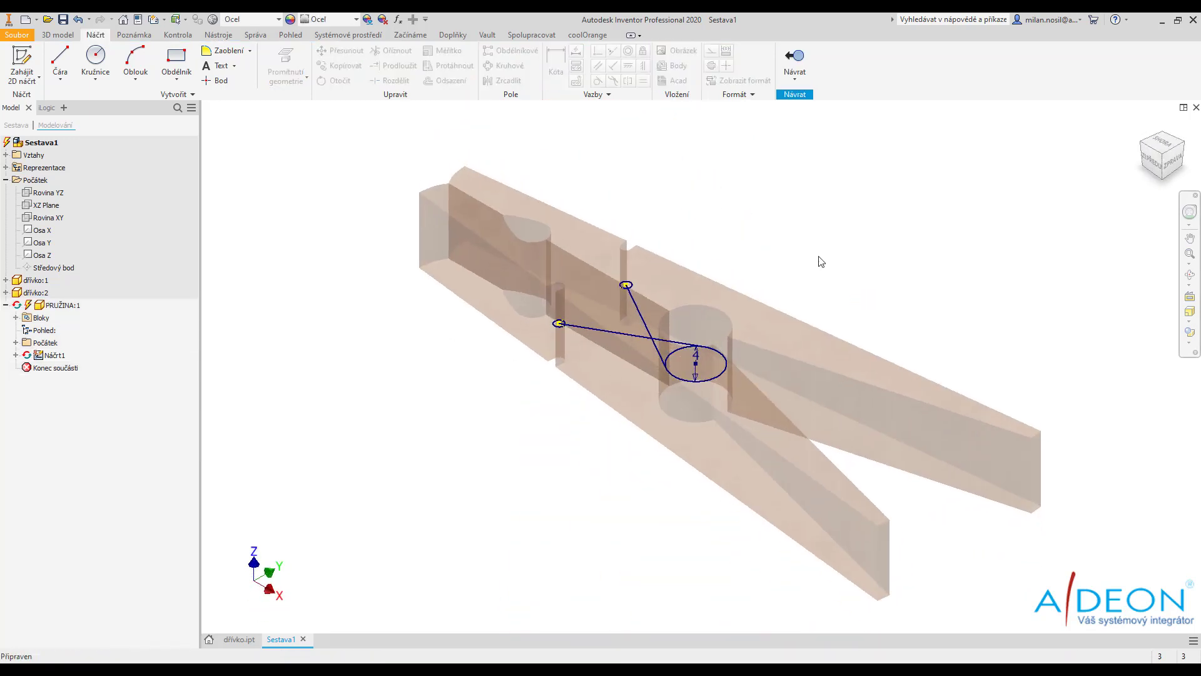
Create work plane Pracovní rovina1 through the spring circle
{"action": "right_click", "coordinate": [782, 250]}
{"action": "left_click", "coordinate": [725, 265]}
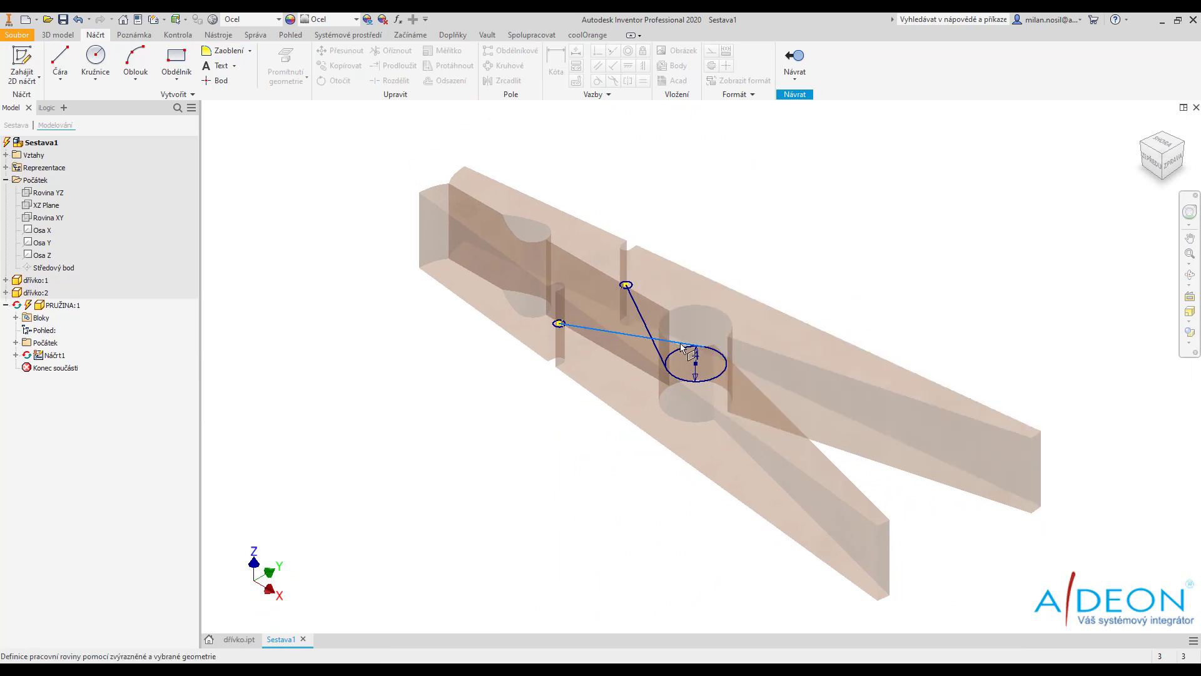
{"action": "left_click", "coordinate": [682, 347]}
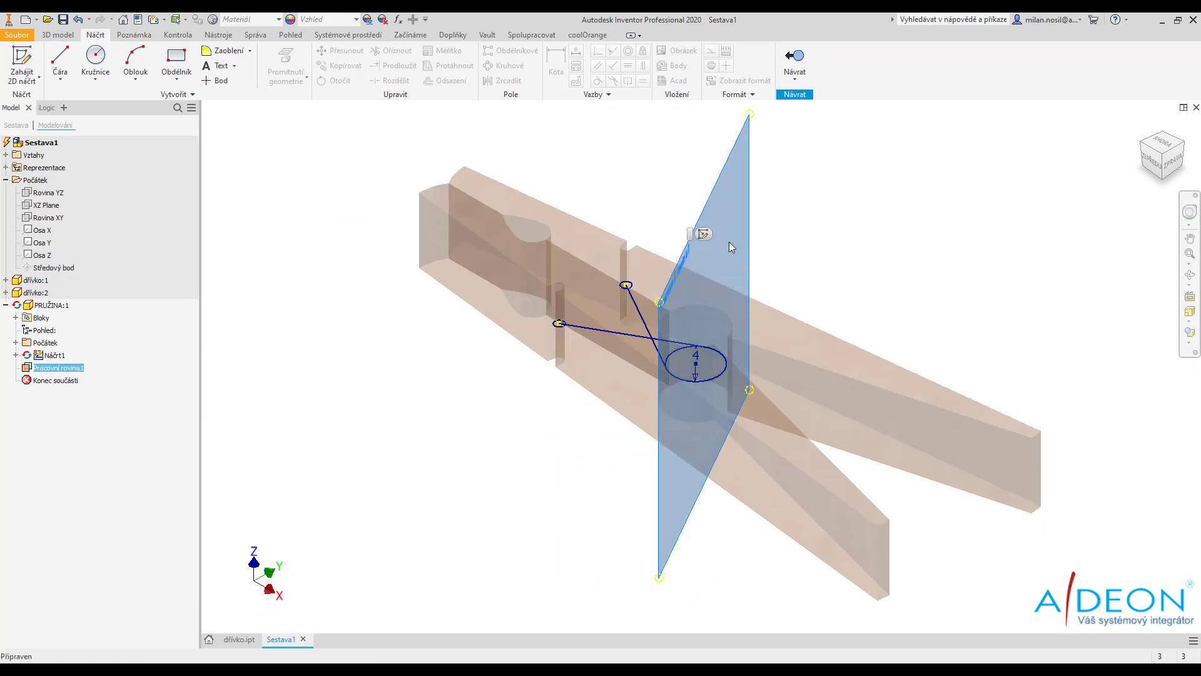
{"action": "left_click", "coordinate": [787, 298]}
Add a 58,940° reference angle between the legs in Náčrt1, then sketch on Pracovní rovina1
{"action": "double_click", "coordinate": [54, 354]}
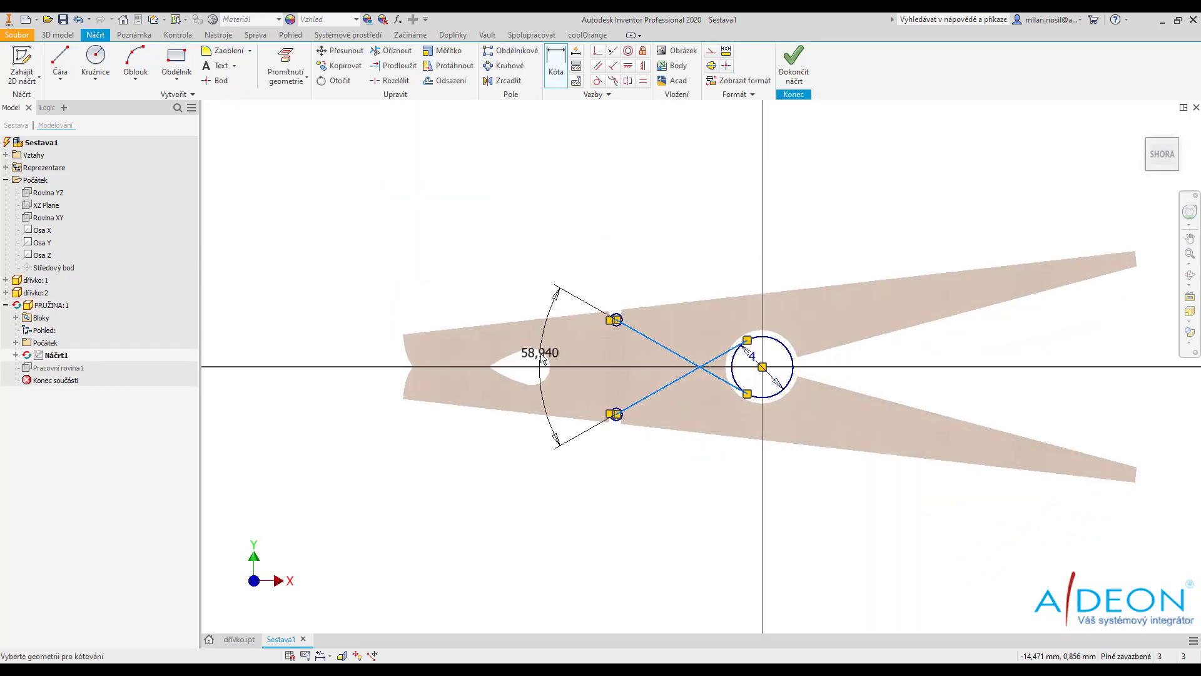
{"action": "left_click", "coordinate": [561, 346]}
{"action": "left_click", "coordinate": [274, 129]}
{"action": "right_click", "coordinate": [719, 284]}
{"action": "left_click", "coordinate": [805, 265]}
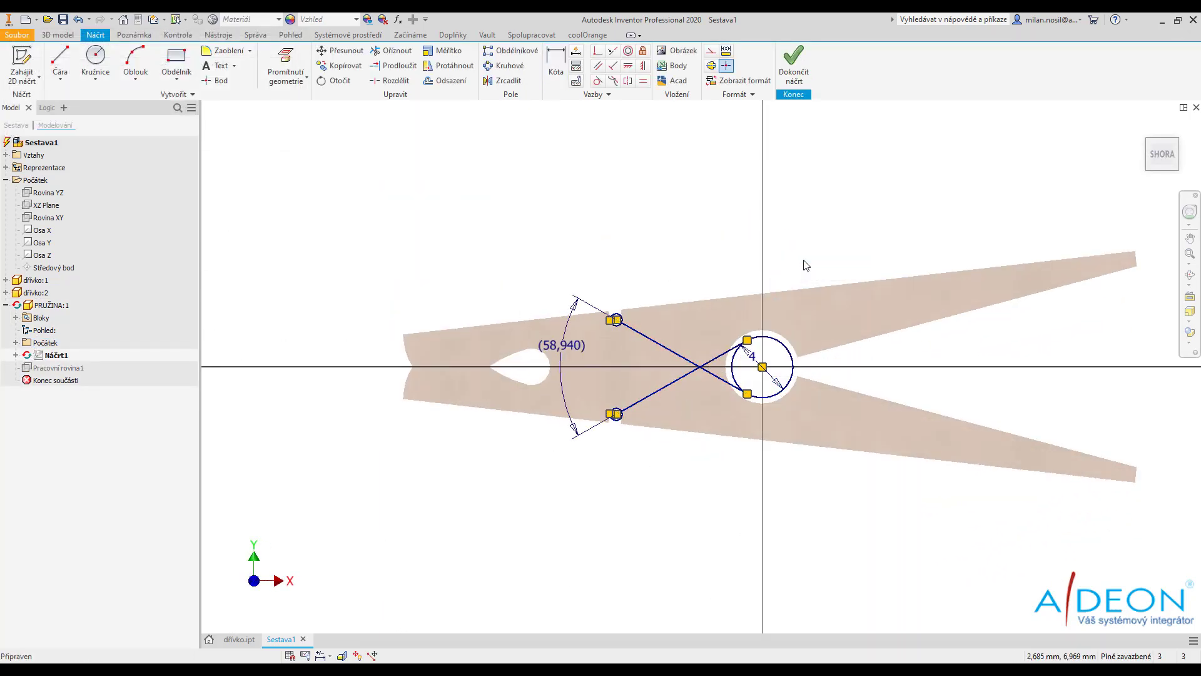
{"action": "left_click", "coordinate": [794, 63]}
{"action": "left_click", "coordinate": [717, 214]}
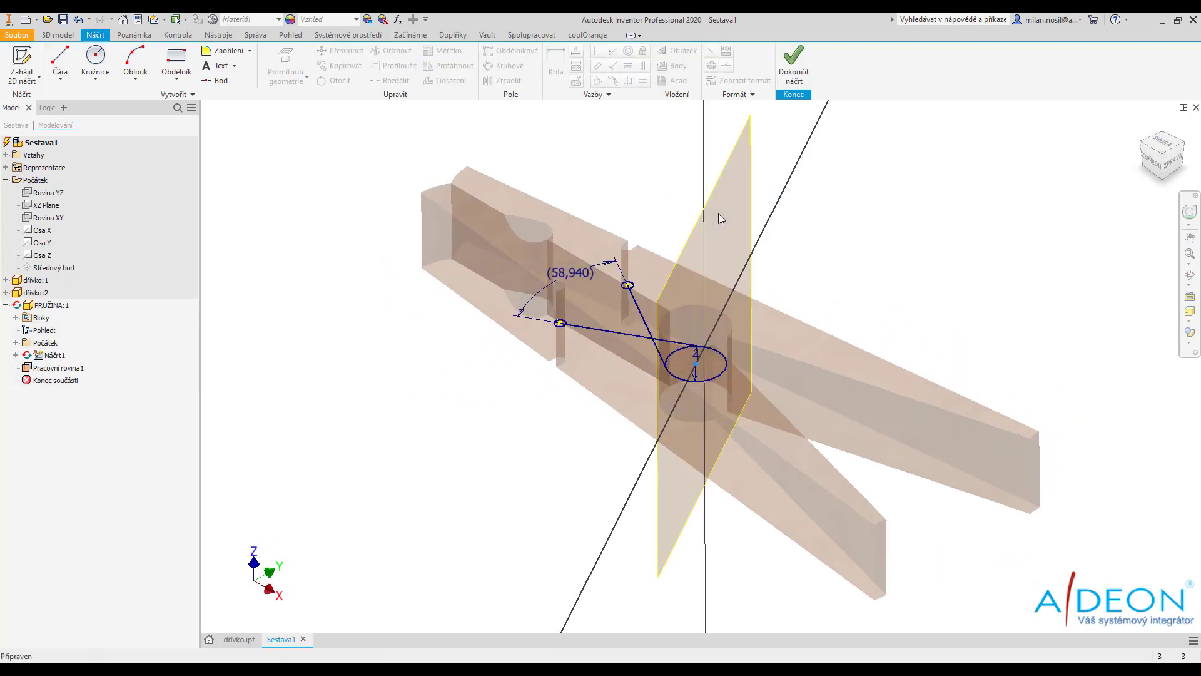
Draw the wire circle on Pracovní rovina1 with a 0,8 diameter
{"action": "left_click", "coordinate": [95, 63]}
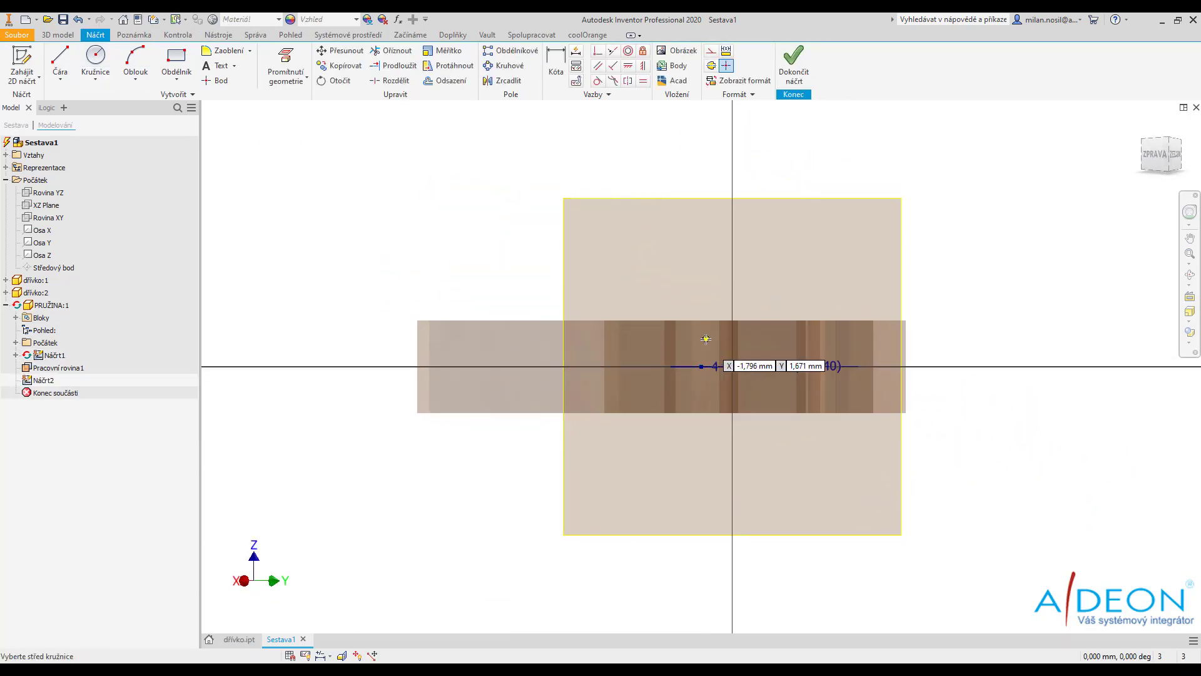
{"action": "right_click", "coordinate": [756, 307]}
{"action": "left_click", "coordinate": [805, 312]}
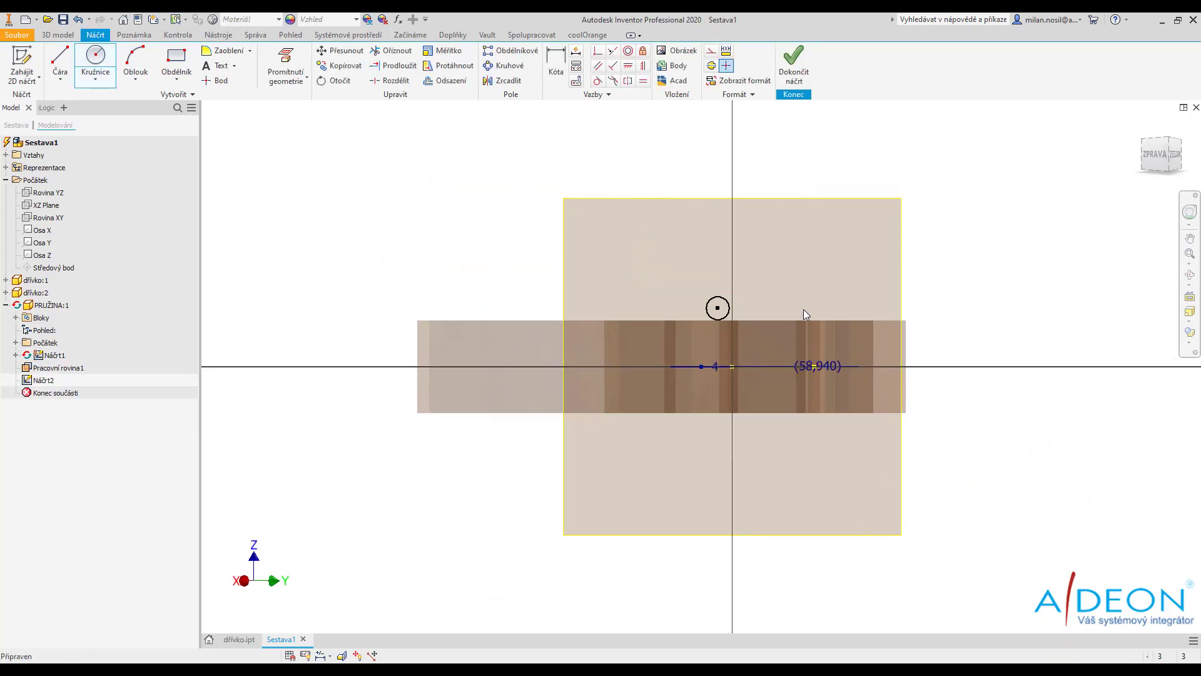
{"action": "left_click", "coordinate": [726, 304]}
{"action": "left_click", "coordinate": [776, 284]}
{"action": "type", "text": "0,8"}
{"action": "key", "text": "Return"}
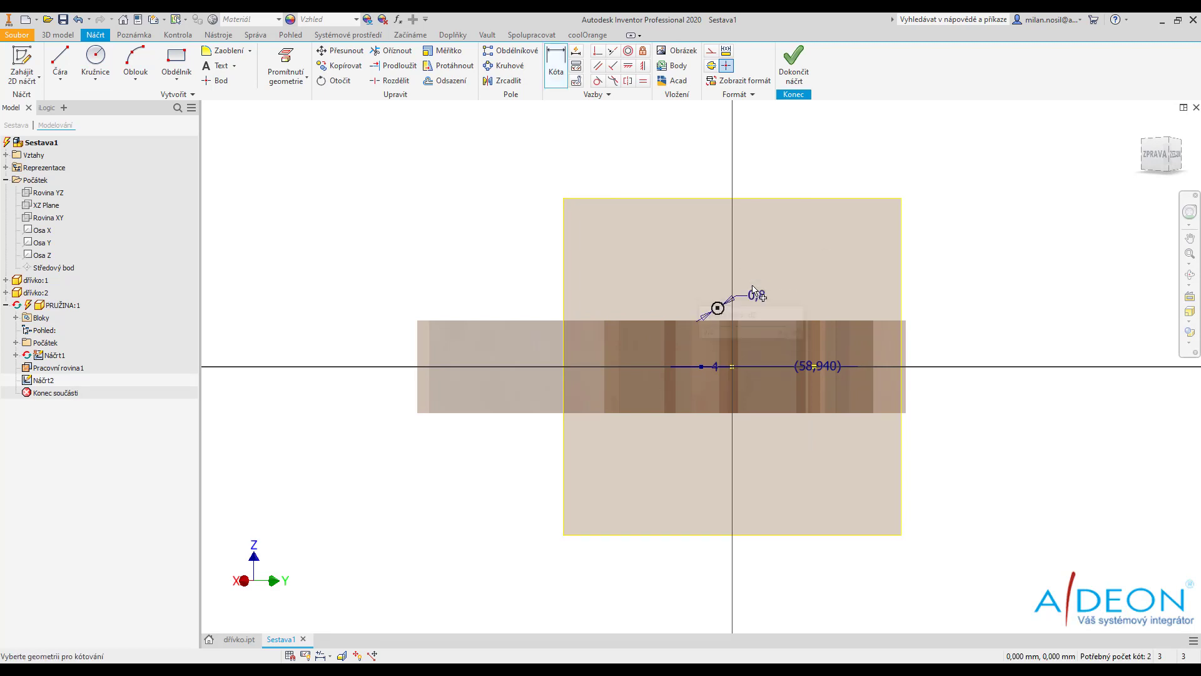
Dimension the wire circle fx:3,4 from the spring circle and end dimensioning
{"action": "scroll", "coordinate": [760, 328], "scroll_direction": "up", "scroll_amount": 3}
{"action": "scroll", "coordinate": [740, 306], "scroll_direction": "down", "scroll_amount": 2}
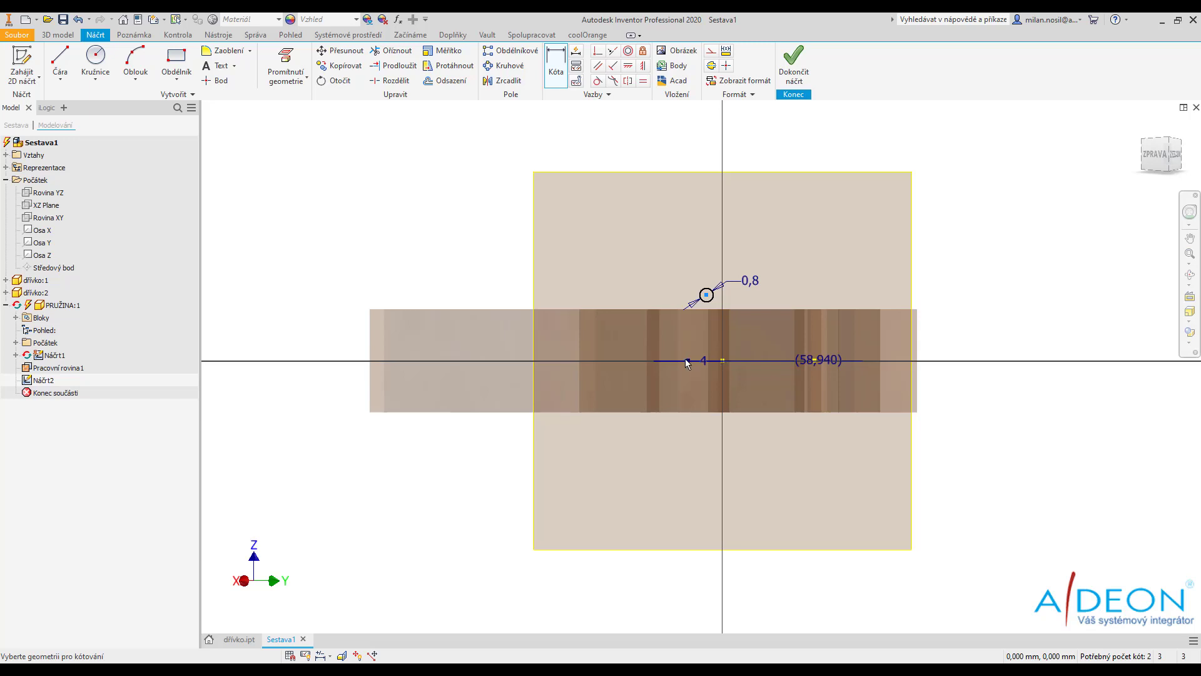
{"action": "mouse_move", "coordinate": [688, 357]}
{"action": "middle_mouse_down", "text": "shift"}
{"action": "mouse_move", "coordinate": [702, 379]}
{"action": "mouse_move", "coordinate": [689, 415]}
{"action": "middle_mouse_up", "text": "shift"}
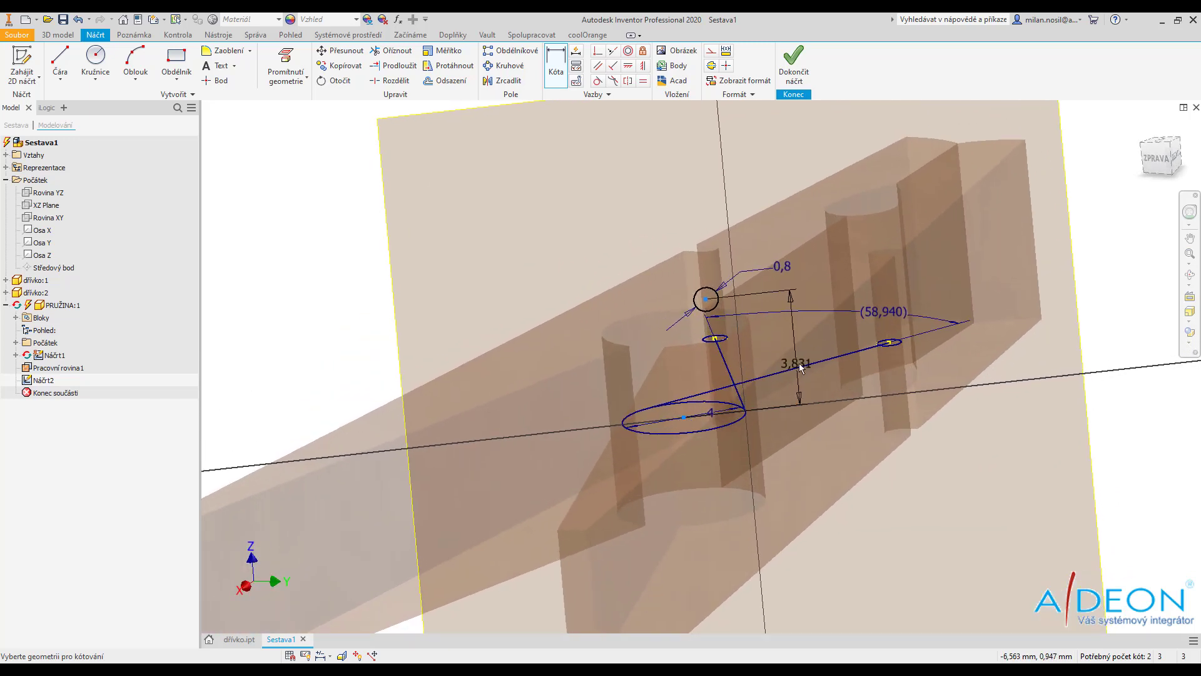
{"action": "left_click", "coordinate": [795, 340]}
{"action": "type", "text": "3+d2/2"}
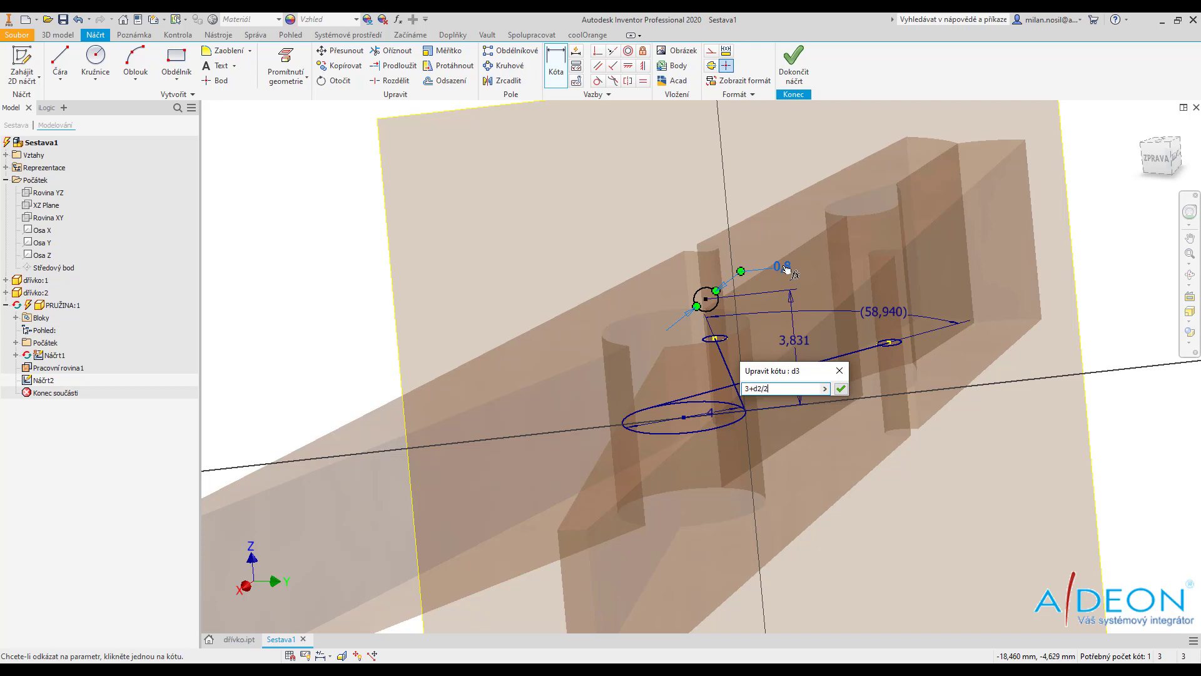
{"action": "type", "text": "3,4"}
{"action": "key", "text": "Return"}
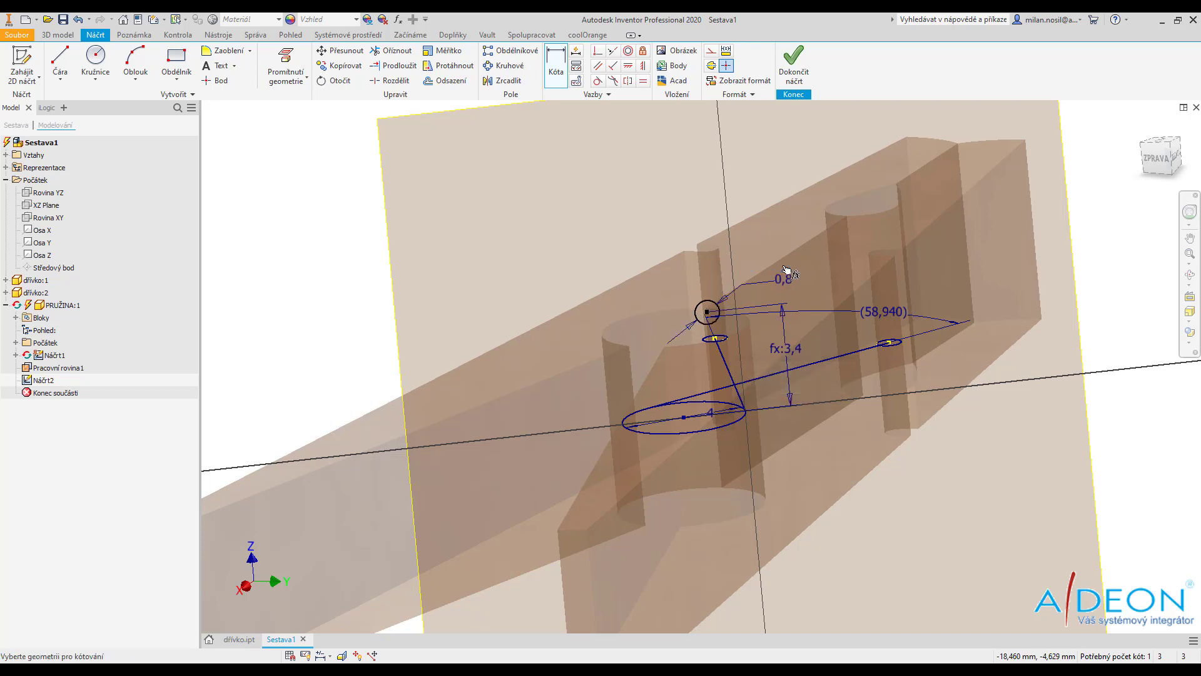
{"action": "left_click", "coordinate": [1173, 158]}
{"action": "scroll", "coordinate": [679, 325], "scroll_direction": "down", "scroll_amount": 2}
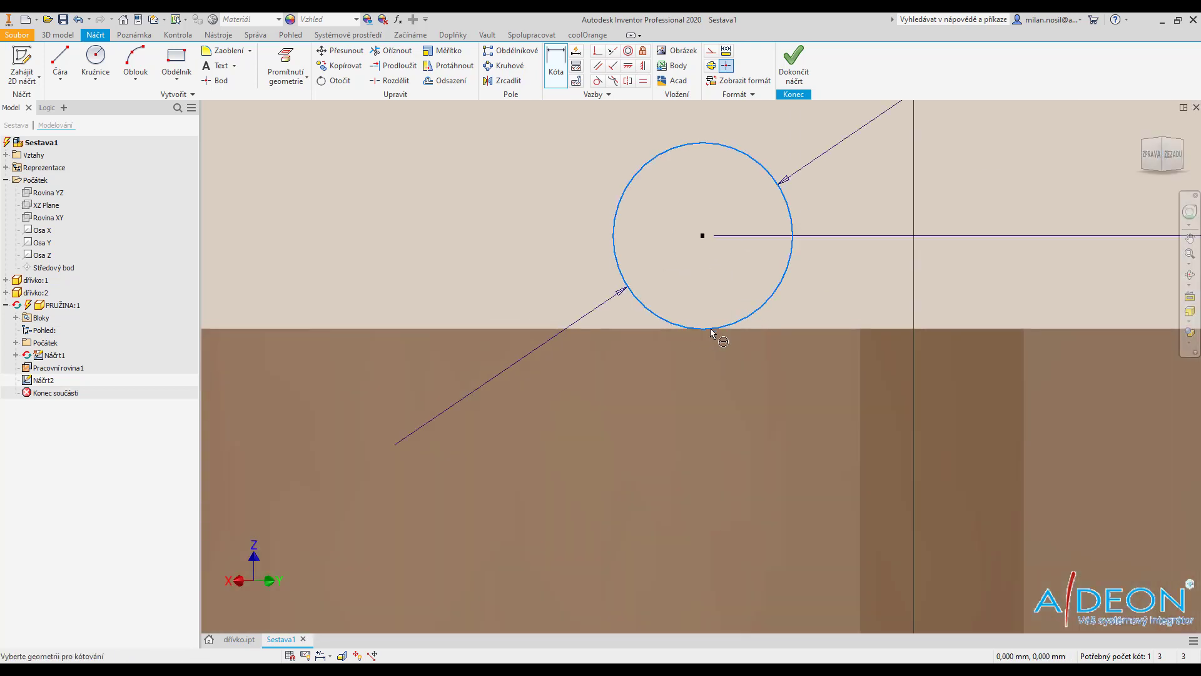
{"action": "scroll", "coordinate": [704, 339], "scroll_direction": "down", "scroll_amount": 2}
{"action": "scroll", "coordinate": [713, 336], "scroll_direction": "up", "scroll_amount": 3}
{"action": "scroll", "coordinate": [751, 363], "scroll_direction": "up", "scroll_amount": 3}
{"action": "right_click", "coordinate": [868, 368]}
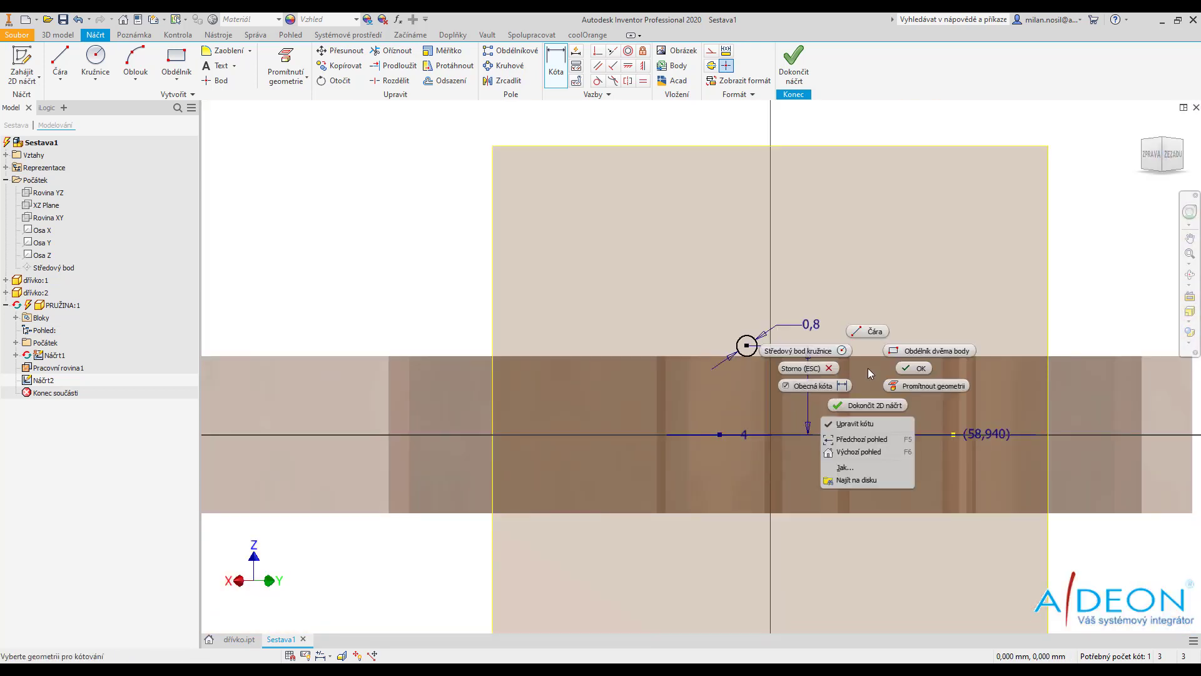
{"action": "left_click", "coordinate": [915, 368]}
Project a clothespin part edge into the wire-circle sketch
{"action": "key", "text": "F5"}
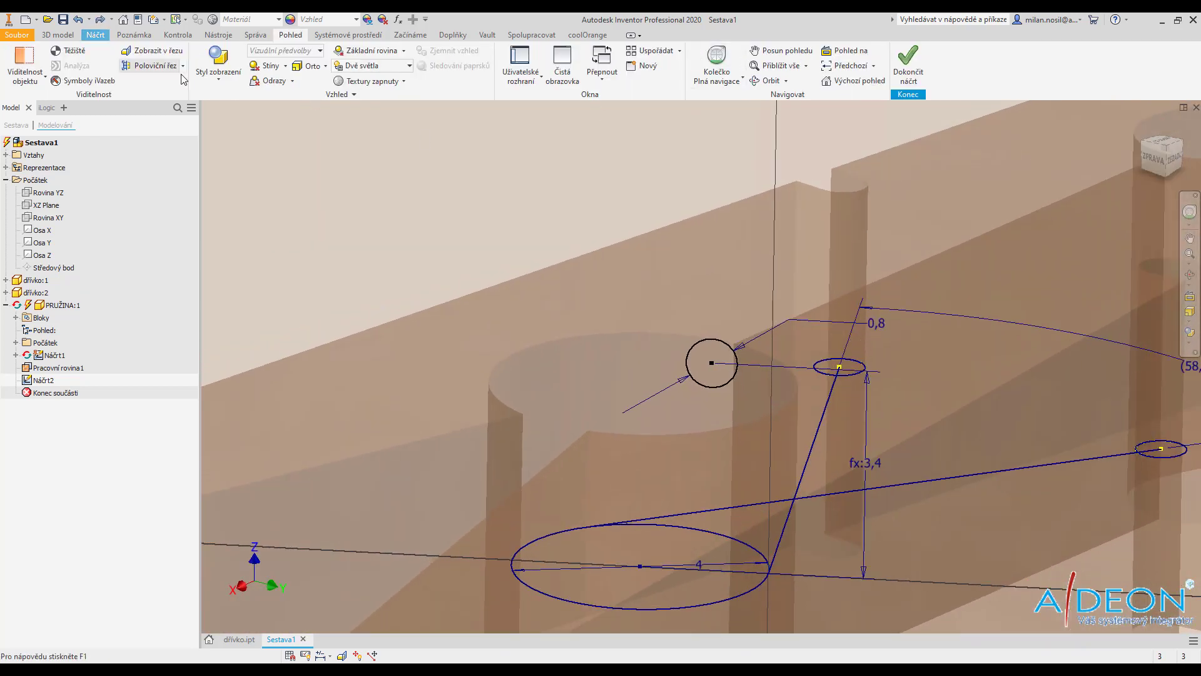
{"action": "left_click", "coordinate": [95, 34]}
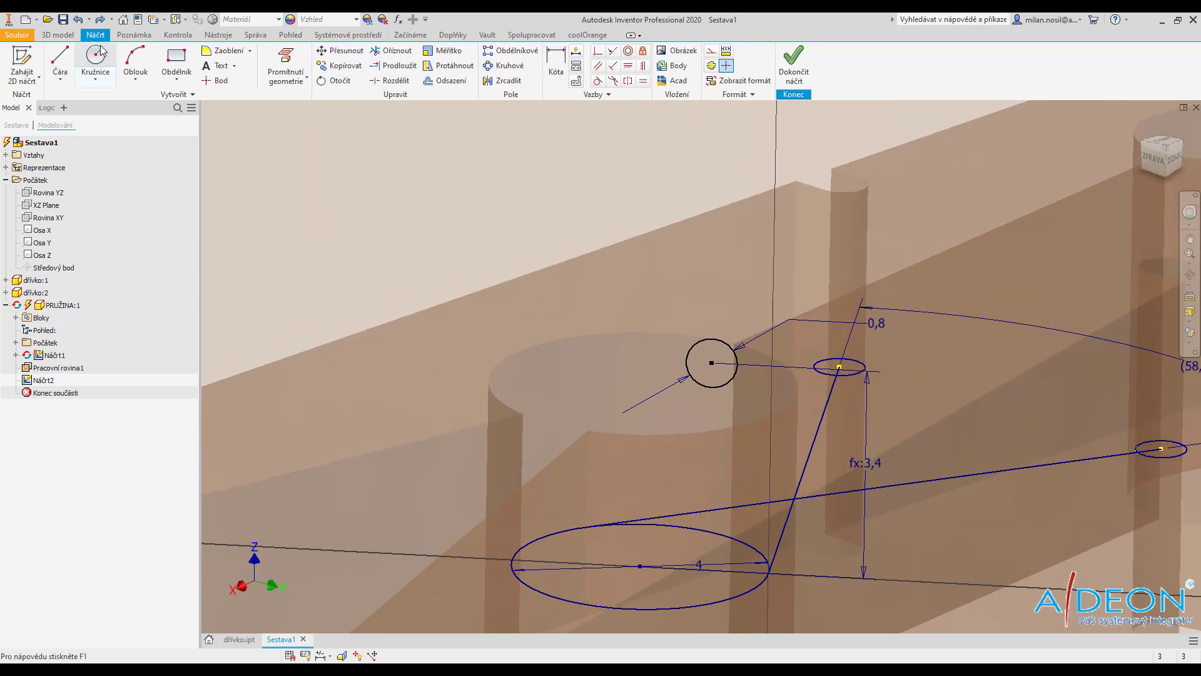
{"action": "key", "text": "p"}
{"action": "scroll", "coordinate": [576, 421], "scroll_direction": "down", "scroll_amount": 3}
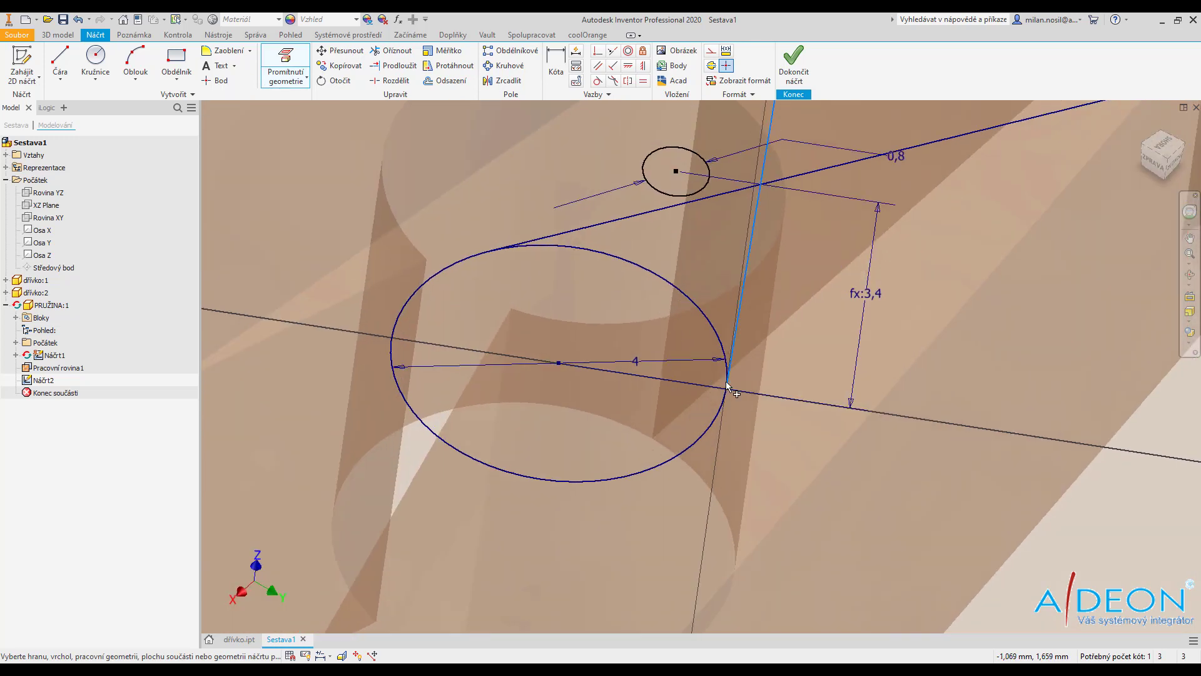
{"action": "left_click", "coordinate": [727, 384]}
{"action": "middle_click_drag", "start_coordinate": [727, 389], "coordinate": [765, 391], "text": "shift"}
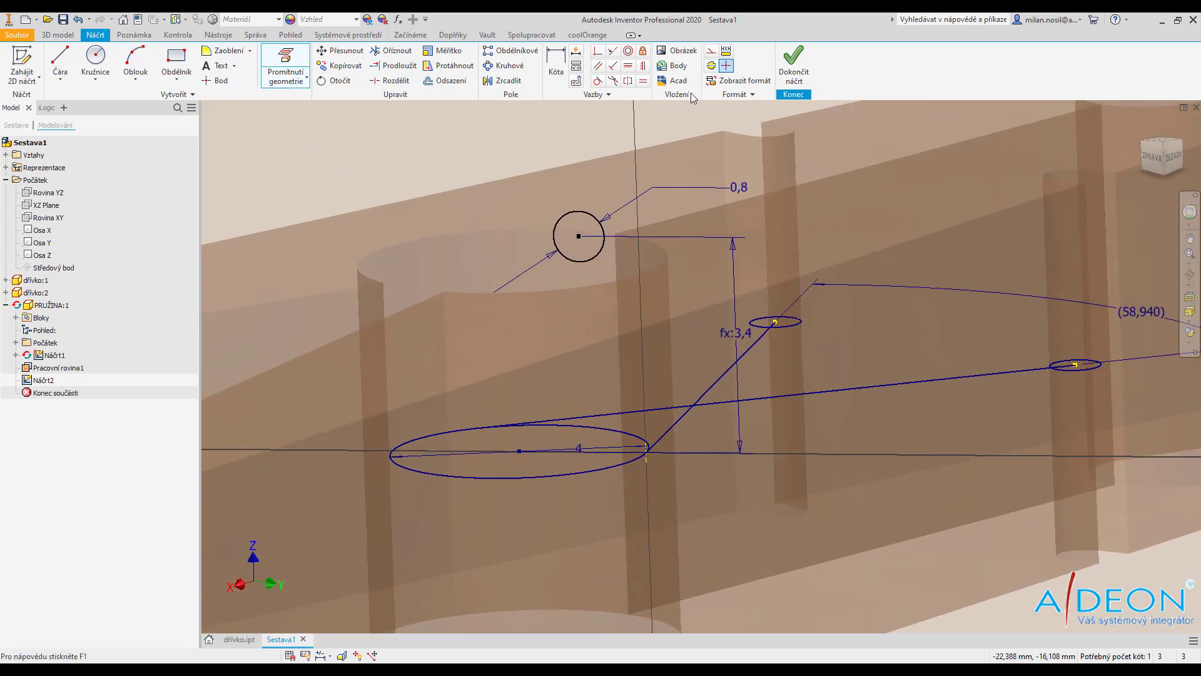
Add the last constraint to fully constrain Náčrt2 and finish the sketch
{"action": "left_click", "coordinate": [650, 453]}
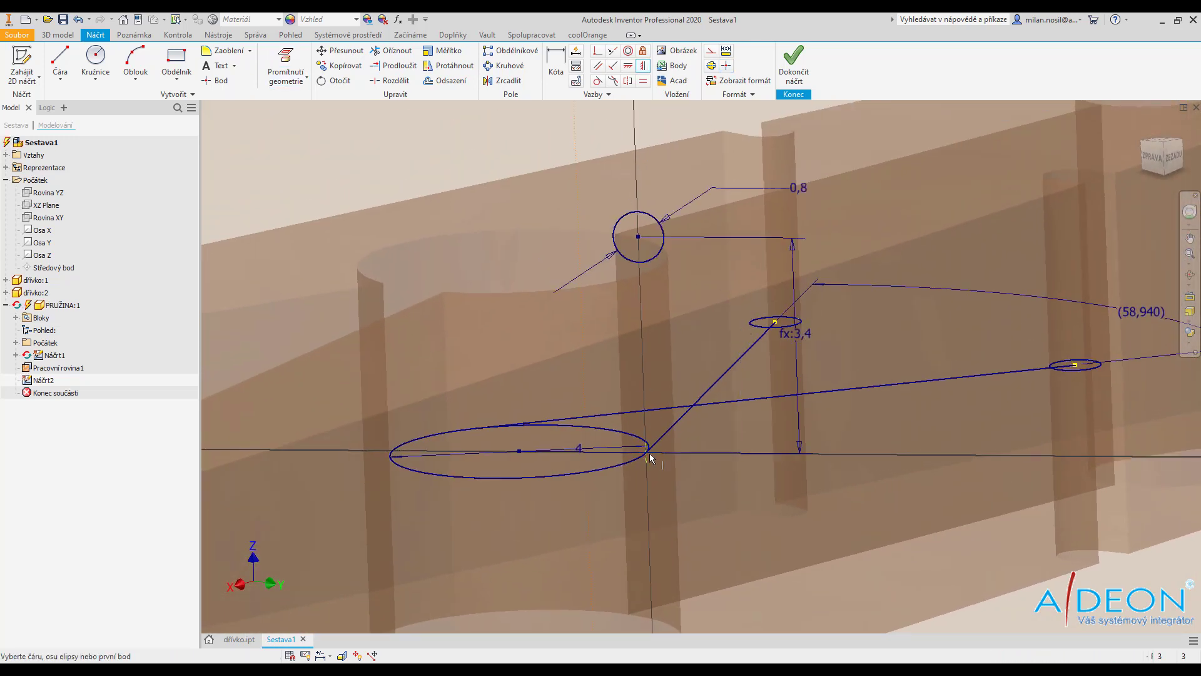
{"action": "middle_click_drag", "start_coordinate": [649, 453], "coordinate": [698, 271], "text": "shift"}
{"action": "right_click", "coordinate": [698, 272]}
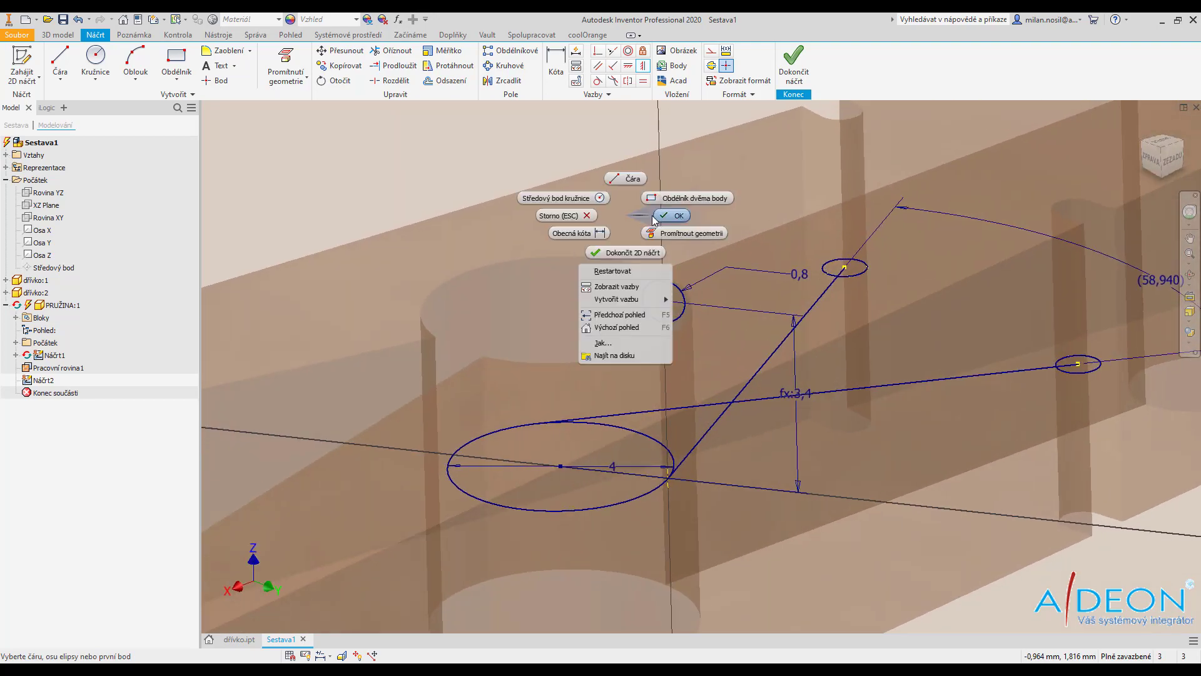
{"action": "left_click", "coordinate": [674, 228]}
{"action": "middle_click_drag", "start_coordinate": [674, 228], "coordinate": [686, 240], "text": "shift"}
{"action": "left_click", "coordinate": [803, 66]}
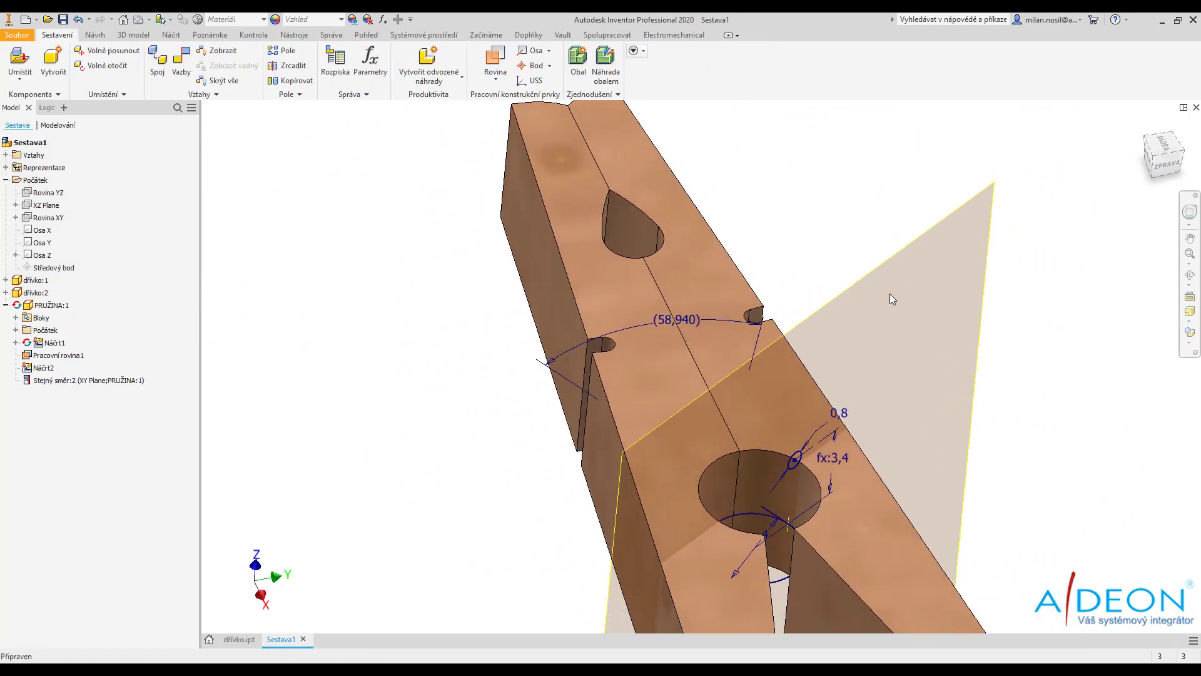
Start a coil in PRUŽINA on the small circle around Osa Z, flipped to run downward
{"action": "double_click", "coordinate": [52, 304]}
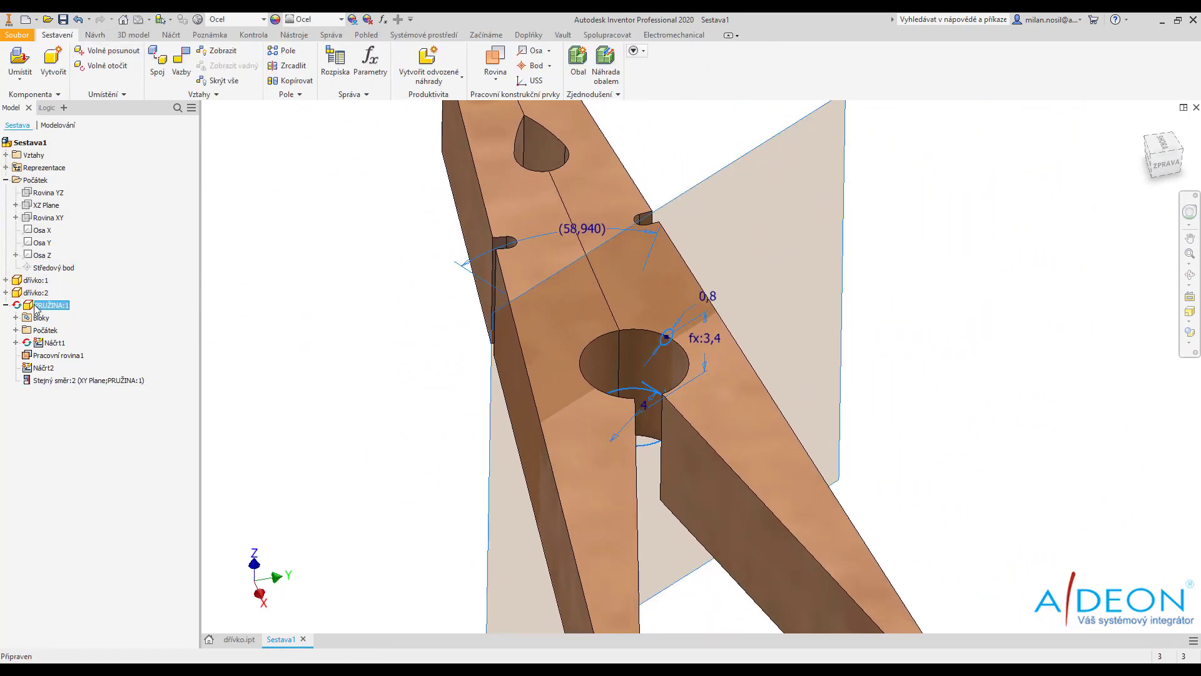
{"action": "left_click", "coordinate": [131, 80]}
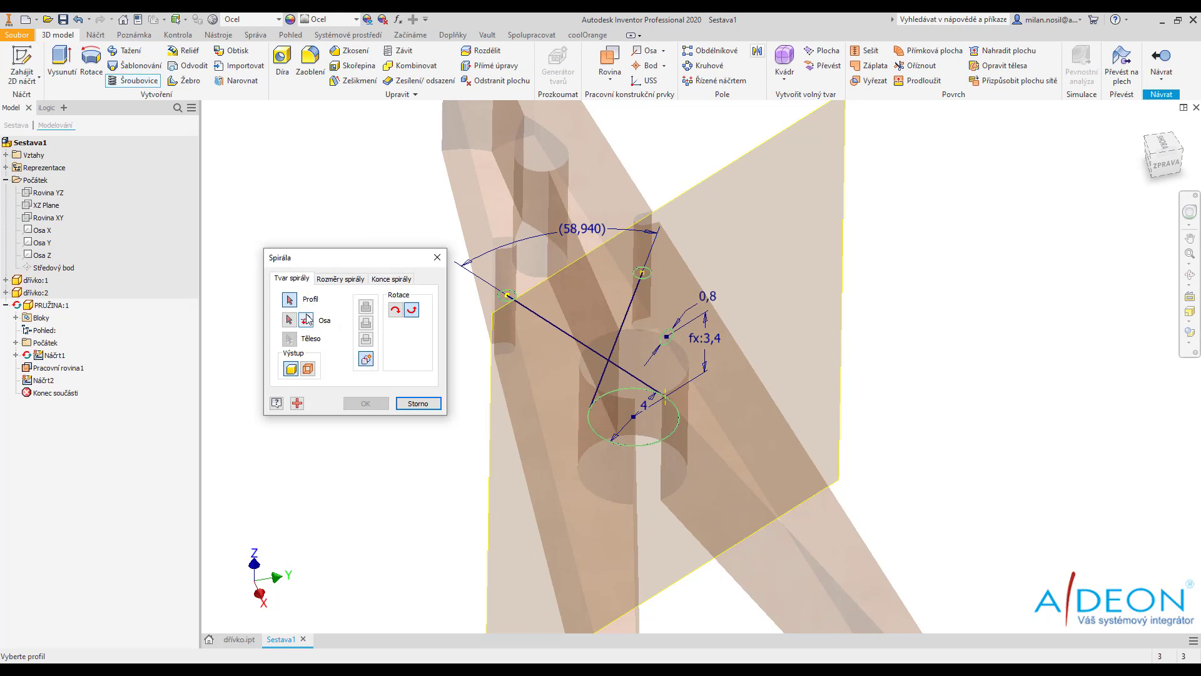
{"action": "scroll", "coordinate": [676, 341], "scroll_direction": "down", "scroll_amount": 3}
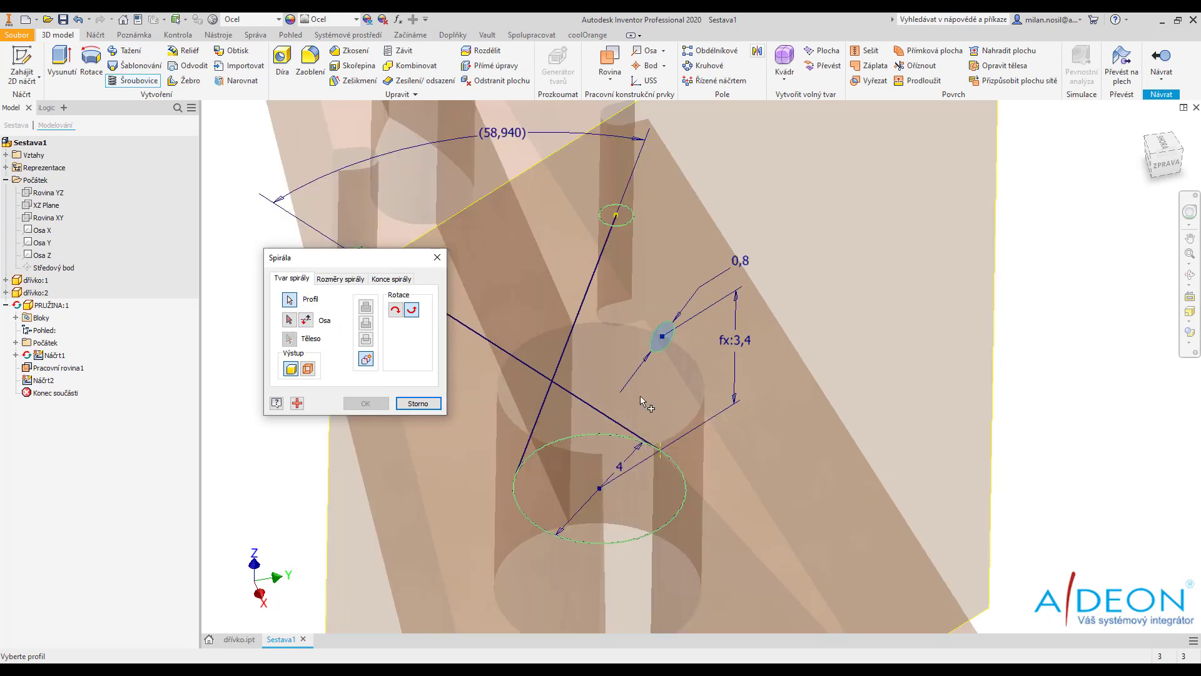
{"action": "left_click", "coordinate": [15, 343]}
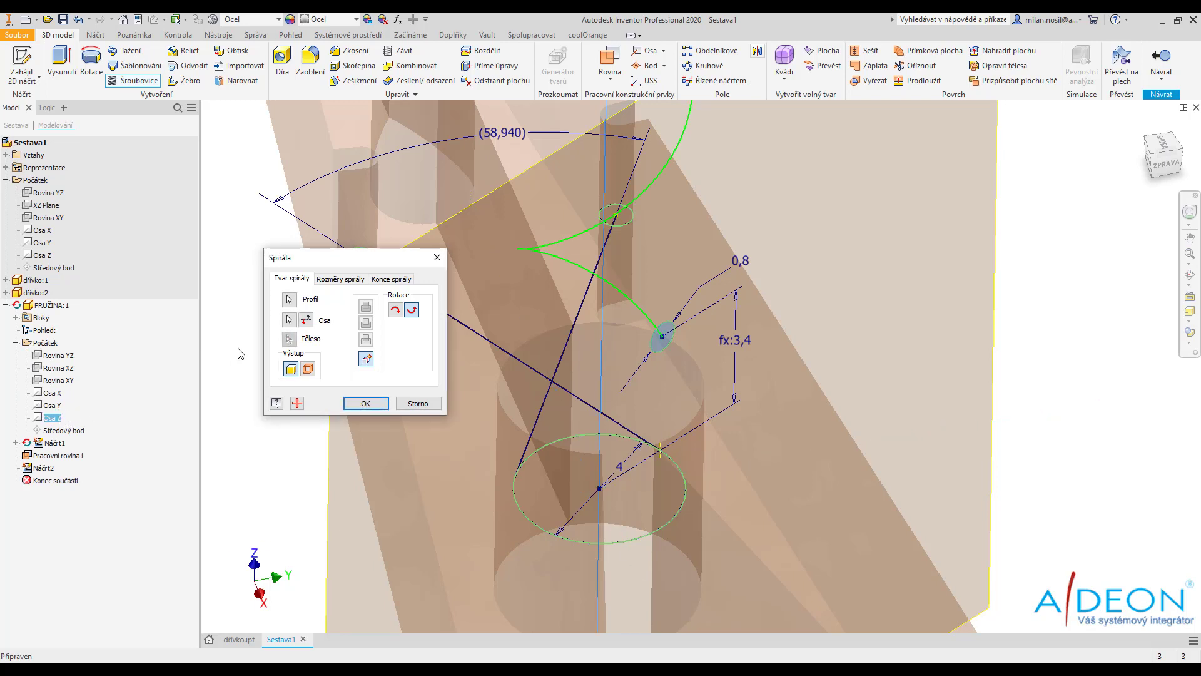
{"action": "left_click", "coordinate": [311, 325]}
Switch coil sizing to Revolution and Height, with height 6mm+d2
{"action": "left_click", "coordinate": [335, 279]}
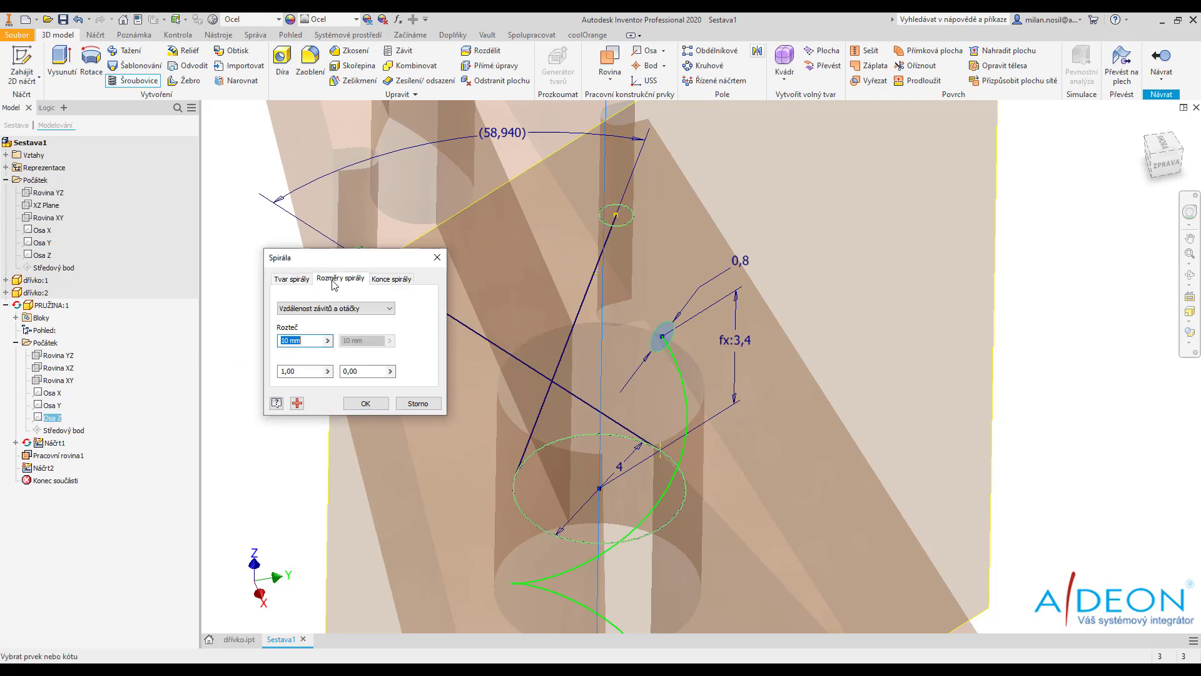
{"action": "left_click", "coordinate": [343, 309]}
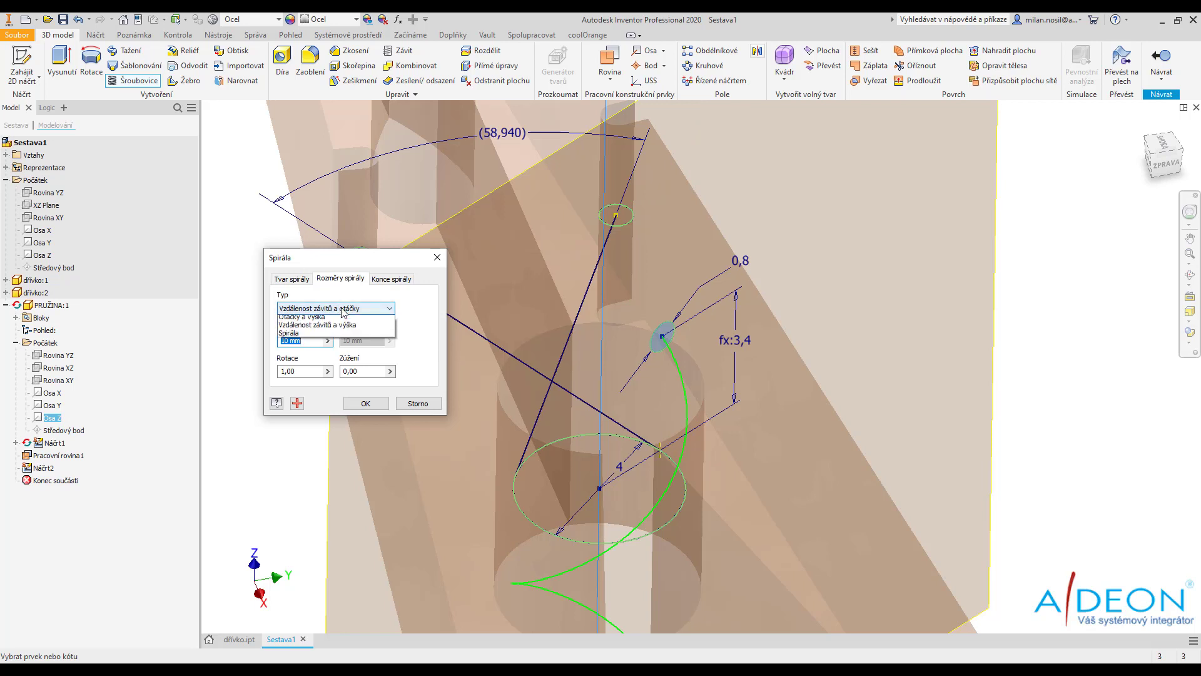
{"action": "left_click", "coordinate": [323, 332]}
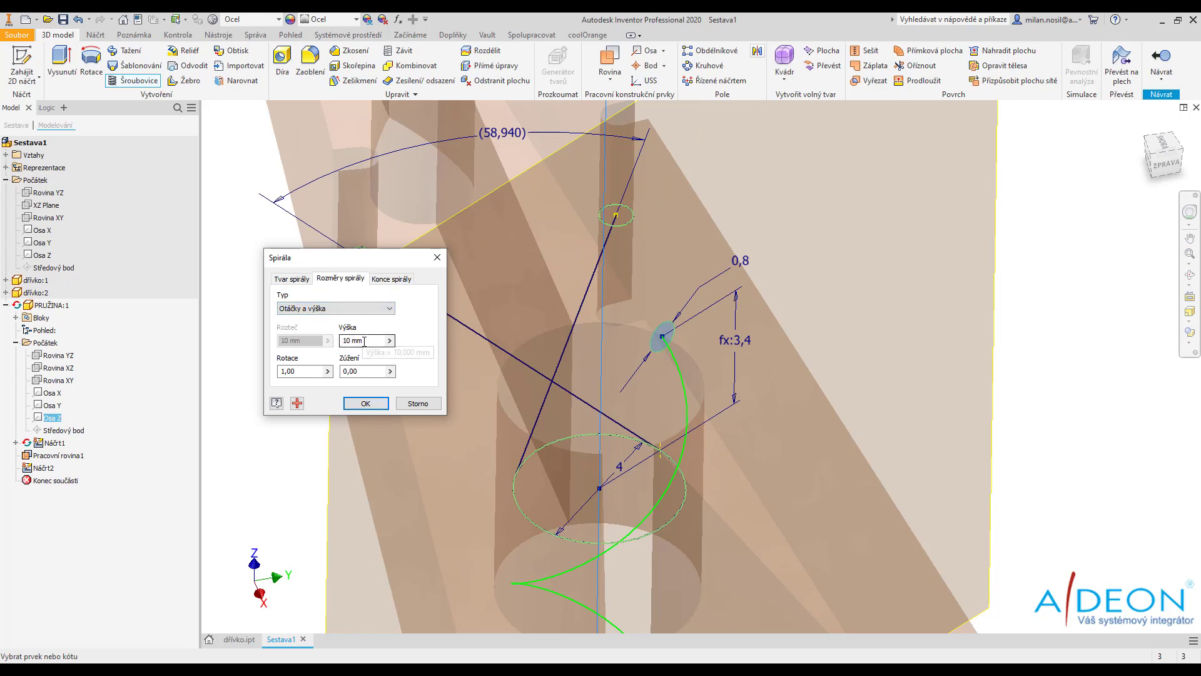
{"action": "left_click", "coordinate": [365, 341]}
{"action": "type", "text": "6+d2"}
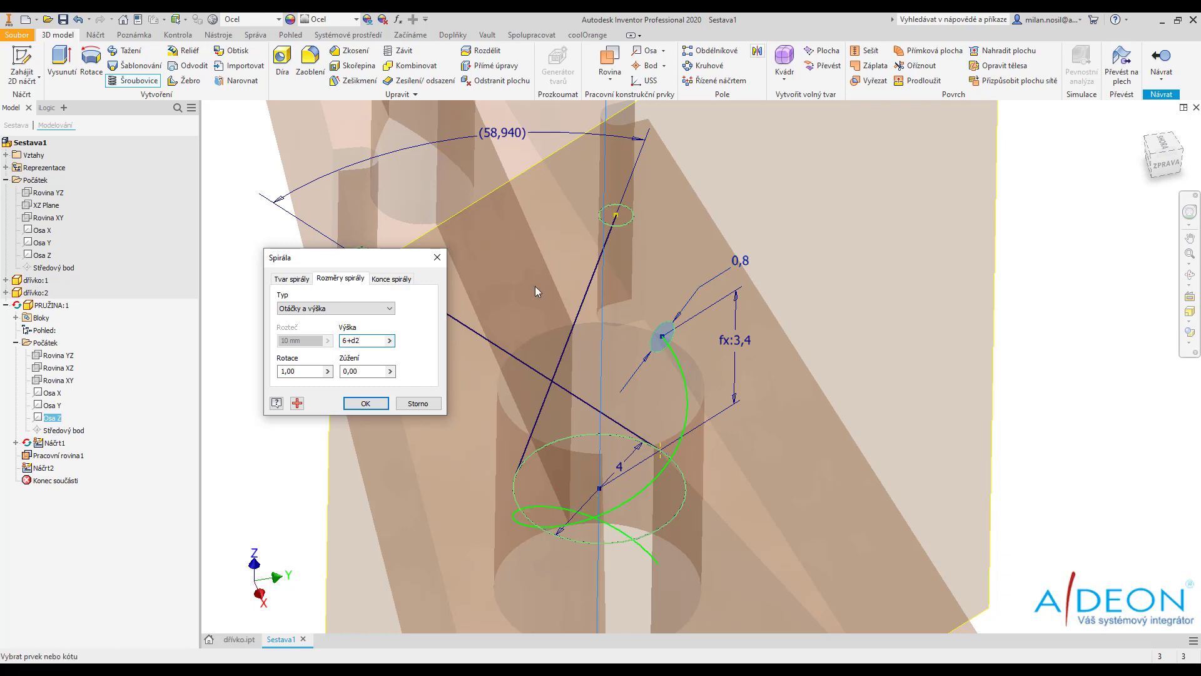
Set the coil revolutions to 6ul+((d1)/360deg) and check the preview from above
{"action": "left_click", "coordinate": [309, 371]}
{"action": "type", "text": "60deg"}
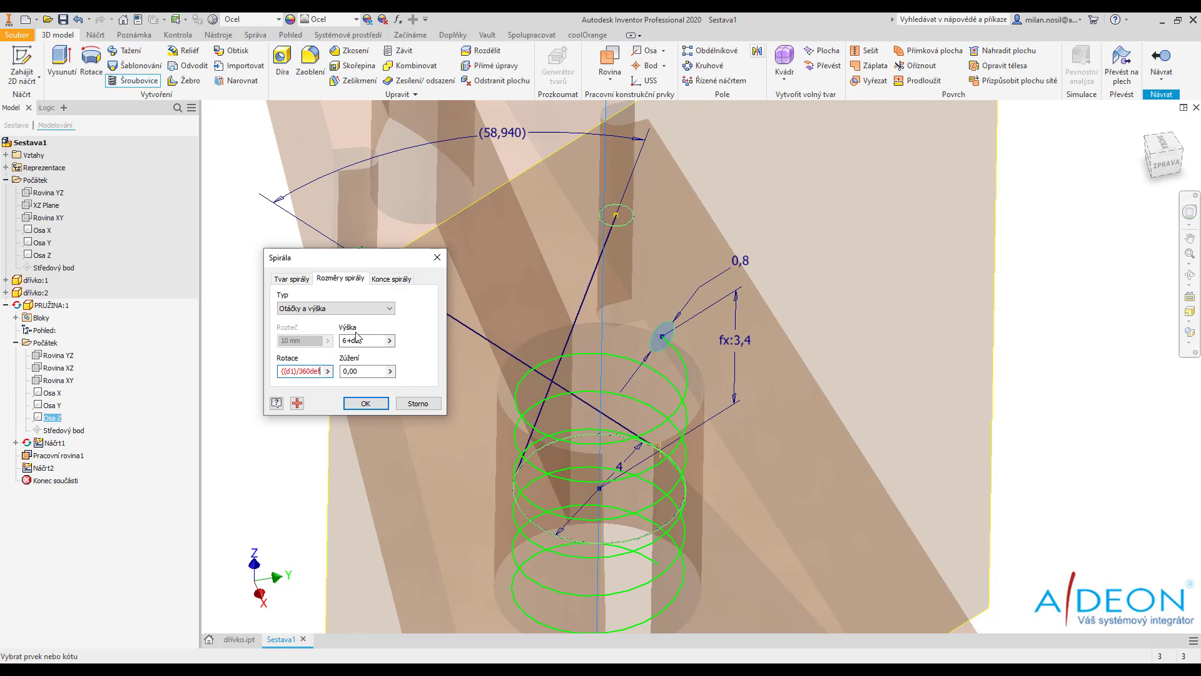
{"action": "type", "text": ")"}
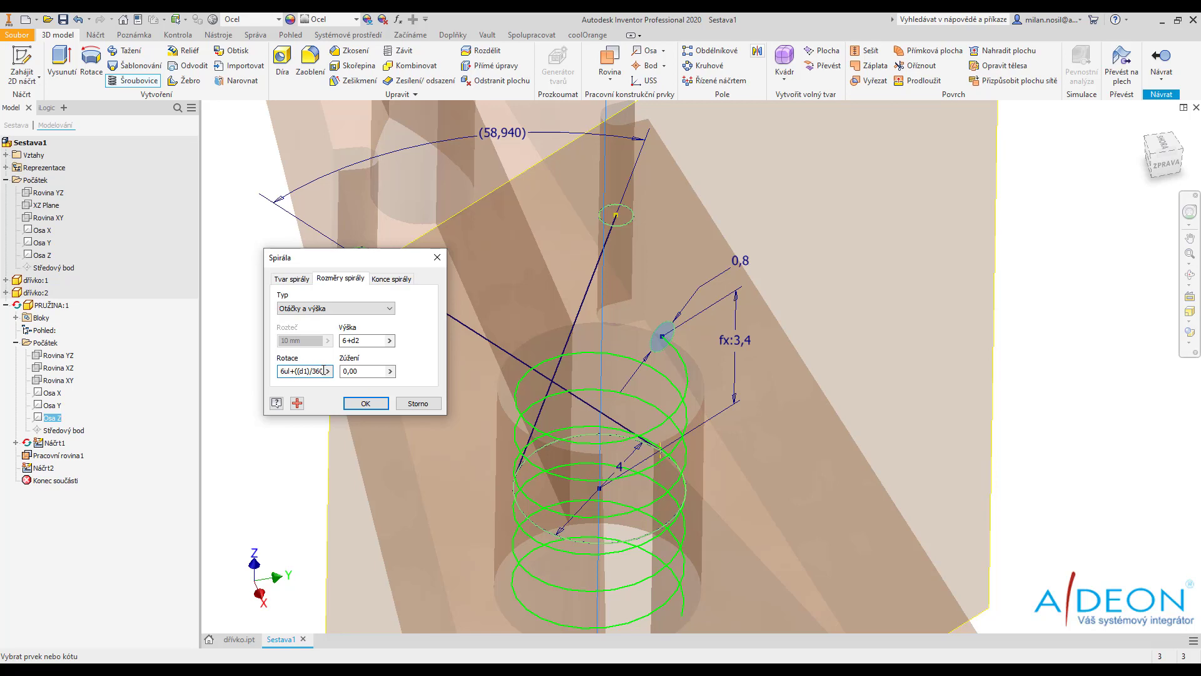
{"action": "scroll", "coordinate": [588, 408], "scroll_direction": "down", "scroll_amount": 2}
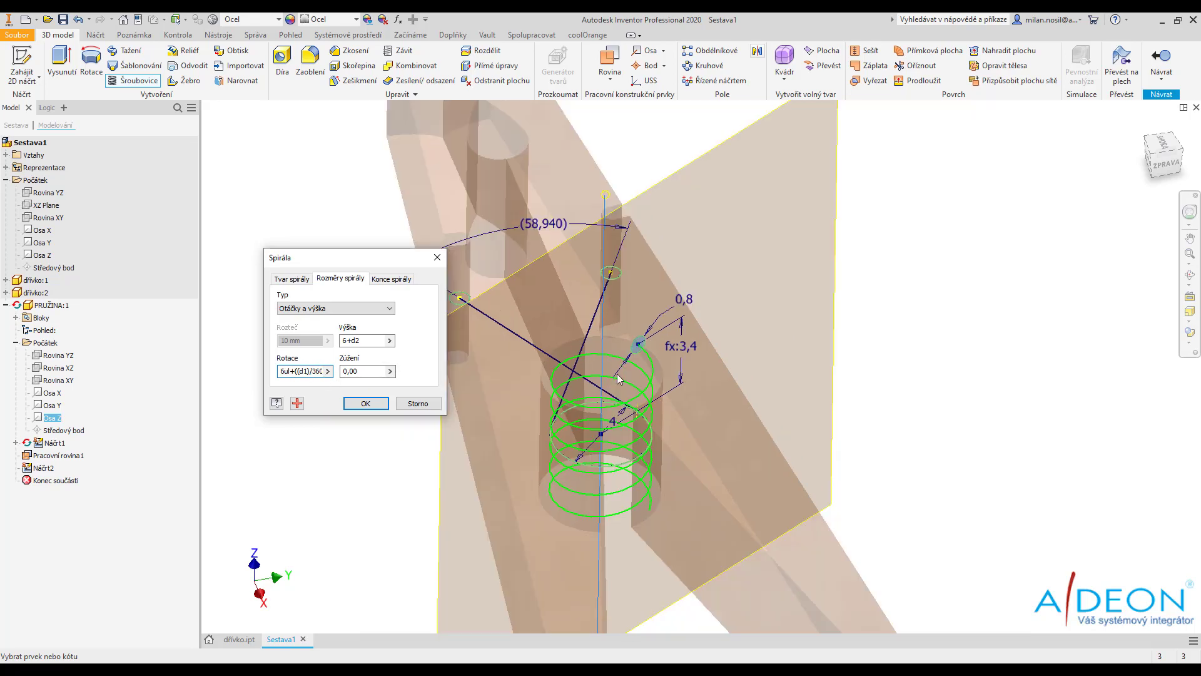
{"action": "scroll", "coordinate": [563, 407], "scroll_direction": "up", "scroll_amount": 3}
{"action": "left_click", "coordinate": [343, 340]}
{"action": "type", "text": "mm"}
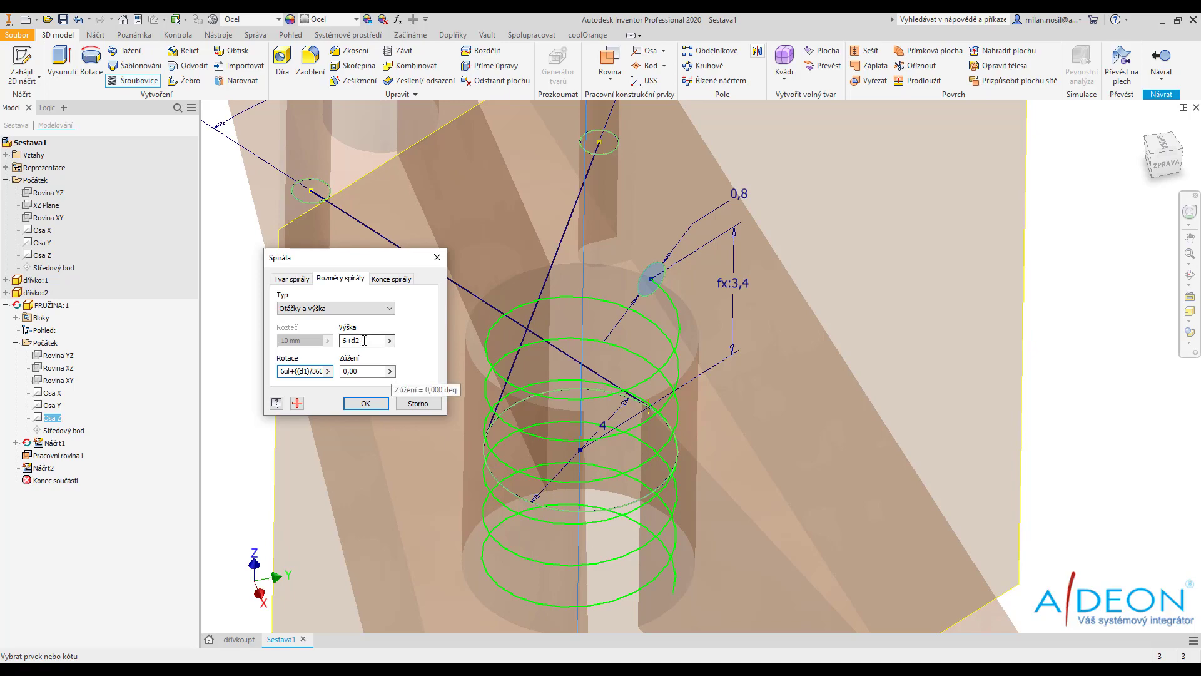
{"action": "left_click", "coordinate": [366, 371]}
{"action": "mouse_move", "coordinate": [516, 391]}
{"action": "middle_mouse_down", "text": "shift"}
{"action": "mouse_move", "coordinate": [535, 400]}
{"action": "mouse_move", "coordinate": [481, 354]}
{"action": "middle_mouse_up", "text": "shift"}
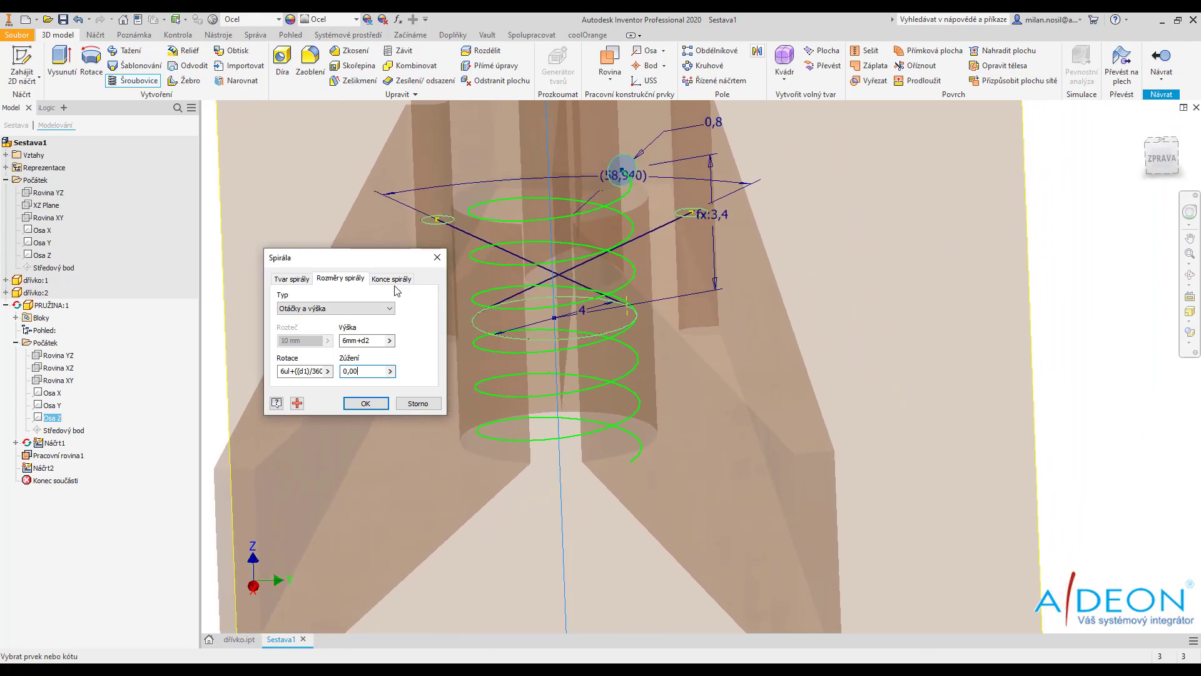
Make both coil ends flat with 45° transition and 45° flat angles, creating Spirála1
{"action": "left_click", "coordinate": [394, 279]}
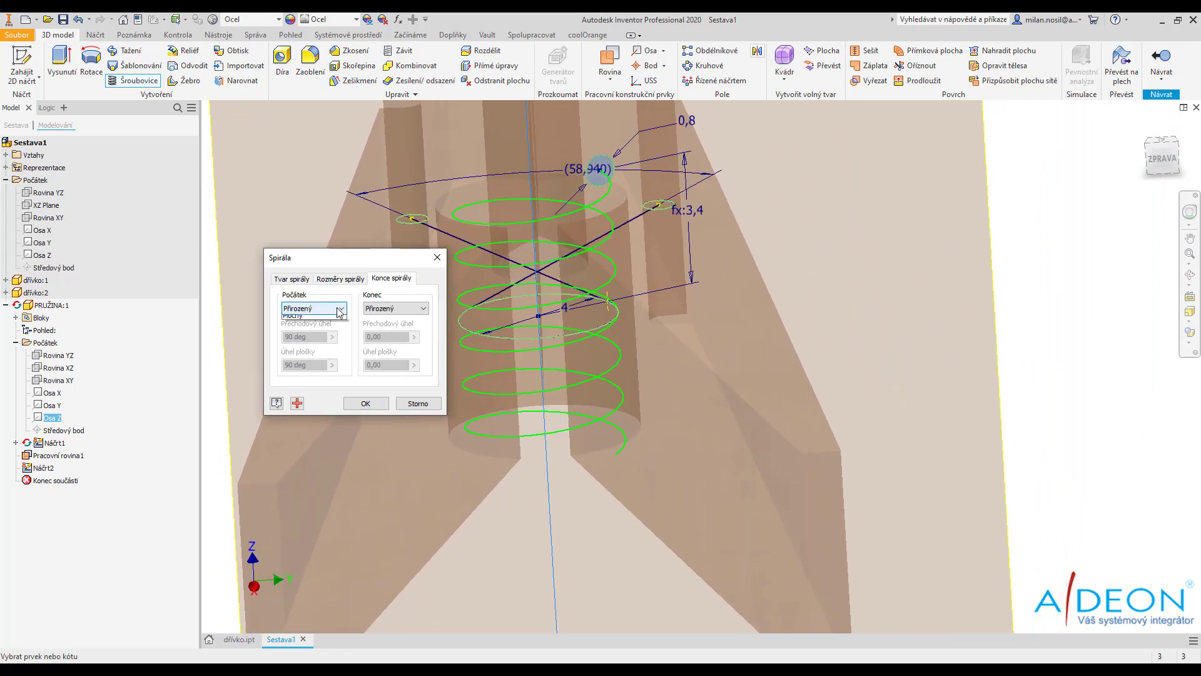
{"action": "left_click", "coordinate": [312, 326]}
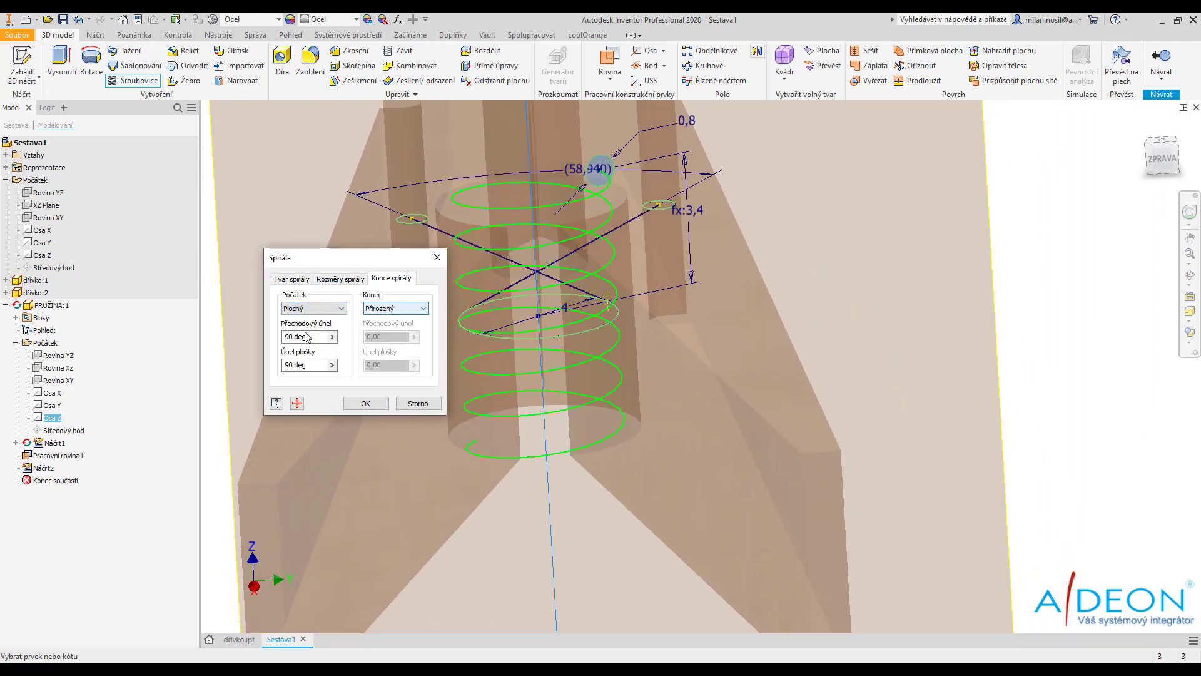
{"action": "left_click", "coordinate": [396, 308]}
{"action": "scroll", "coordinate": [312, 335], "scroll_direction": "up", "scroll_amount": 2}
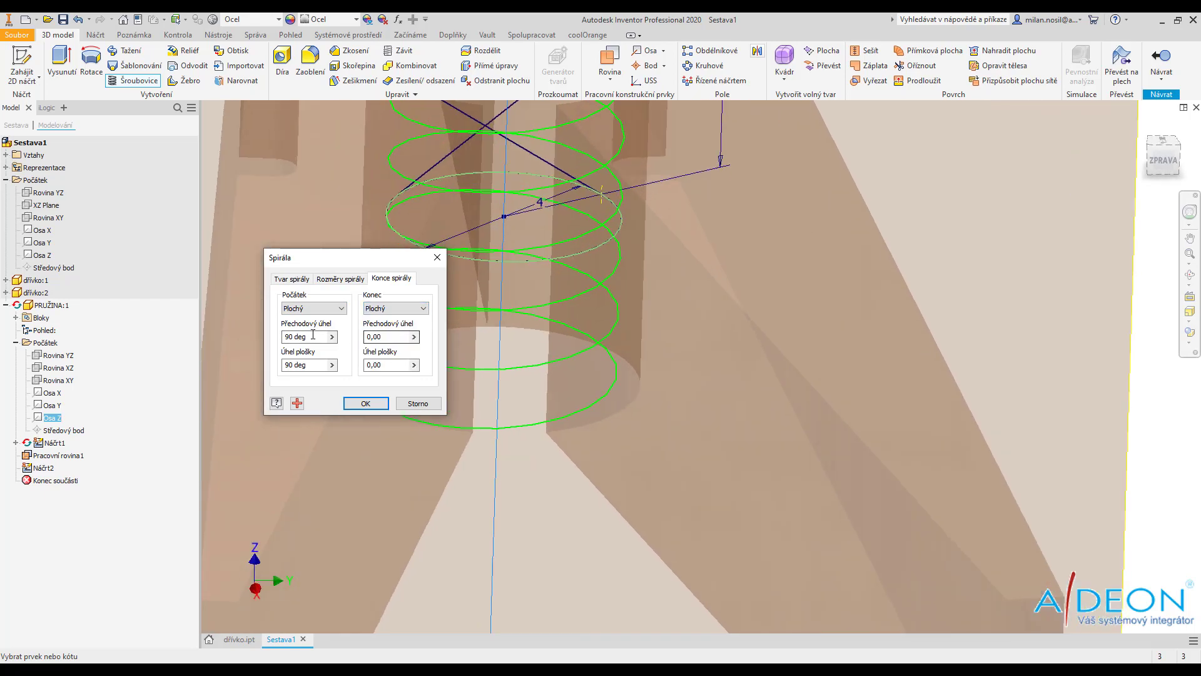
{"action": "scroll", "coordinate": [313, 335], "scroll_direction": "down", "scroll_amount": 2}
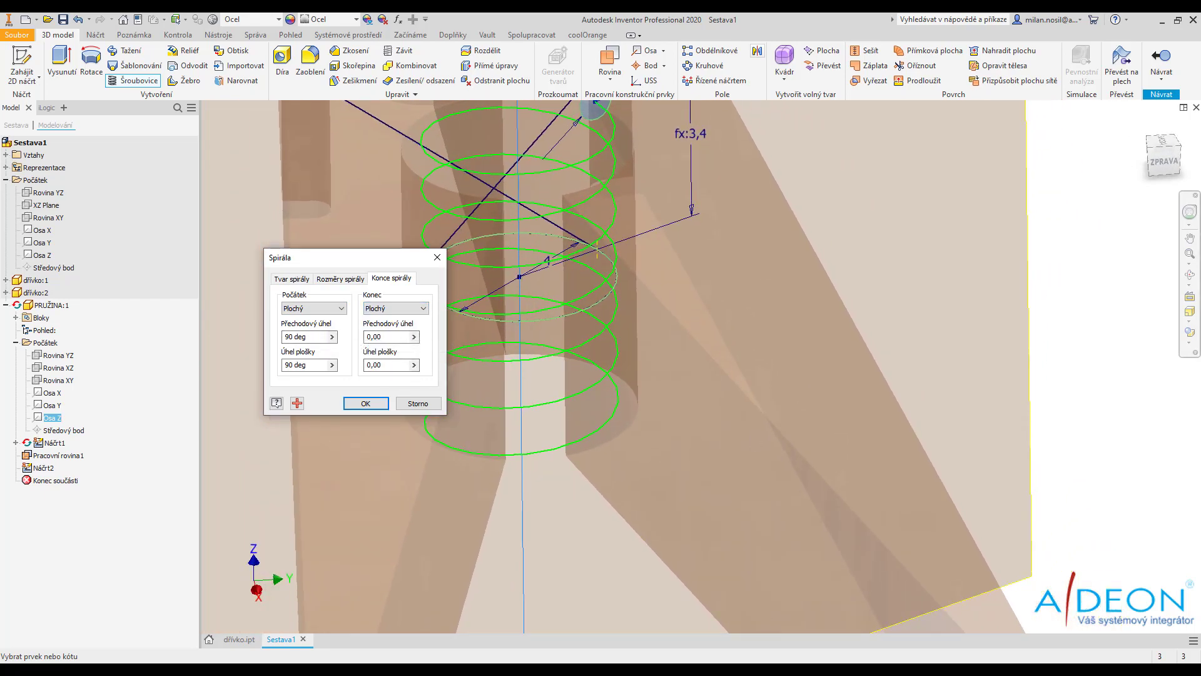
{"action": "left_click", "coordinate": [302, 336]}
{"action": "type", "text": "4545"}
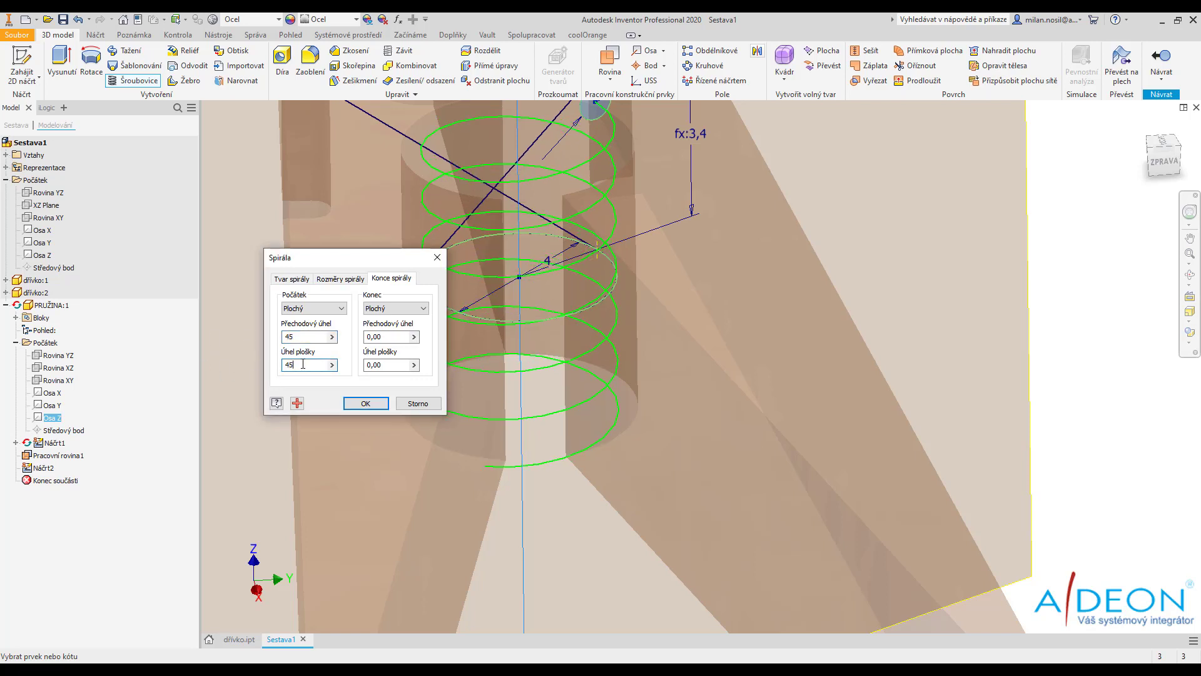
{"action": "left_click", "coordinate": [390, 338]}
{"action": "type", "text": "45"}
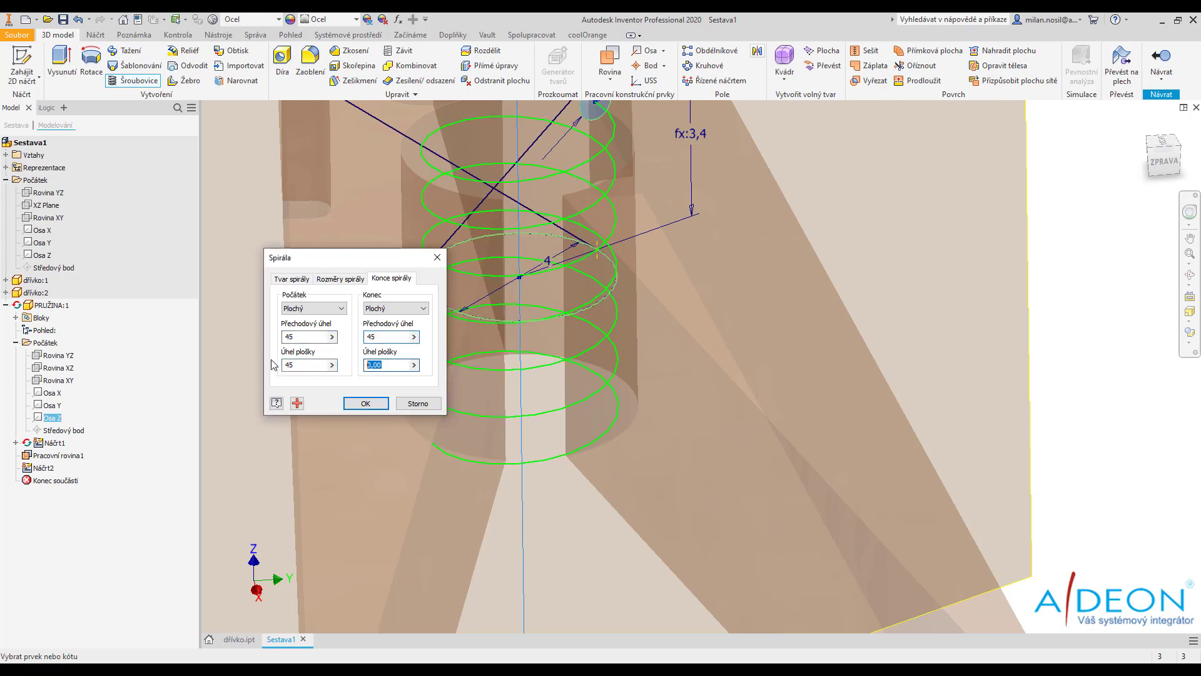
{"action": "type", "text": "45"}
{"action": "mouse_move", "coordinate": [783, 363]}
{"action": "middle_mouse_down", "text": "shift"}
{"action": "mouse_move", "coordinate": [662, 389]}
{"action": "mouse_move", "coordinate": [644, 320]}
{"action": "middle_mouse_up", "text": "shift"}
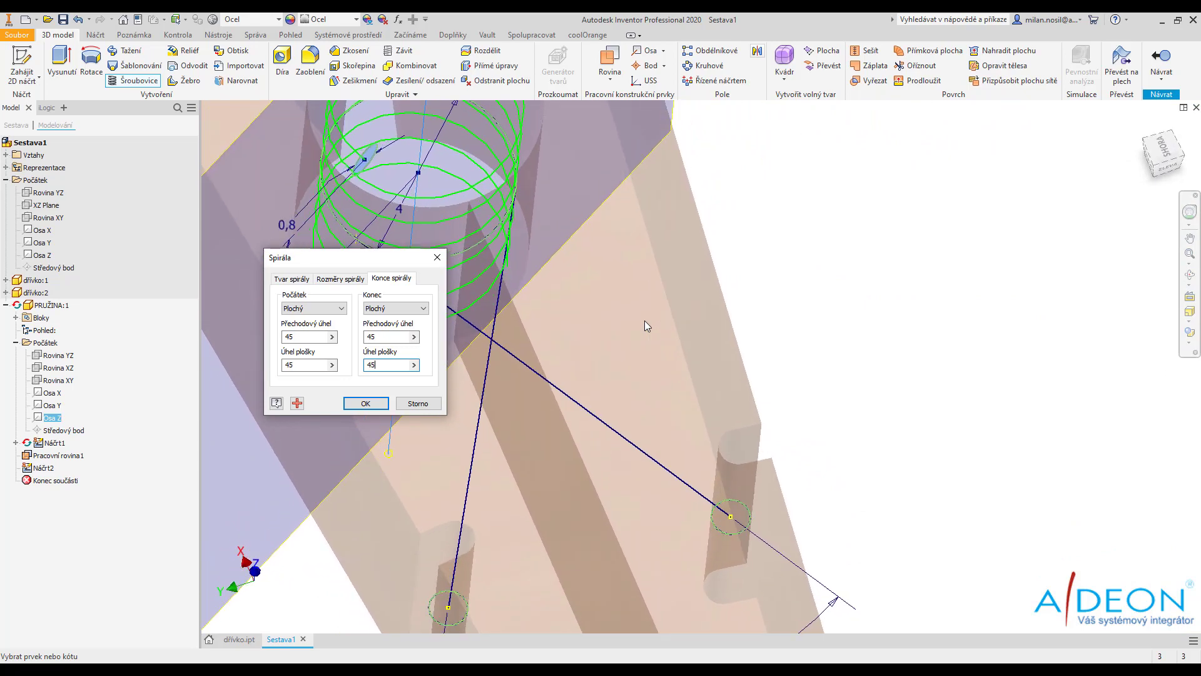
{"action": "left_click", "coordinate": [366, 403]}
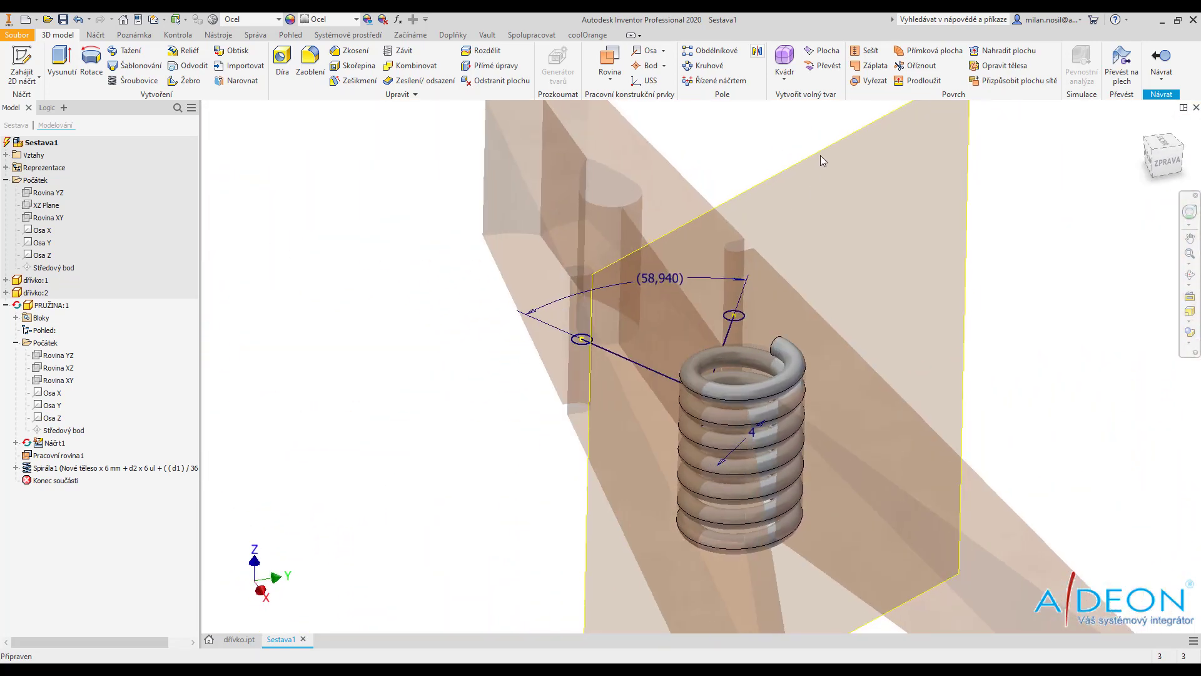
Sketch on the coil's top end face with its circle projected, then finish the sketch
{"action": "left_click", "coordinate": [821, 155]}
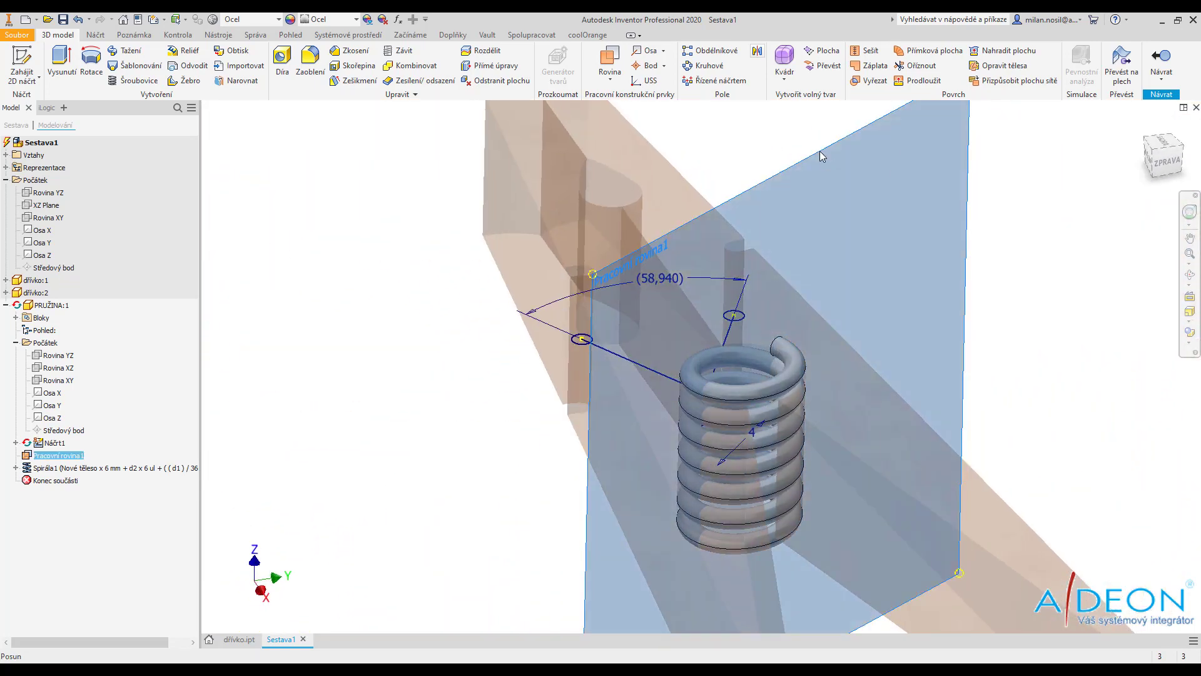
{"action": "key", "text": "Escape"}
{"action": "middle_click_drag", "start_coordinate": [820, 155], "coordinate": [568, 346], "text": "shift"}
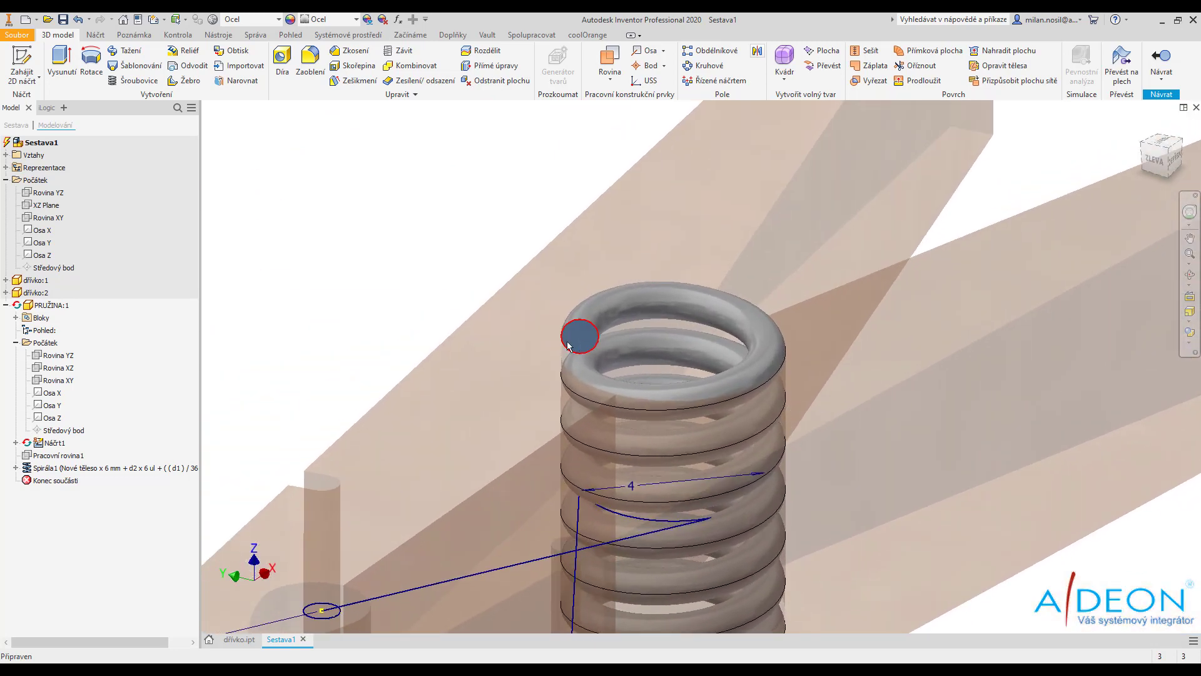
{"action": "left_click", "coordinate": [568, 345]}
{"action": "left_click", "coordinate": [665, 328]}
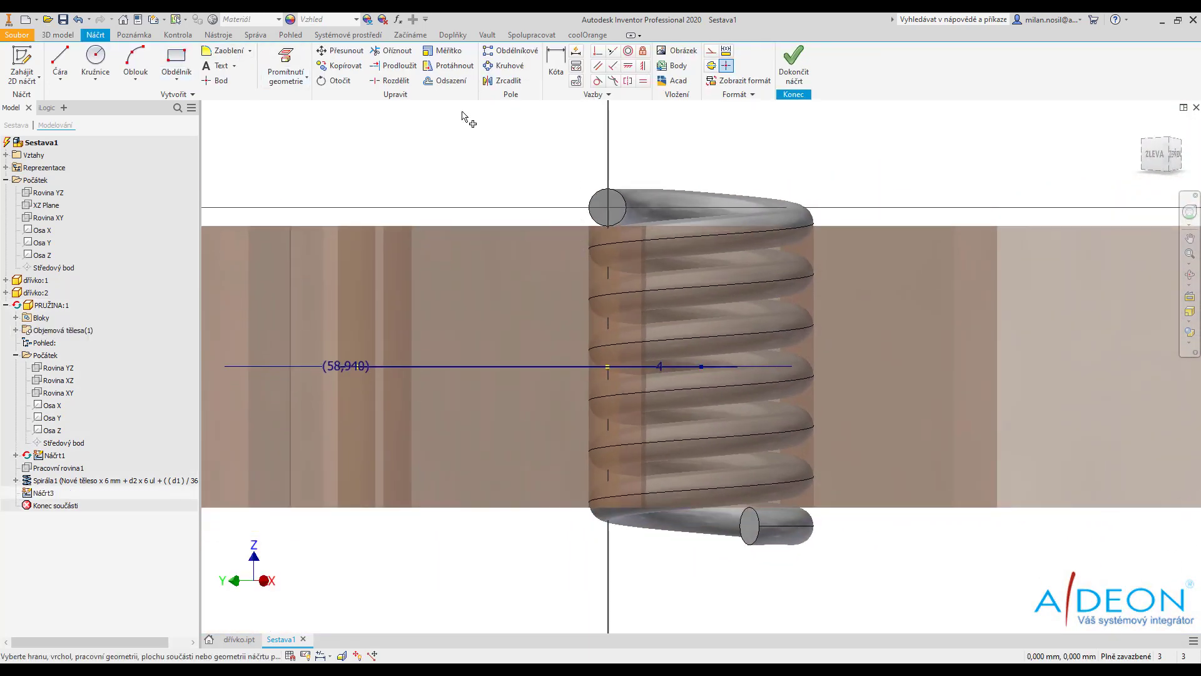
{"action": "key", "text": "p"}
{"action": "left_click", "coordinate": [609, 199]}
{"action": "middle_click_drag", "start_coordinate": [608, 199], "coordinate": [542, 193], "text": "shift"}
{"action": "right_click", "coordinate": [504, 182]}
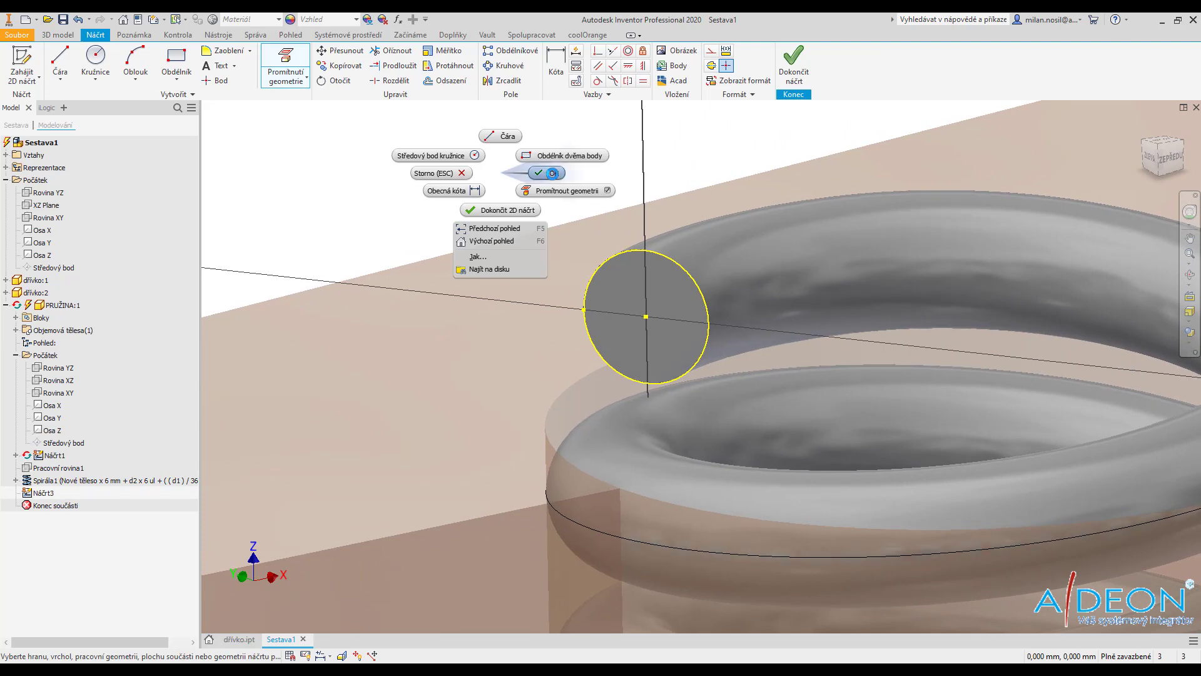
{"action": "left_click", "coordinate": [553, 173]}
{"action": "right_click", "coordinate": [555, 188]}
{"action": "left_click", "coordinate": [556, 217]}
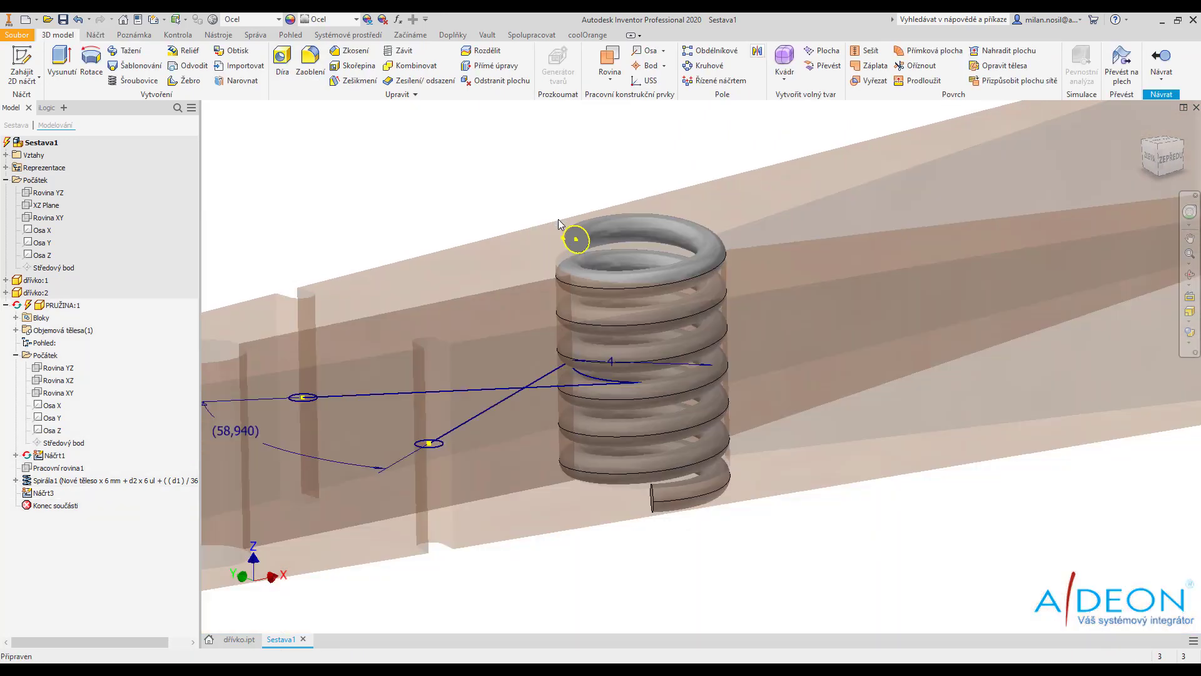
Add a work plane through Rovina XY and the diagonal line, and start a sketch on it
{"action": "left_click", "coordinate": [610, 58]}
{"action": "left_click", "coordinate": [59, 393]}
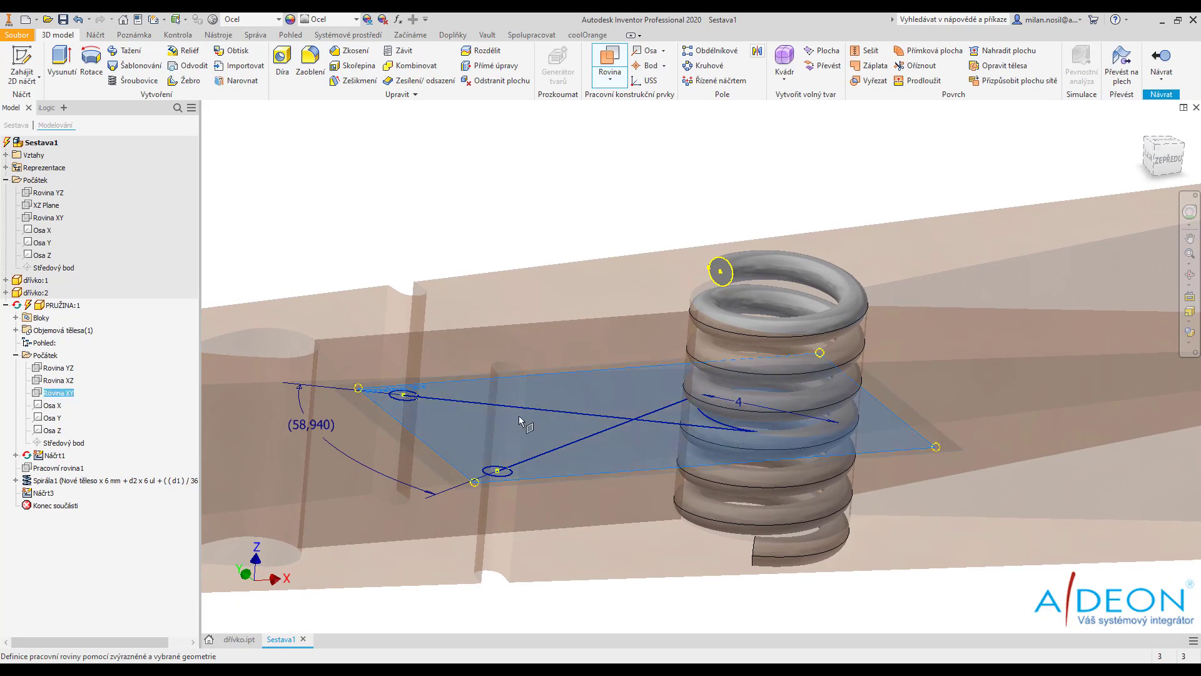
{"action": "left_click", "coordinate": [579, 441]}
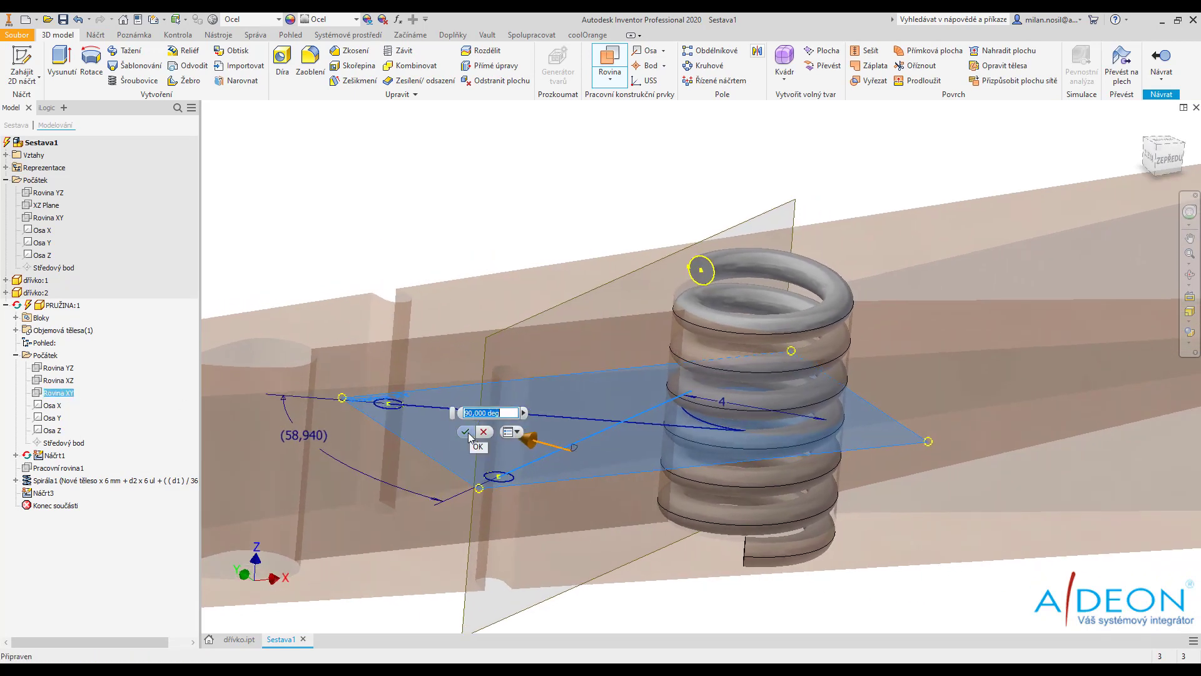
{"action": "left_click", "coordinate": [466, 432]}
{"action": "scroll", "coordinate": [595, 306], "scroll_direction": "down", "scroll_amount": 3}
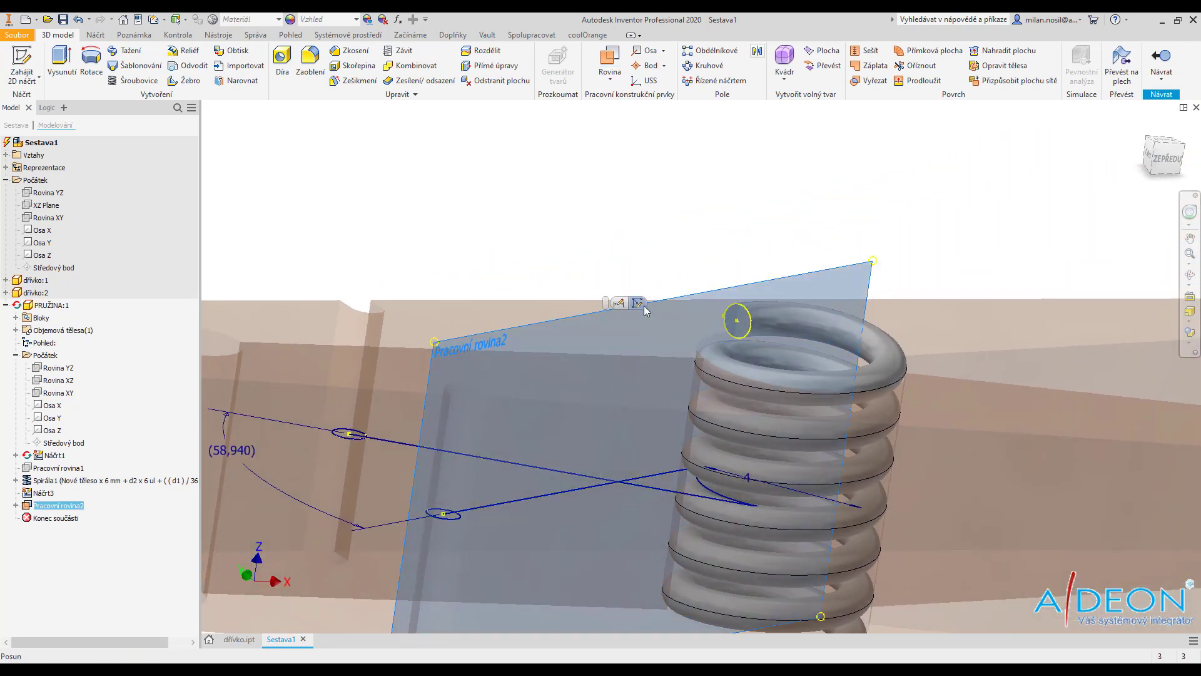
{"action": "left_click", "coordinate": [637, 303]}
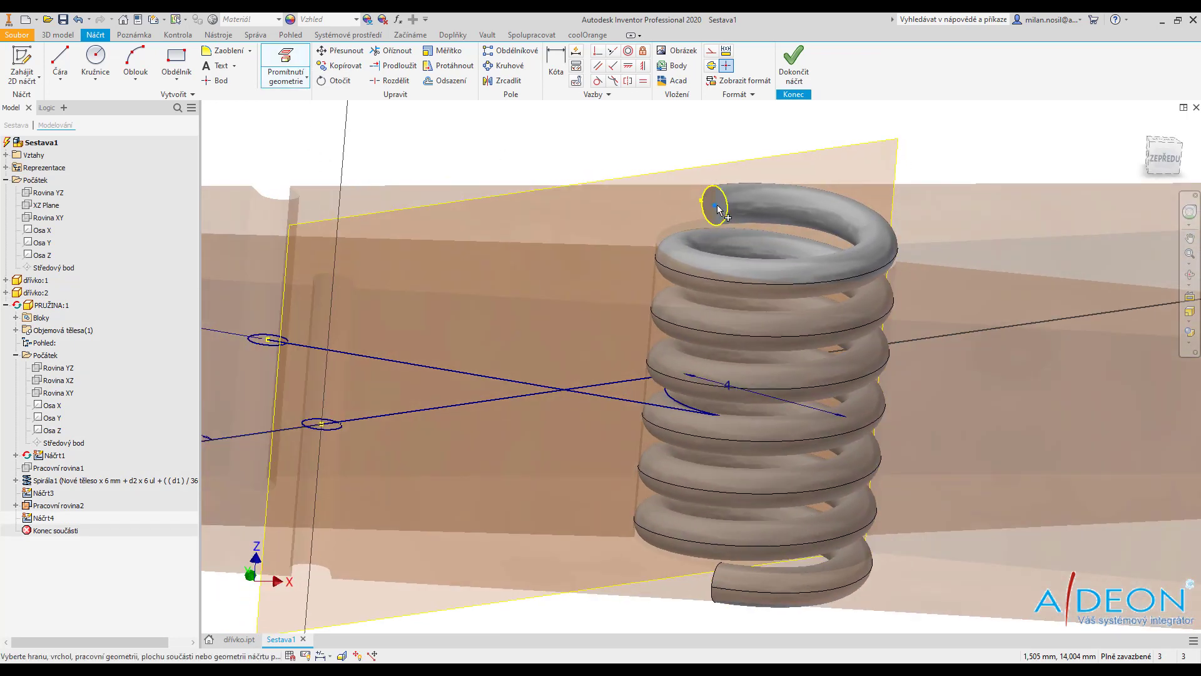
Project the end ellipse and draw the leg path: vertical line, tangent arc, line to coil end
{"action": "left_click", "coordinate": [719, 213]}
{"action": "middle_click_drag", "start_coordinate": [422, 427], "coordinate": [329, 460], "text": "shift"}
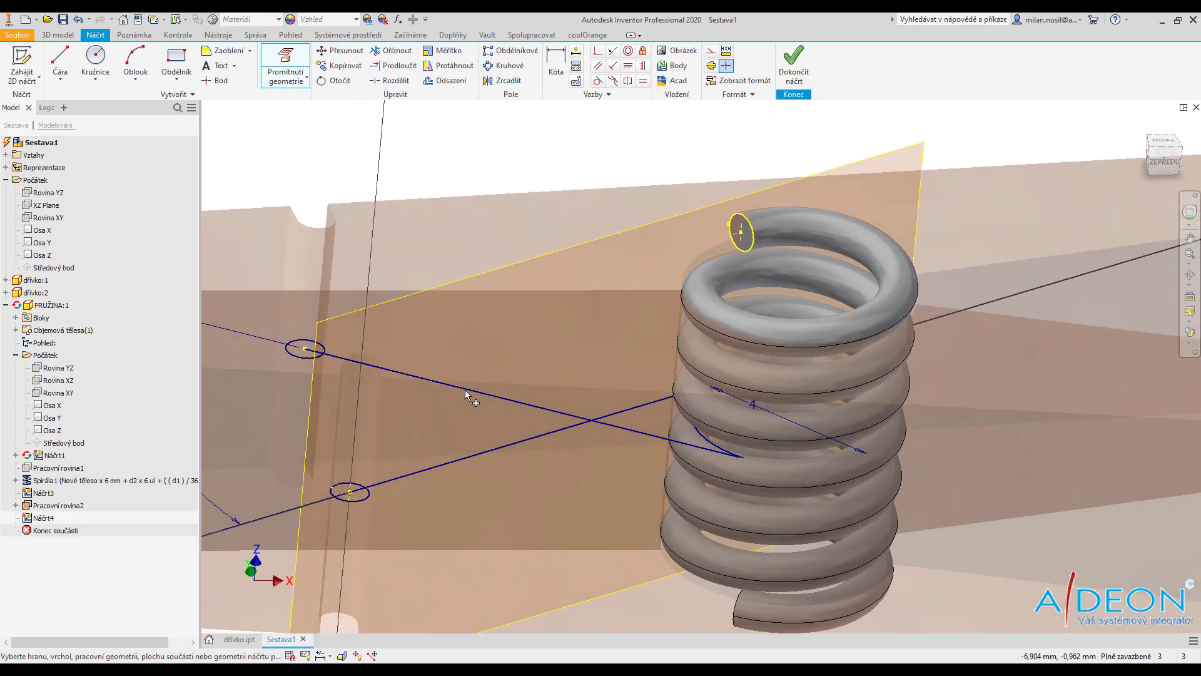
{"action": "middle_click_drag", "start_coordinate": [469, 396], "coordinate": [432, 438], "text": "shift"}
{"action": "key", "text": "l"}
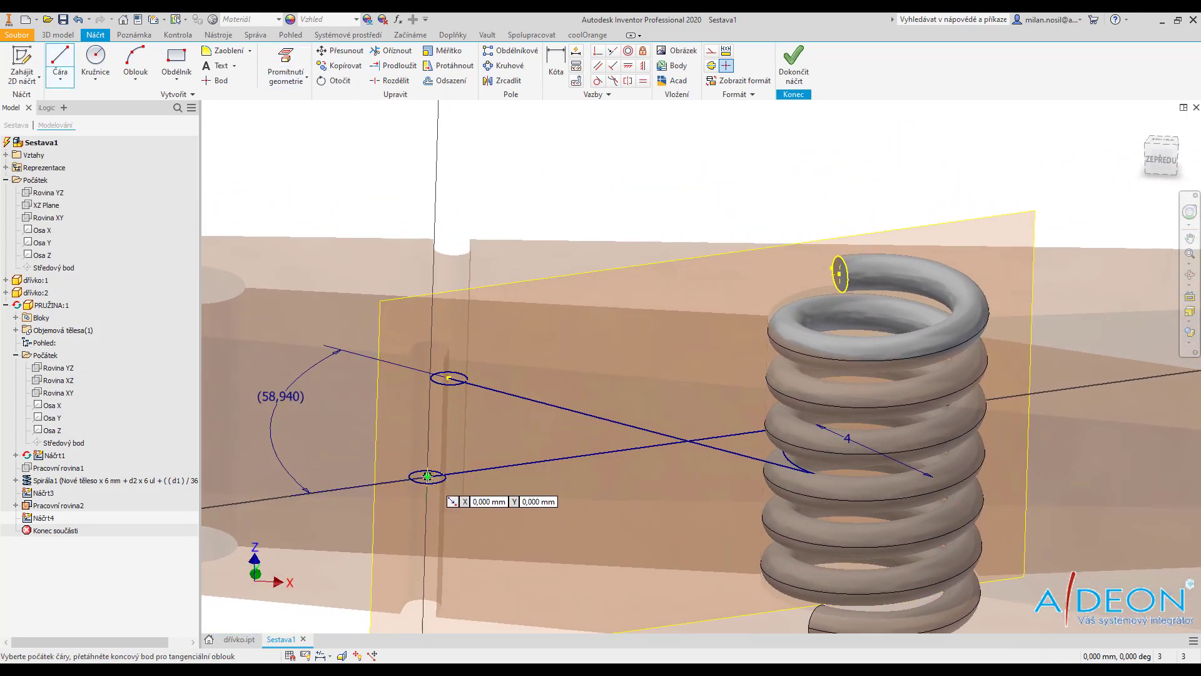
{"action": "left_click", "coordinate": [427, 477]}
{"action": "middle_click_drag", "start_coordinate": [441, 312], "coordinate": [453, 325], "text": "shift"}
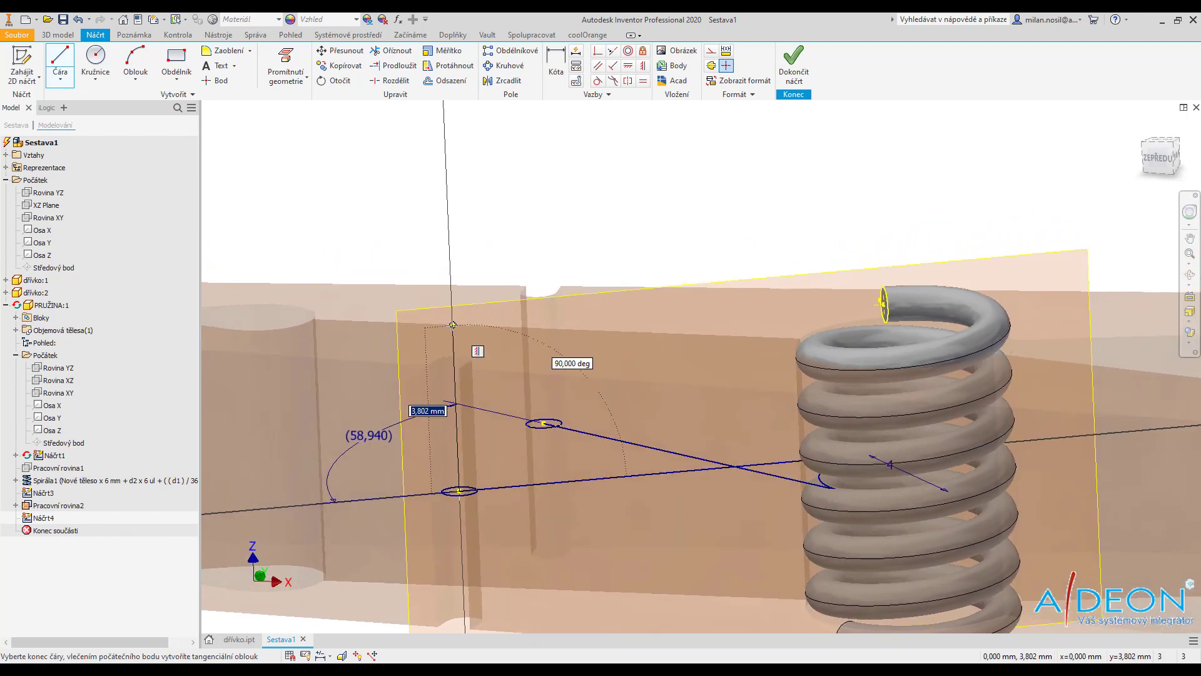
{"action": "left_click", "coordinate": [456, 313]}
{"action": "left_click_drag", "start_coordinate": [456, 314], "coordinate": [487, 300]}
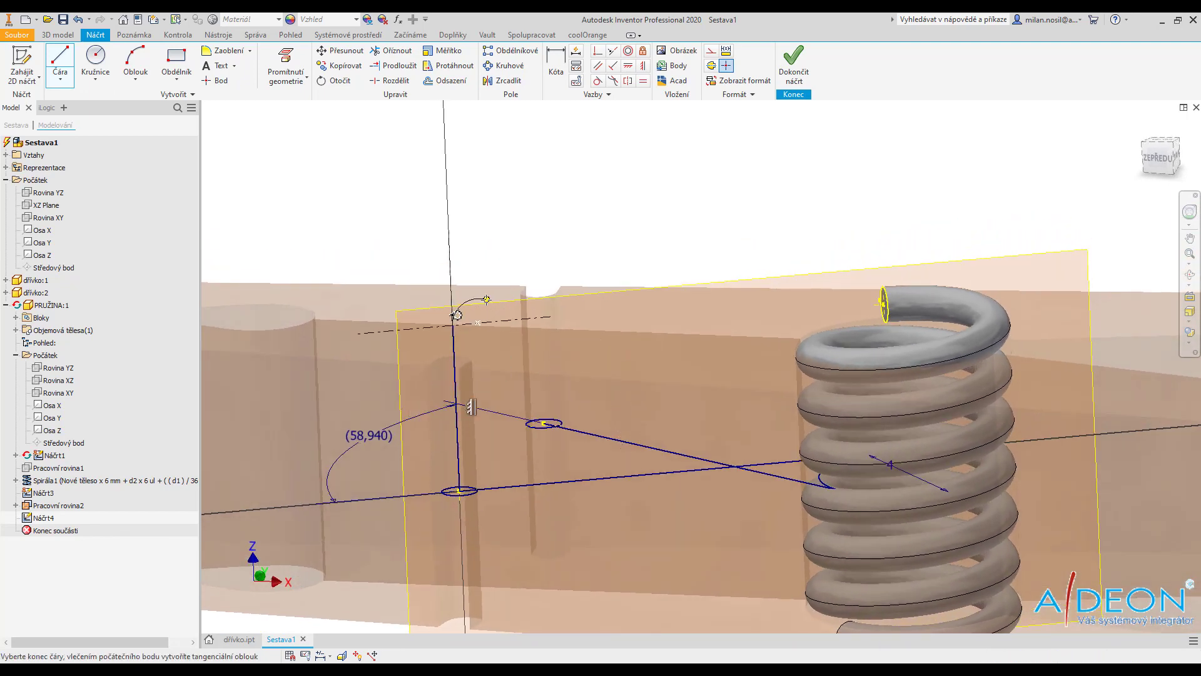
{"action": "left_click", "coordinate": [884, 304]}
{"action": "right_click", "coordinate": [719, 232]}
{"action": "left_click", "coordinate": [725, 182]}
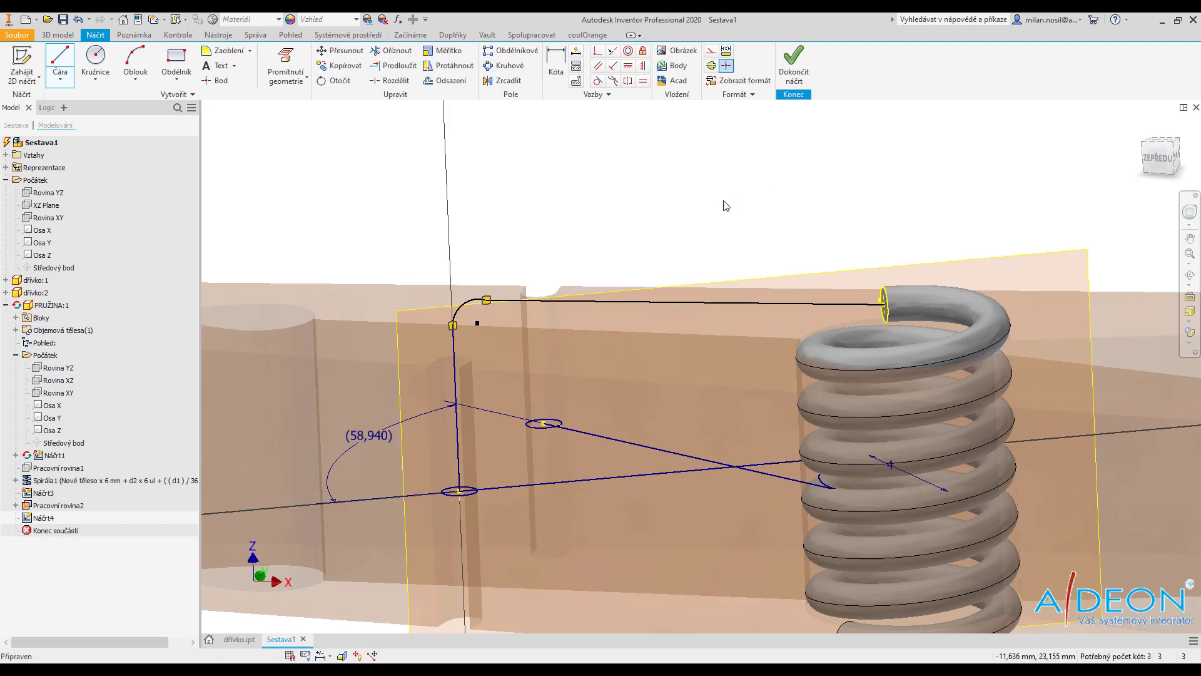
Constrain the top leg line horizontal and the arc tangent
{"action": "right_click", "coordinate": [725, 206]}
{"action": "right_click", "coordinate": [706, 187]}
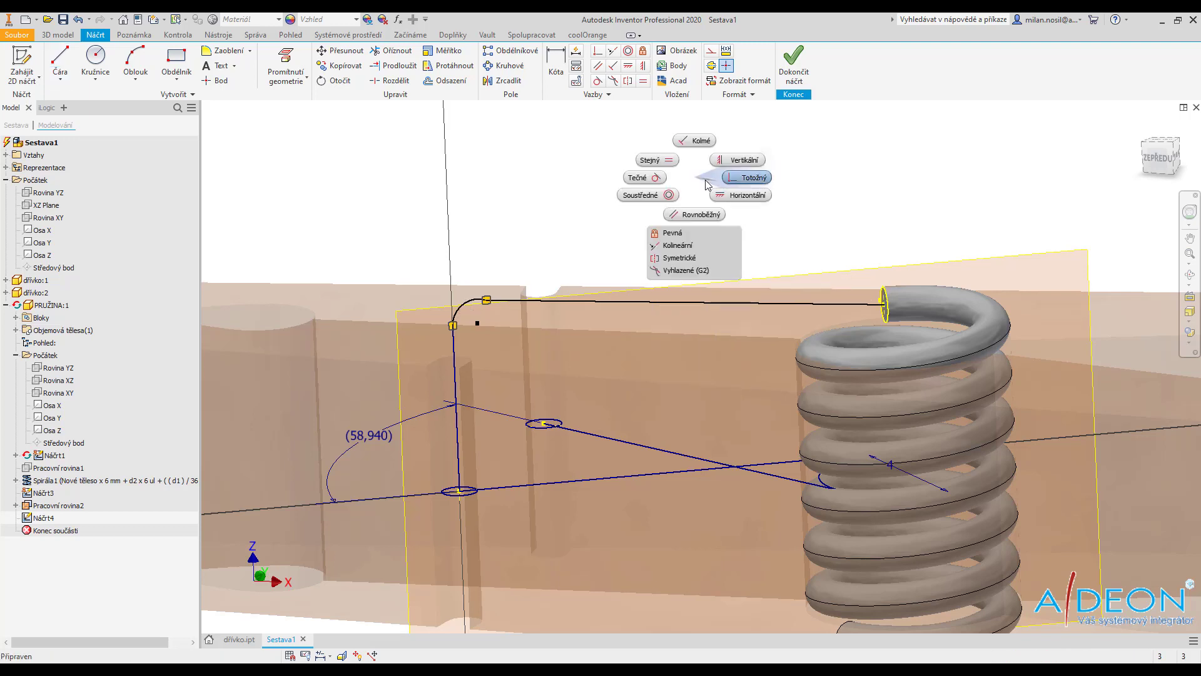
{"action": "left_click", "coordinate": [738, 194]}
{"action": "right_click", "coordinate": [538, 355]}
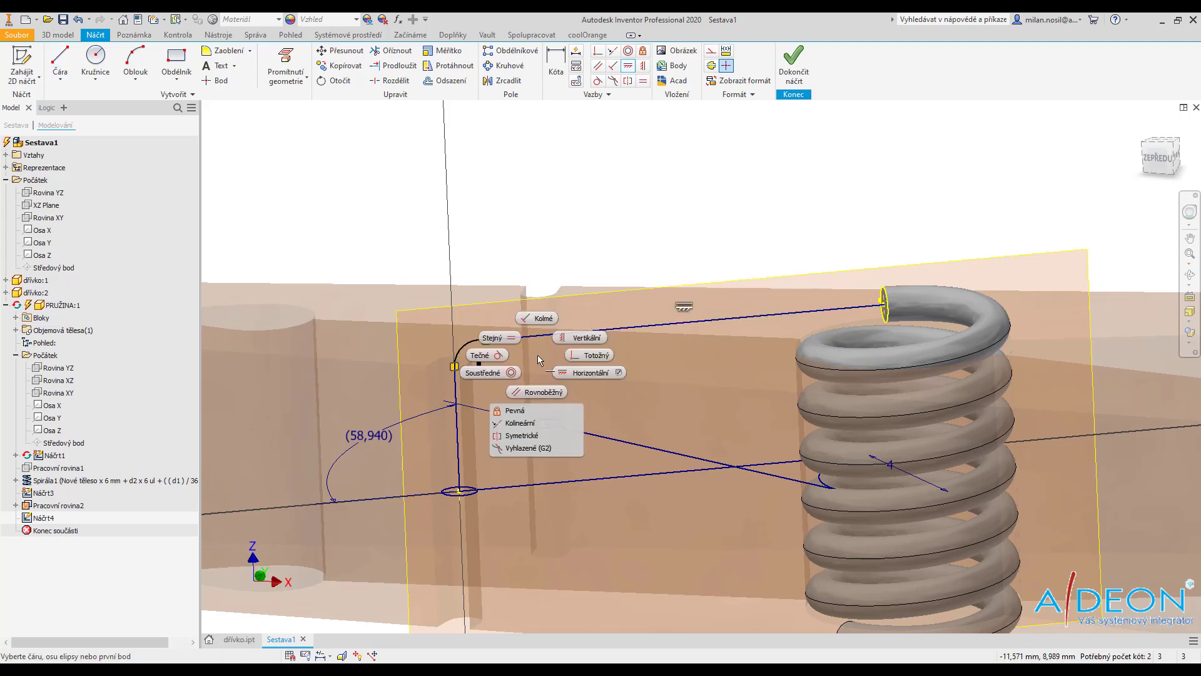
{"action": "left_click", "coordinate": [501, 345]}
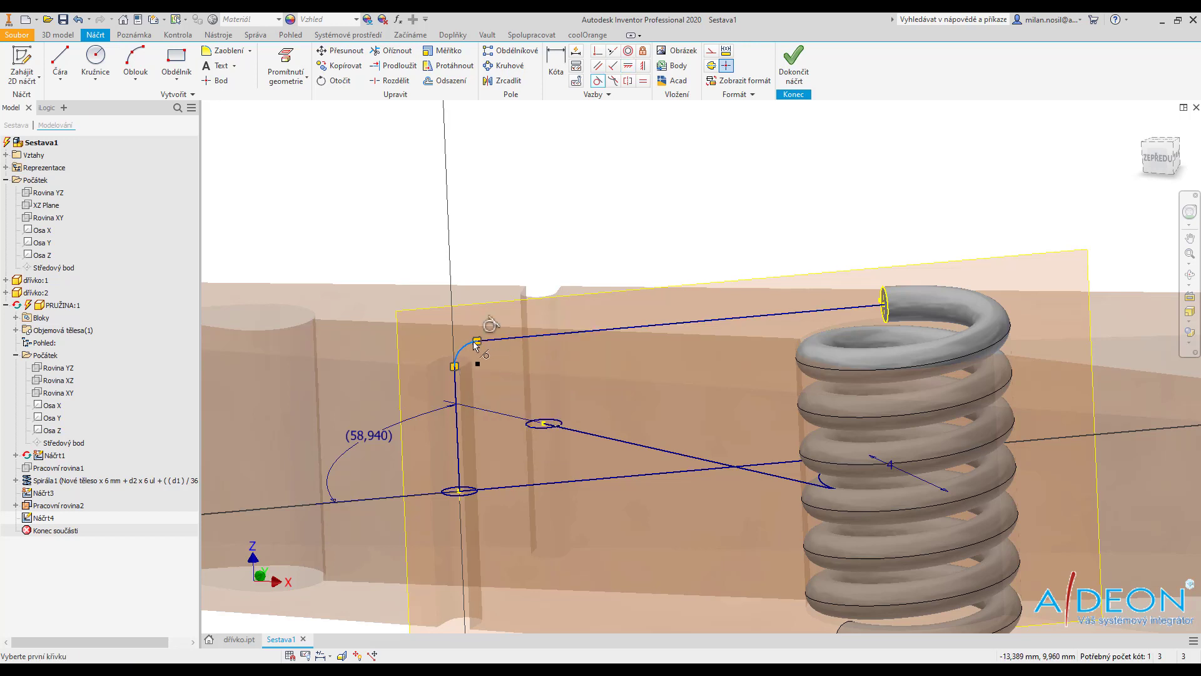
Dimension the leg path's arc to a 0,4 radius
{"action": "right_click", "coordinate": [535, 363]}
{"action": "left_click", "coordinate": [521, 361]}
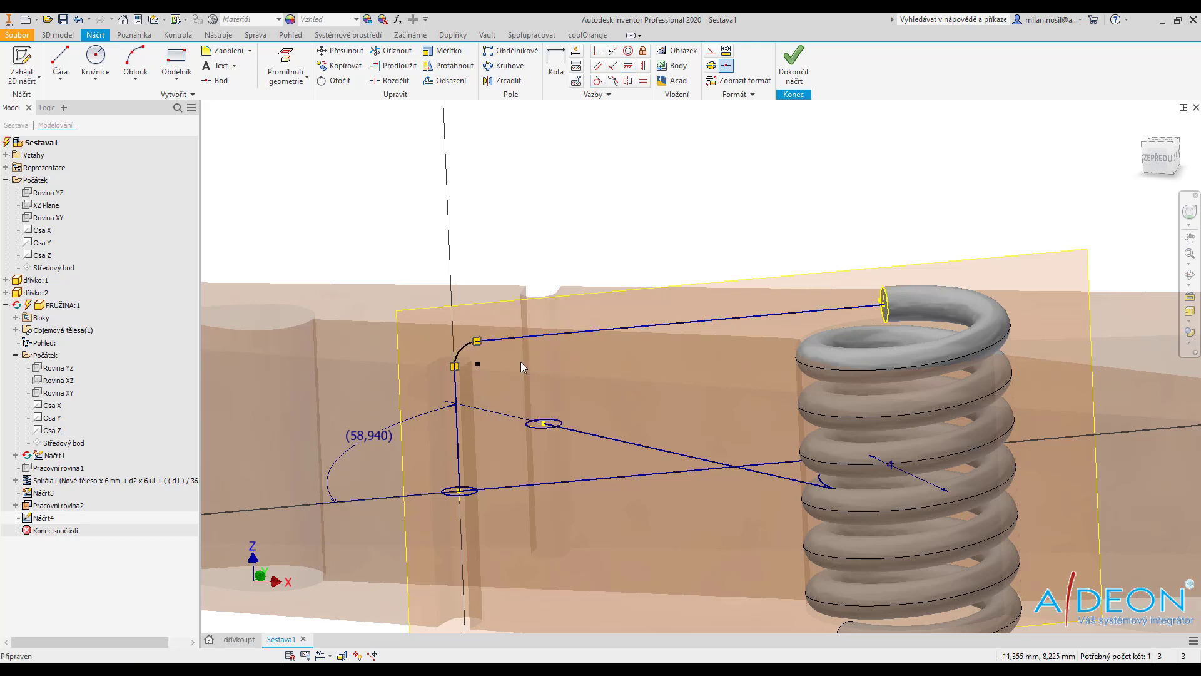
{"action": "left_click", "coordinate": [464, 349]}
{"action": "left_click", "coordinate": [422, 319]}
{"action": "type", "text": "0,4"}
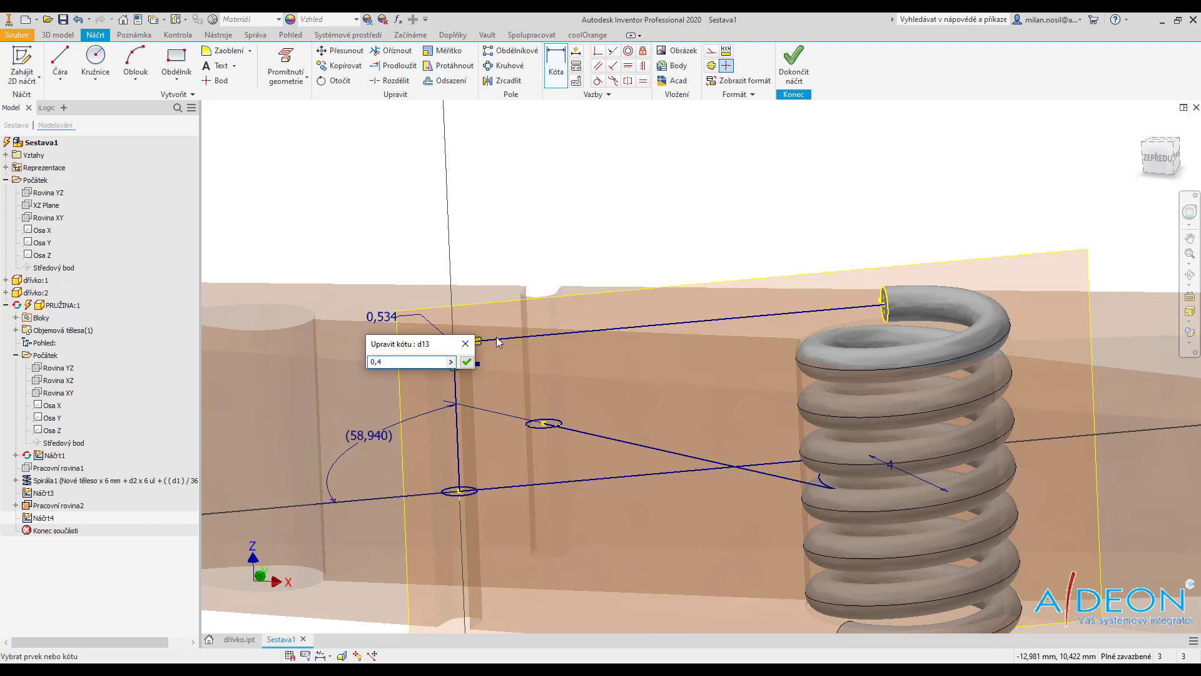
{"action": "key", "text": "Return"}
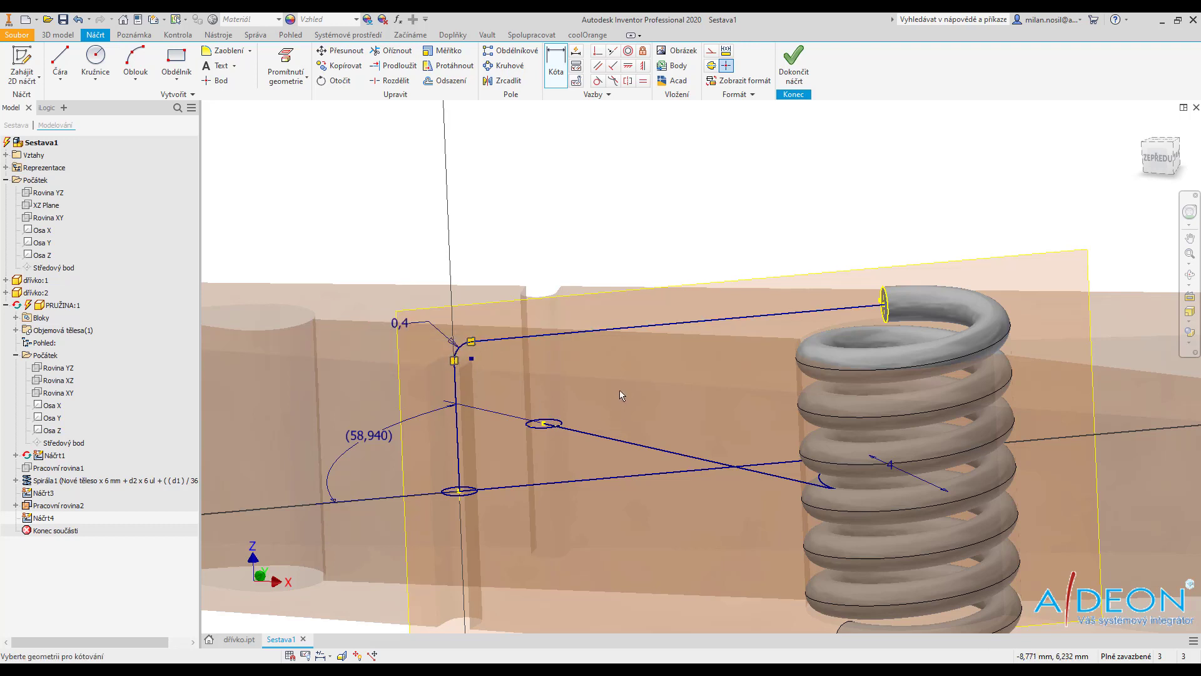
{"action": "key", "text": "Escape"}
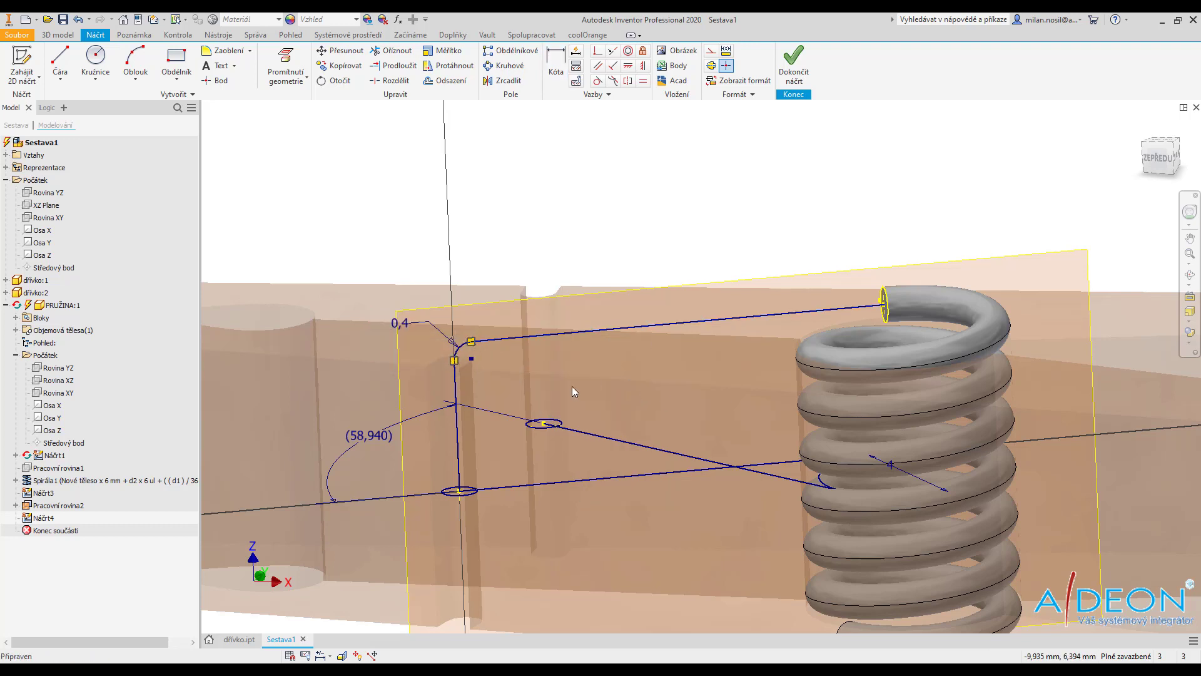
Add a length dimension to the vertical leg line
{"action": "scroll", "coordinate": [465, 481], "scroll_direction": "down", "scroll_amount": 3}
{"action": "scroll", "coordinate": [465, 482], "scroll_direction": "up", "scroll_amount": 4}
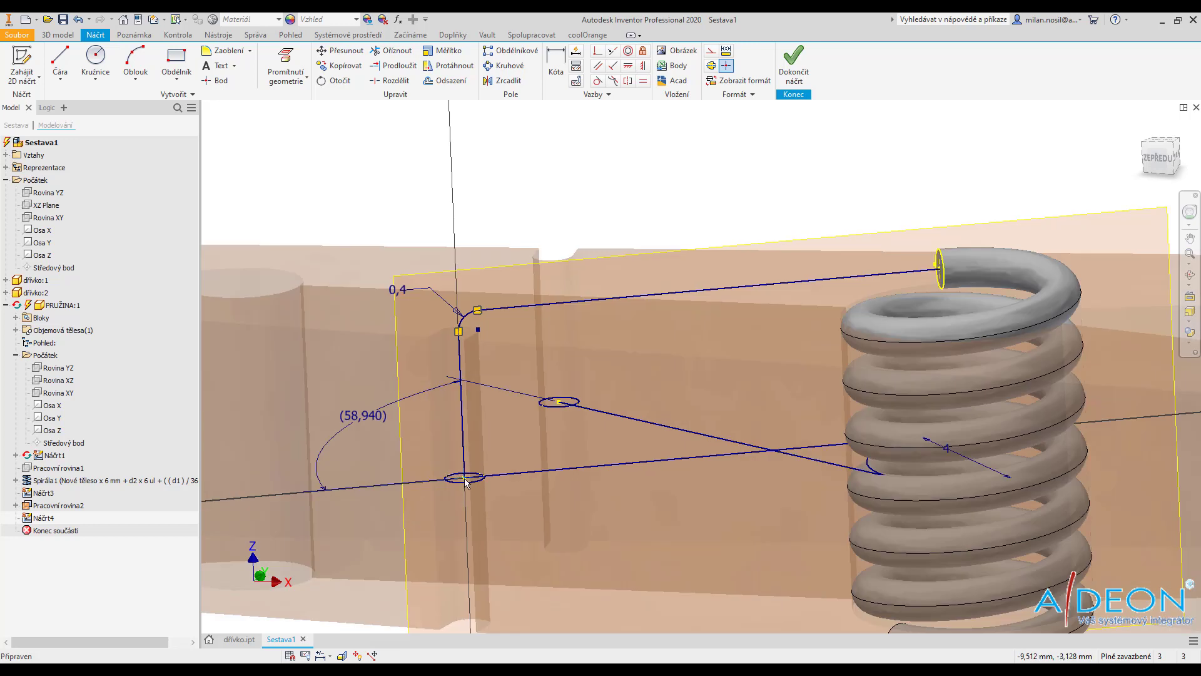
{"action": "right_click", "coordinate": [465, 481]}
{"action": "left_click", "coordinate": [466, 438]}
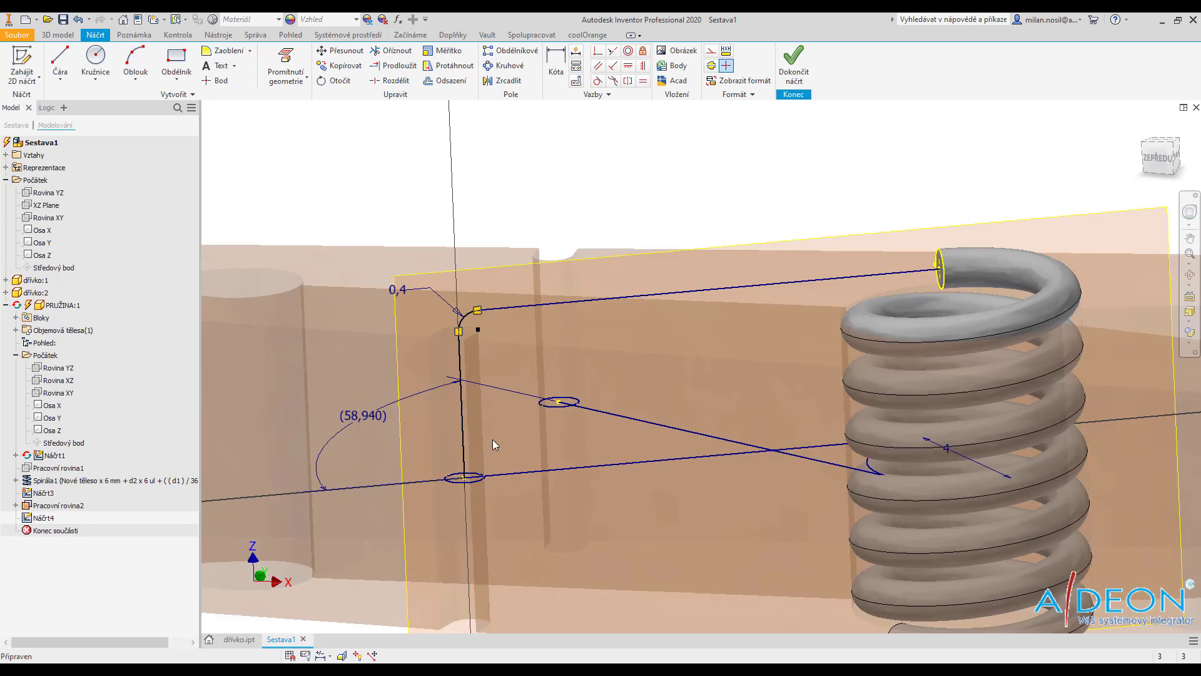
{"action": "left_click", "coordinate": [462, 423]}
{"action": "left_click", "coordinate": [423, 419]}
{"action": "type", "text": "6+"}
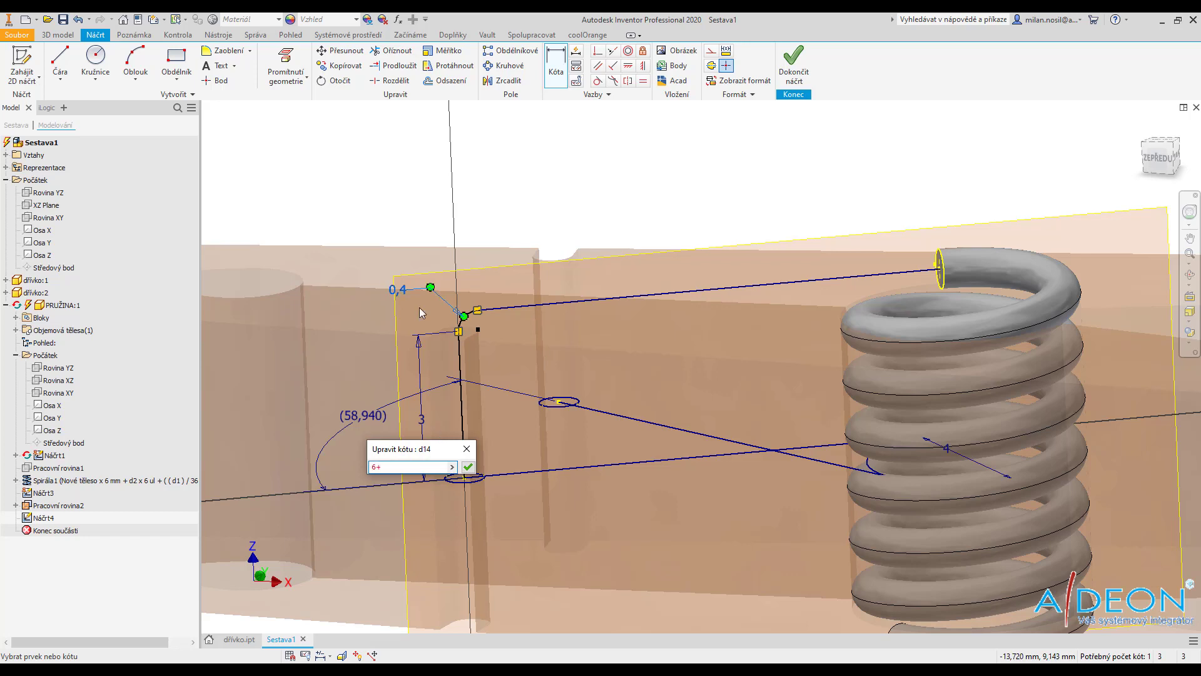
Set the vertical leg length to fx:6,4 by referencing the 0,4 dimension
{"action": "left_click", "coordinate": [399, 289]}
{"action": "left_click", "coordinate": [468, 467]}
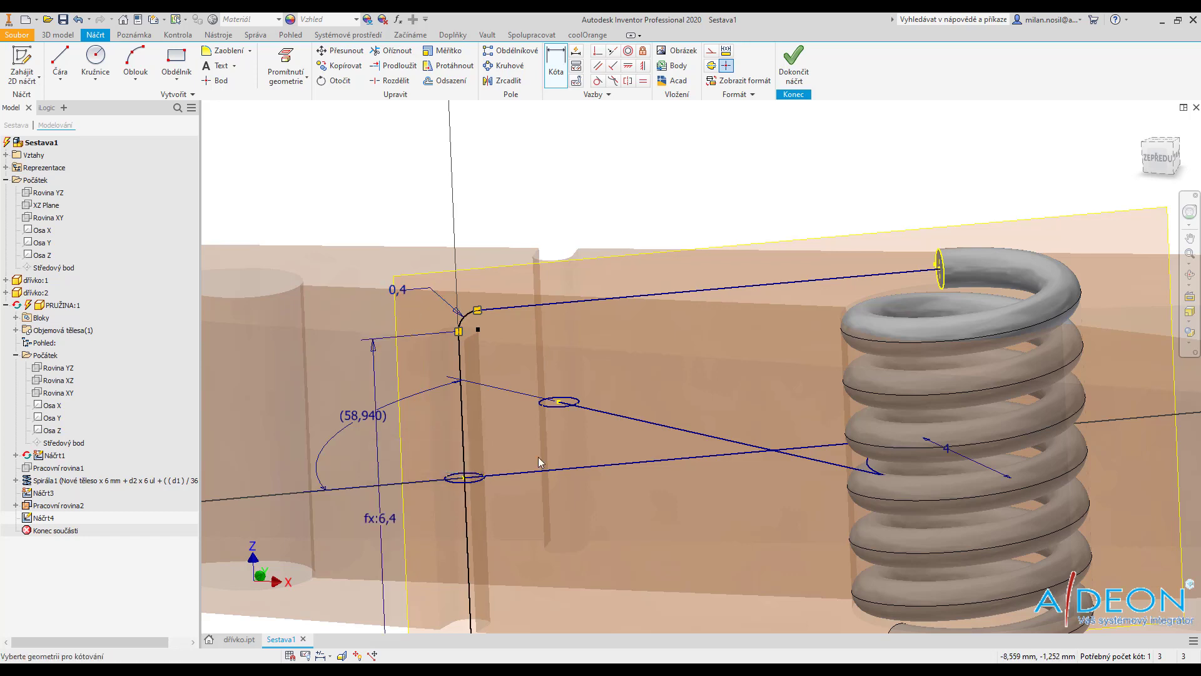
{"action": "scroll", "coordinate": [482, 234], "scroll_direction": "down", "scroll_amount": 2}
{"action": "scroll", "coordinate": [482, 234], "scroll_direction": "up", "scroll_amount": 2}
{"action": "scroll", "coordinate": [552, 321], "scroll_direction": "up", "scroll_amount": 2}
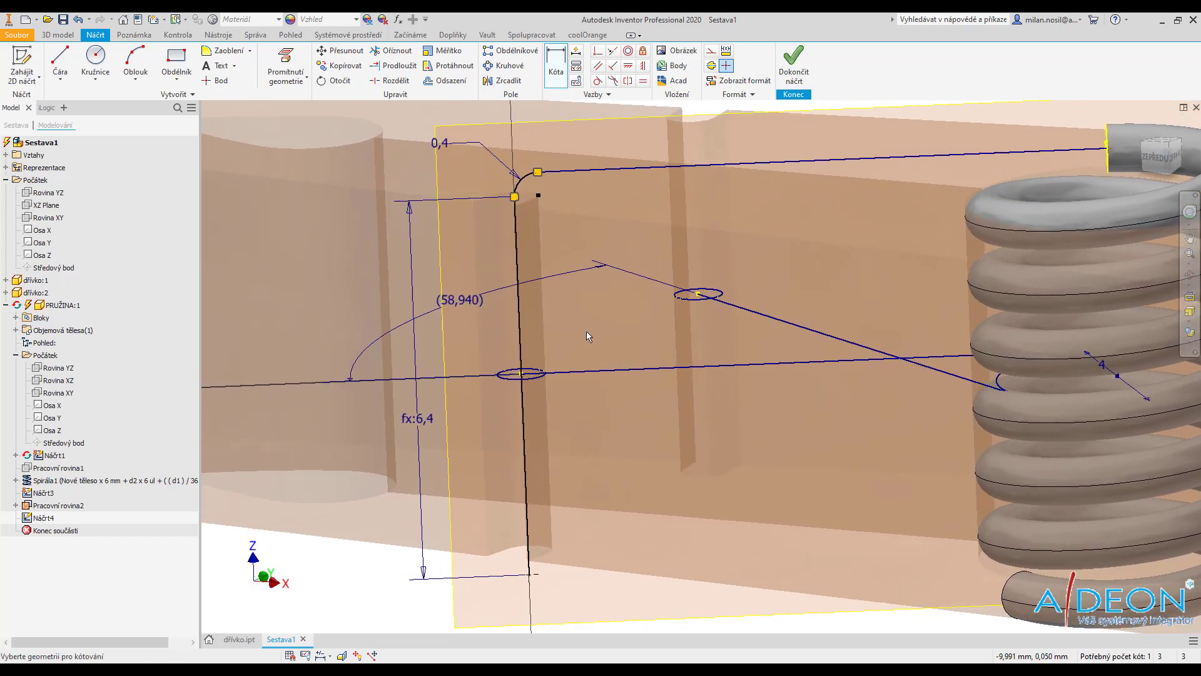
{"action": "key", "text": "Escape"}
Shift the vertical leg line left and project the ellipse centre into the sketch
{"action": "left_click_drag", "start_coordinate": [519, 231], "coordinate": [475, 237]}
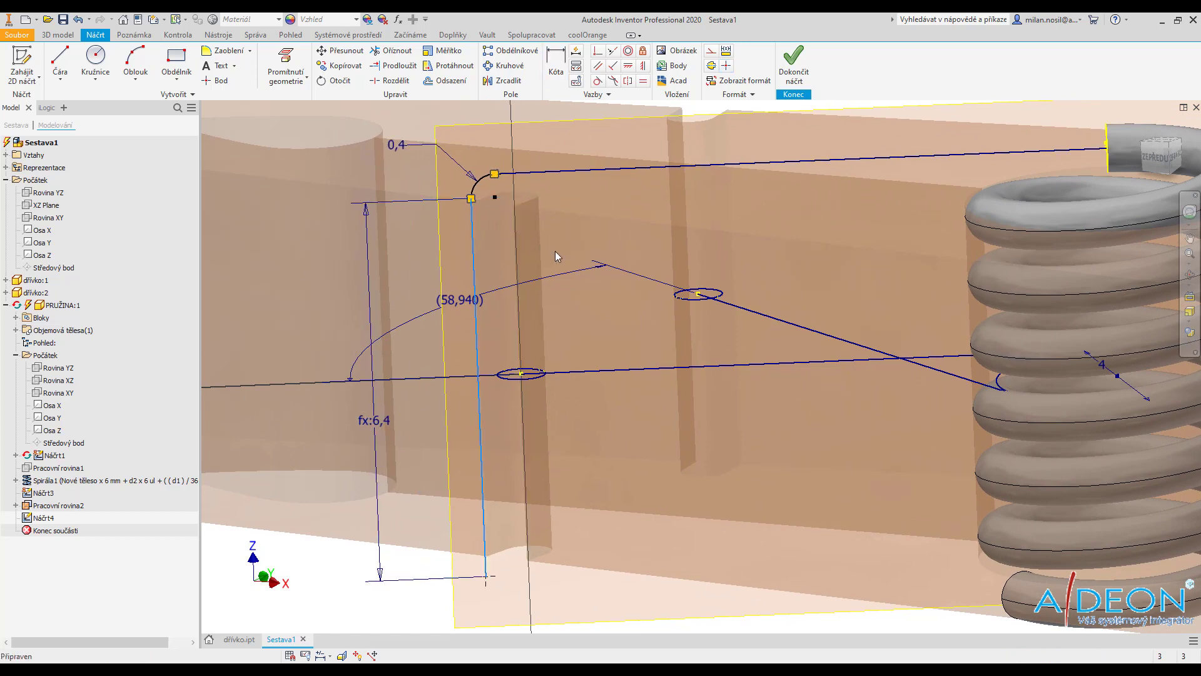
{"action": "scroll", "coordinate": [557, 256], "scroll_direction": "down", "scroll_amount": 2}
{"action": "left_click", "coordinate": [598, 50]}
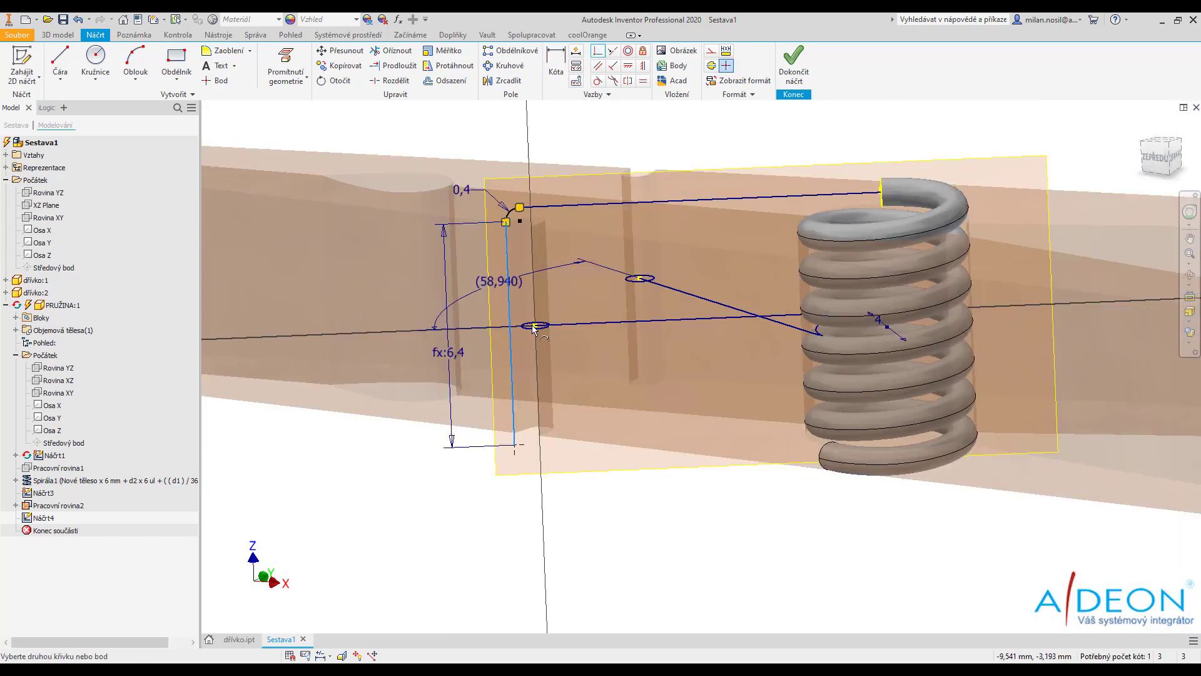
{"action": "scroll", "coordinate": [533, 330], "scroll_direction": "up", "scroll_amount": 2}
{"action": "key", "text": "p"}
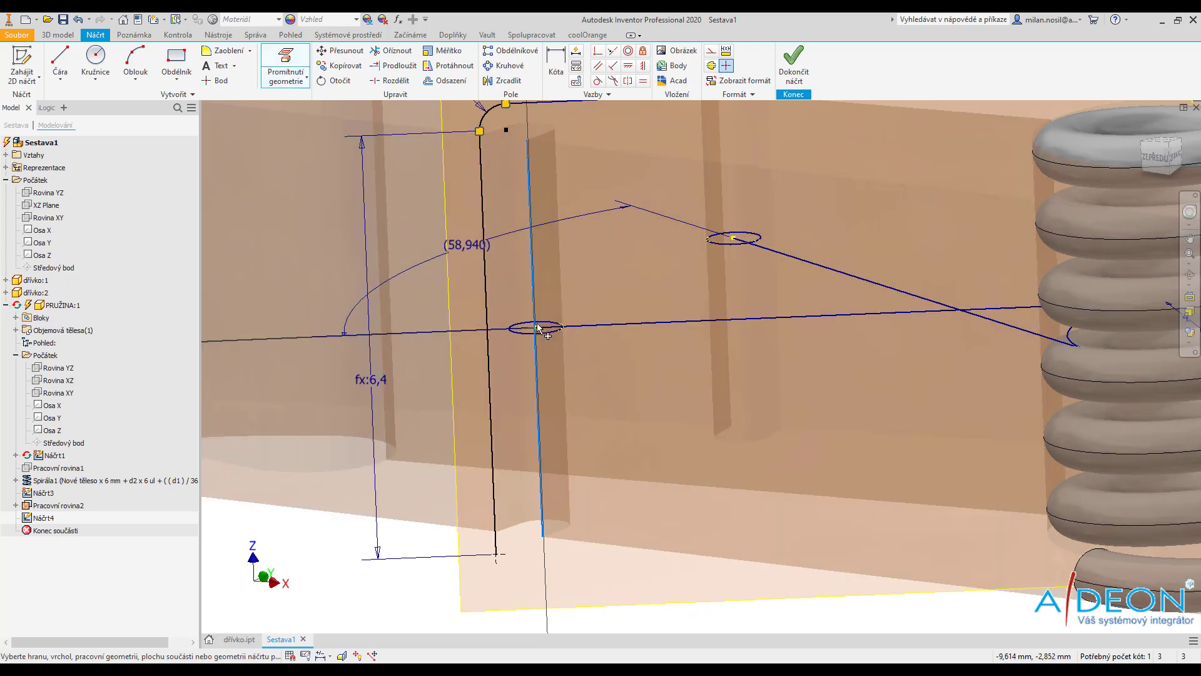
{"action": "middle_click_drag", "start_coordinate": [536, 326], "coordinate": [439, 329], "text": "shift"}
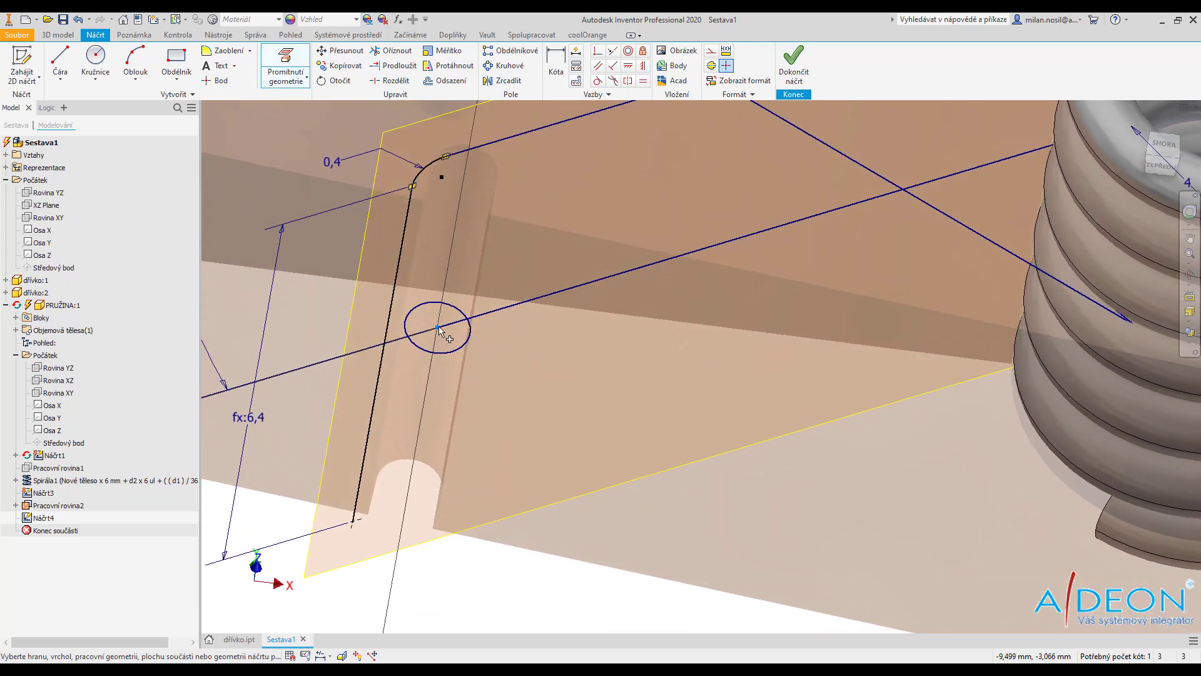
{"action": "key", "text": "Escape"}
Add a perpendicular constraint to the vertical leg and finish Náčrt4
{"action": "right_click", "coordinate": [561, 236]}
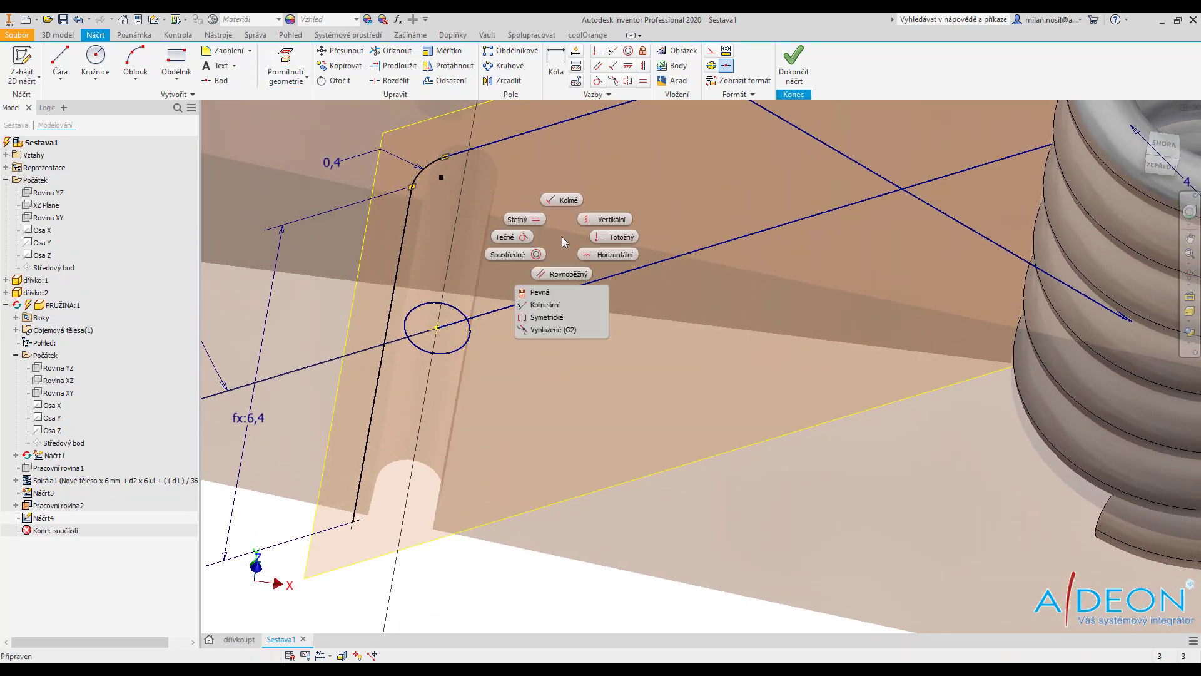
{"action": "left_click", "coordinate": [562, 199]}
{"action": "scroll", "coordinate": [508, 339], "scroll_direction": "down", "scroll_amount": 3}
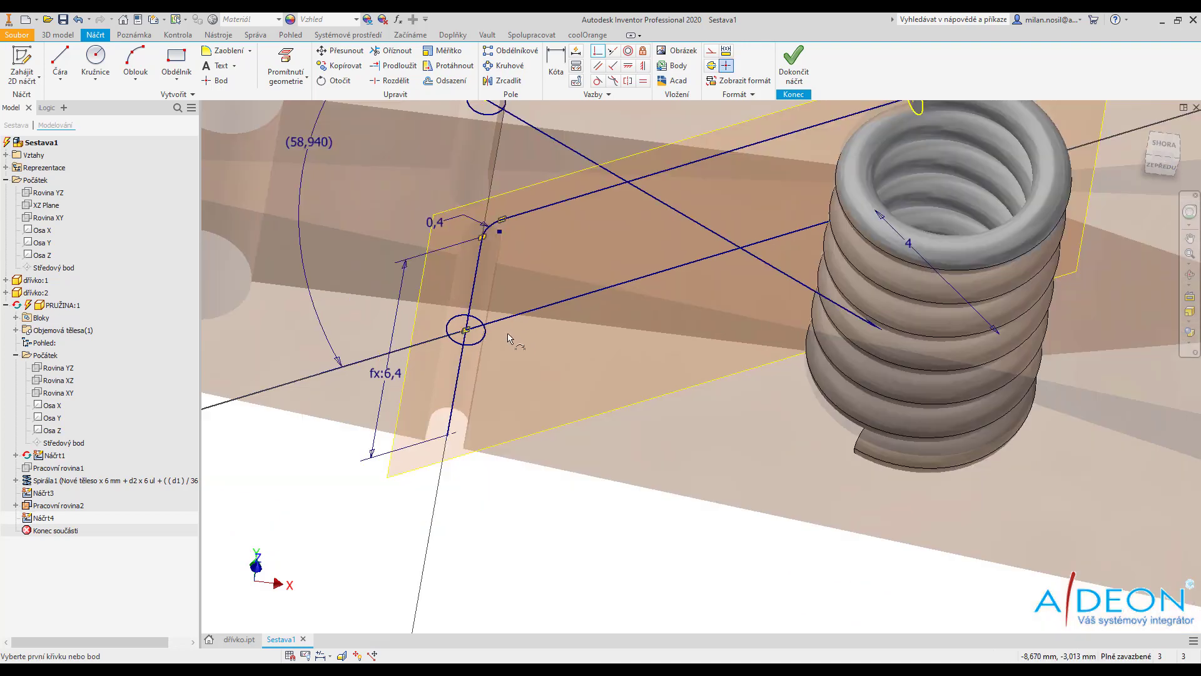
{"action": "key", "text": "Escape"}
{"action": "key", "text": "Page_Up"}
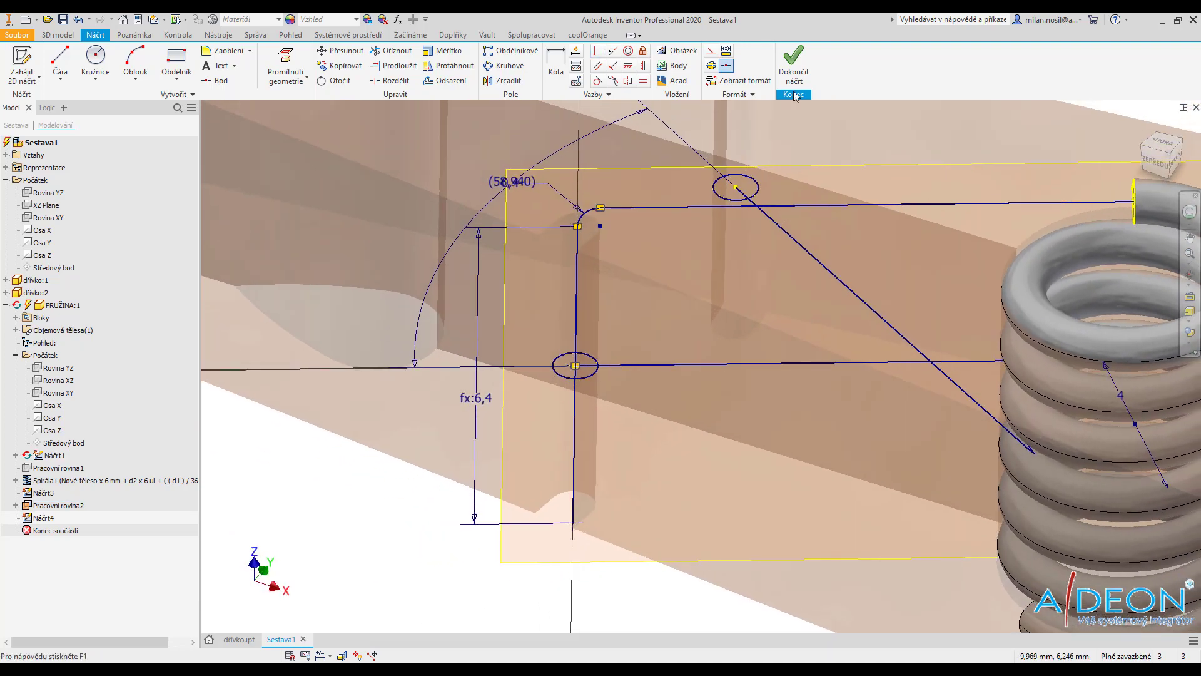
{"action": "left_click", "coordinate": [794, 69]}
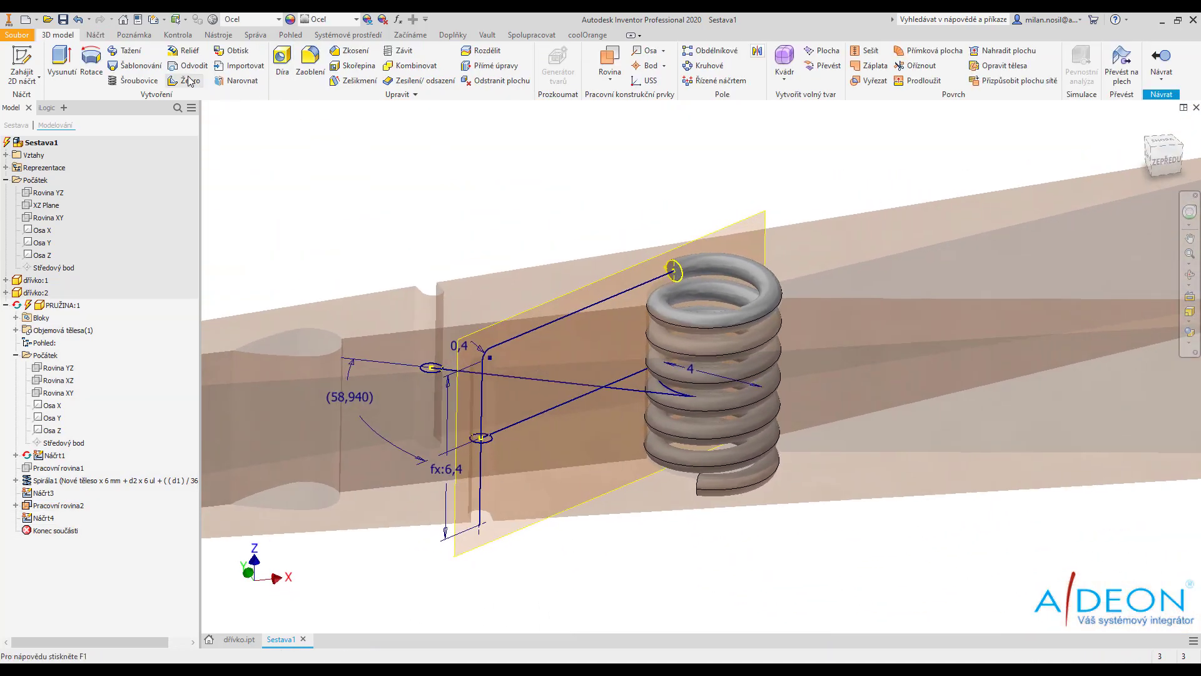
Sweep the wire circle along the Náčrt4 leg path as Tažení1
{"action": "left_click", "coordinate": [128, 50]}
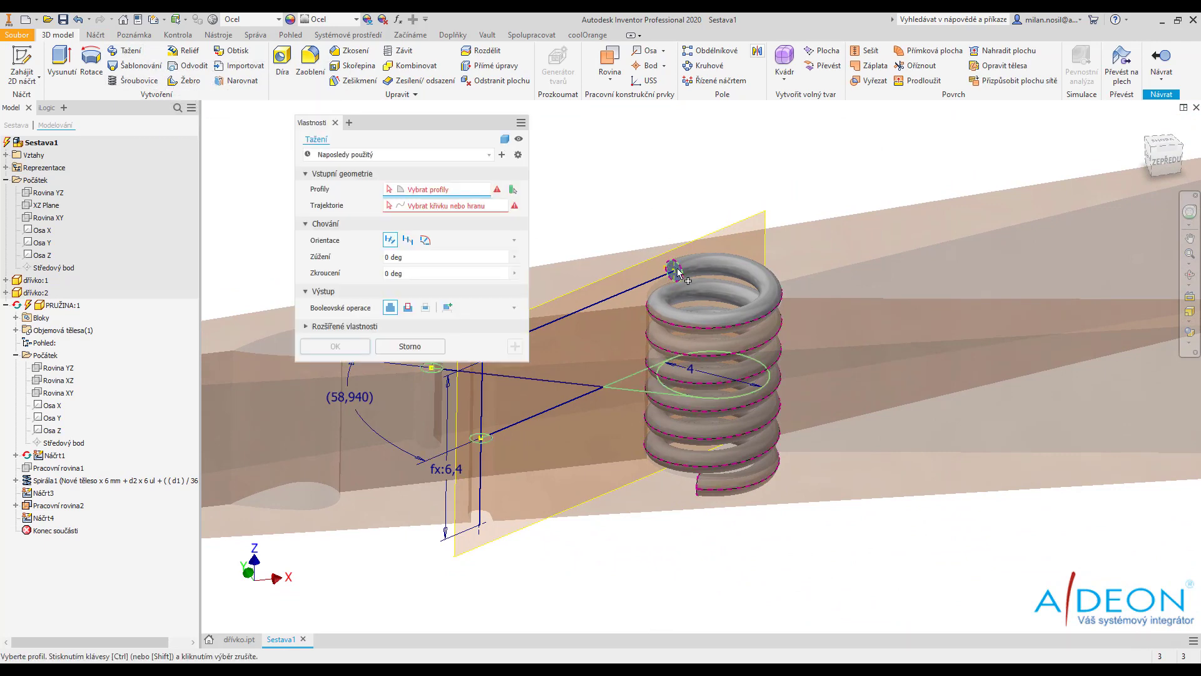
{"action": "scroll", "coordinate": [677, 273], "scroll_direction": "up", "scroll_amount": 2}
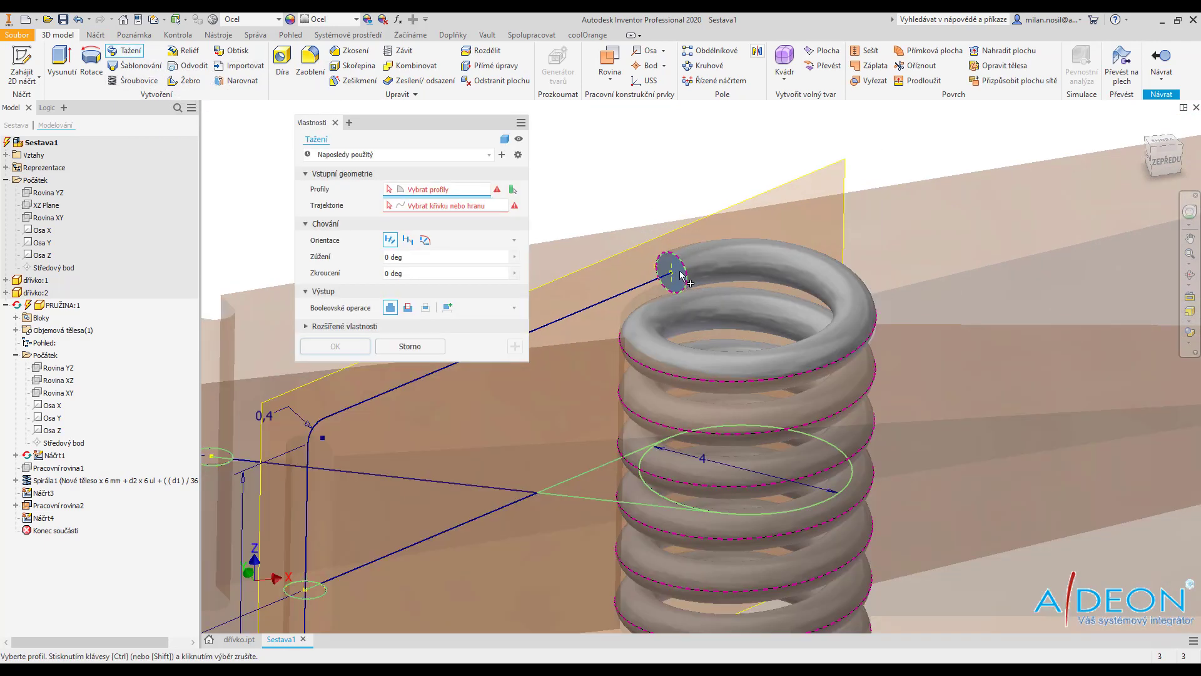
{"action": "left_click", "coordinate": [588, 309]}
{"action": "left_click", "coordinate": [356, 348]}
{"action": "key", "text": "F6"}
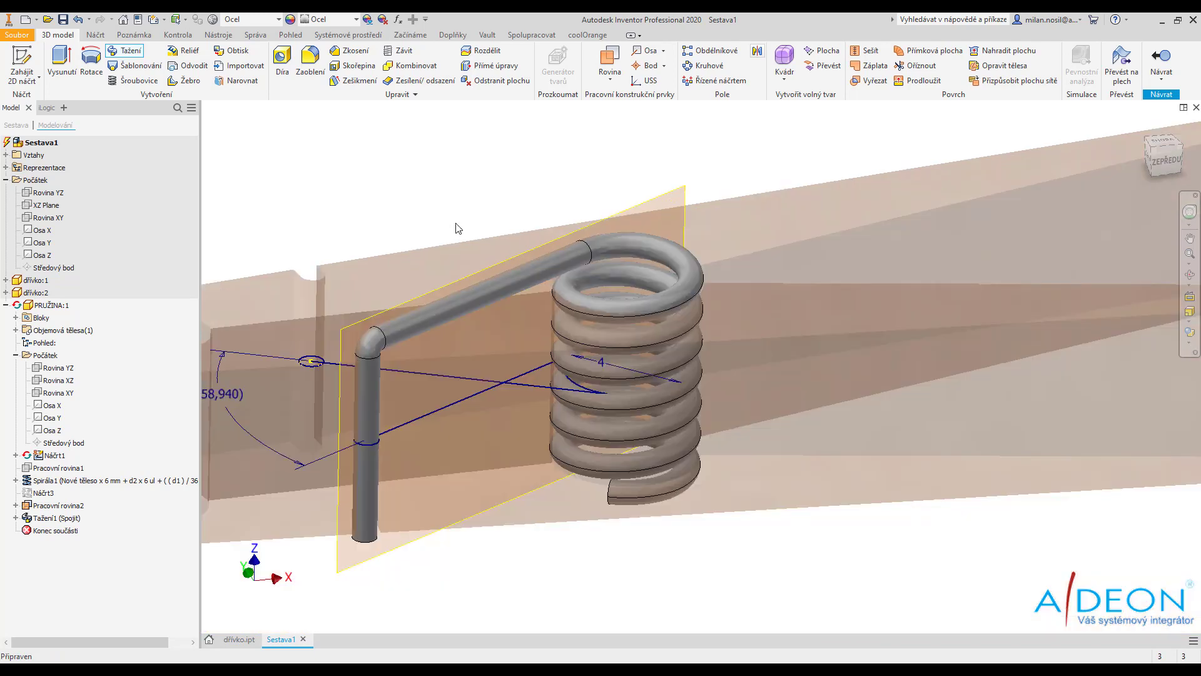
Return to the assembly and reopen PRUŽINA for in-place editing
{"action": "right_click", "coordinate": [604, 196]}
{"action": "left_click", "coordinate": [612, 233]}
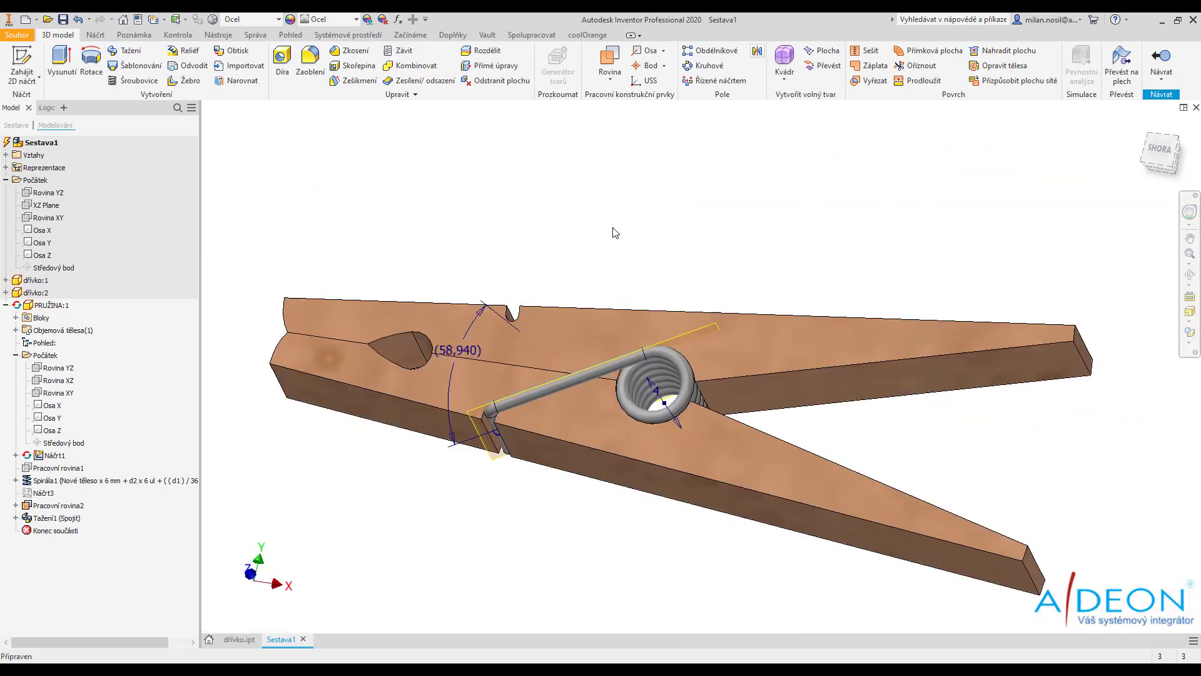
{"action": "key", "text": "F6"}
{"action": "double_click", "coordinate": [636, 378]}
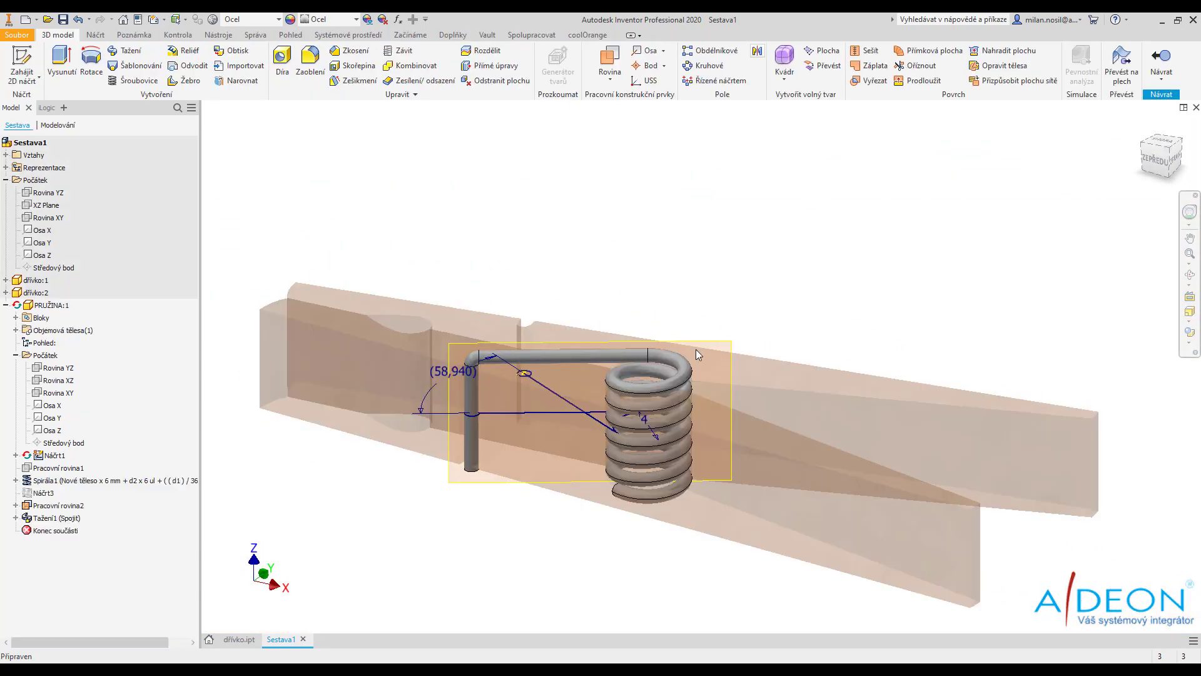
Hide the leg path sketch and orbit to the coil's other end face
{"action": "right_click", "coordinate": [696, 349]}
{"action": "left_click", "coordinate": [212, 412]}
{"action": "right_click", "coordinate": [45, 328]}
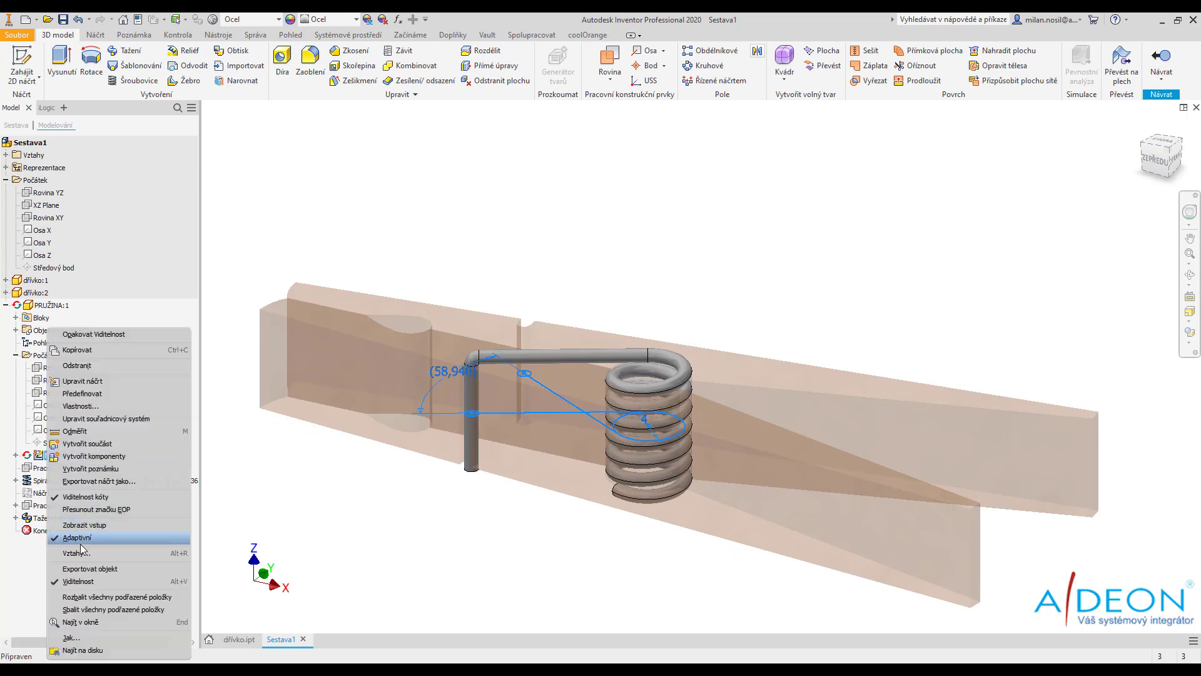
{"action": "left_click", "coordinate": [106, 586]}
{"action": "scroll", "coordinate": [666, 397], "scroll_direction": "down", "scroll_amount": 3}
{"action": "middle_click_drag", "start_coordinate": [686, 350], "coordinate": [591, 249], "text": "shift"}
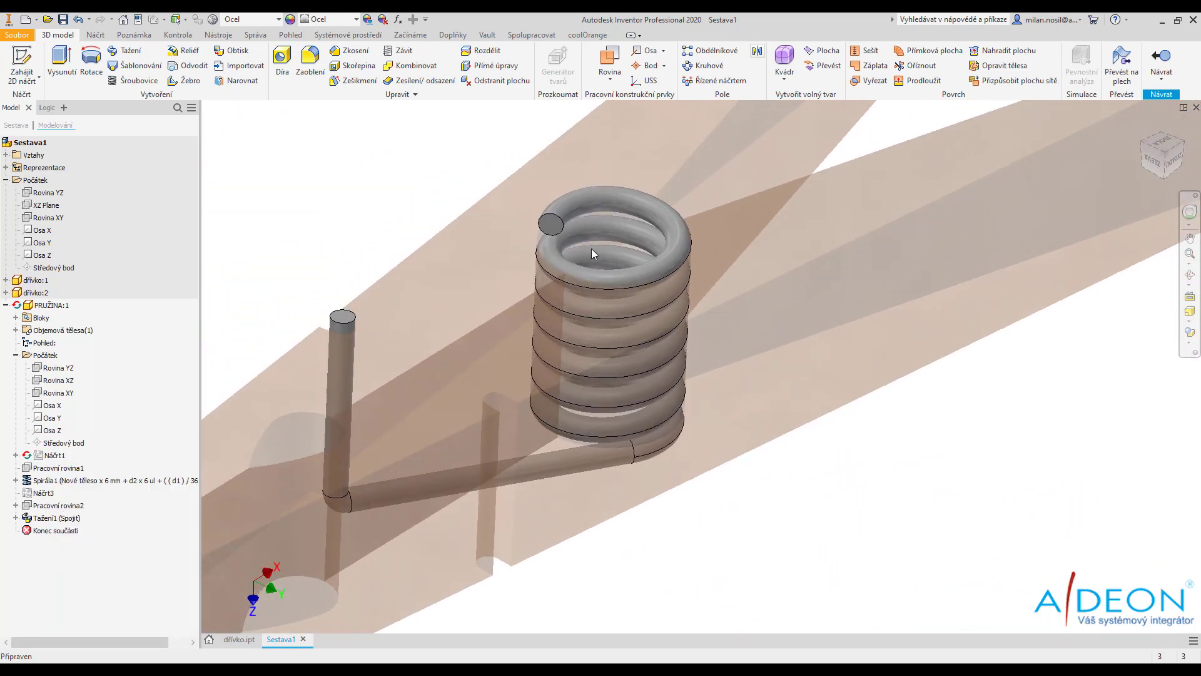
Sketch a 0,8 circle centred on the projected coil-end edge and finish Náčrt5
{"action": "key", "text": "s"}
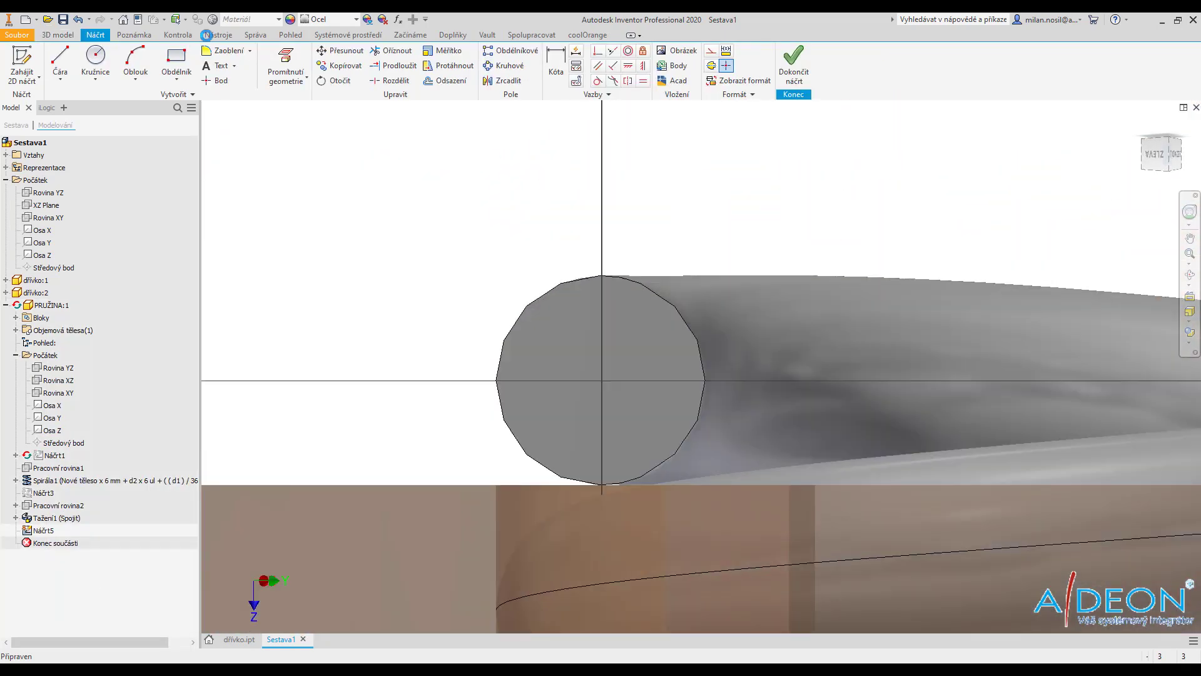
{"action": "key", "text": "p"}
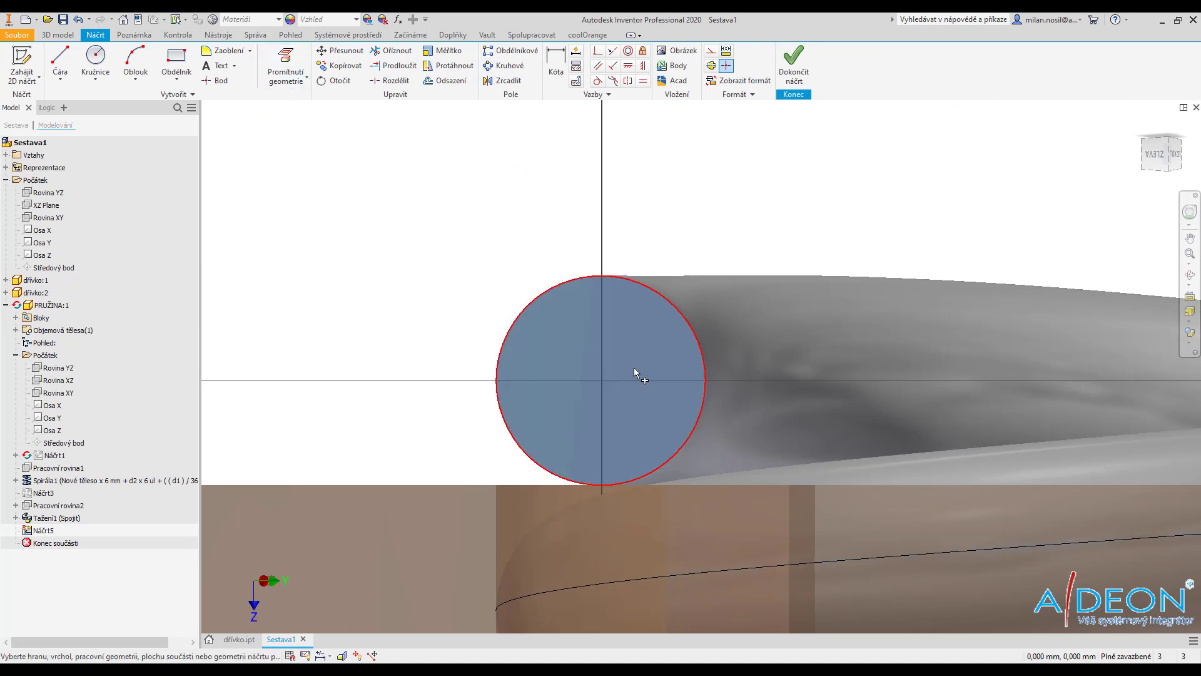
{"action": "left_click", "coordinate": [633, 366]}
{"action": "scroll", "coordinate": [431, 281], "scroll_direction": "up", "scroll_amount": 2}
{"action": "right_click", "coordinate": [427, 279]}
{"action": "left_click", "coordinate": [490, 260]}
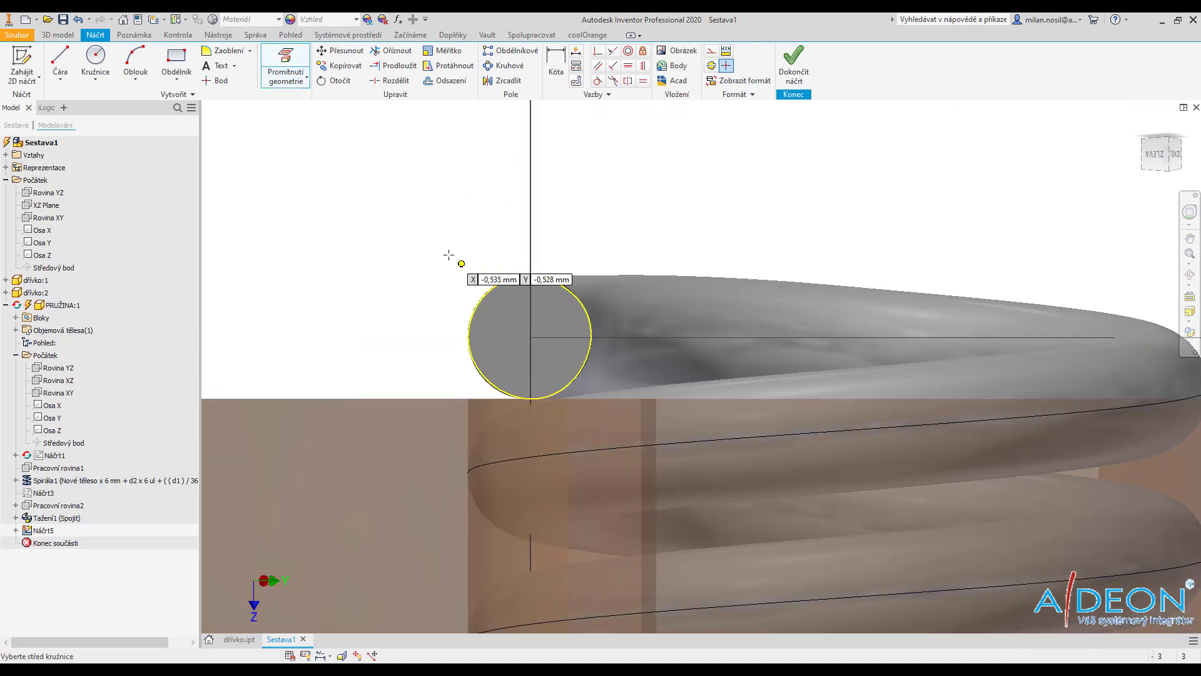
{"action": "left_click", "coordinate": [531, 338]}
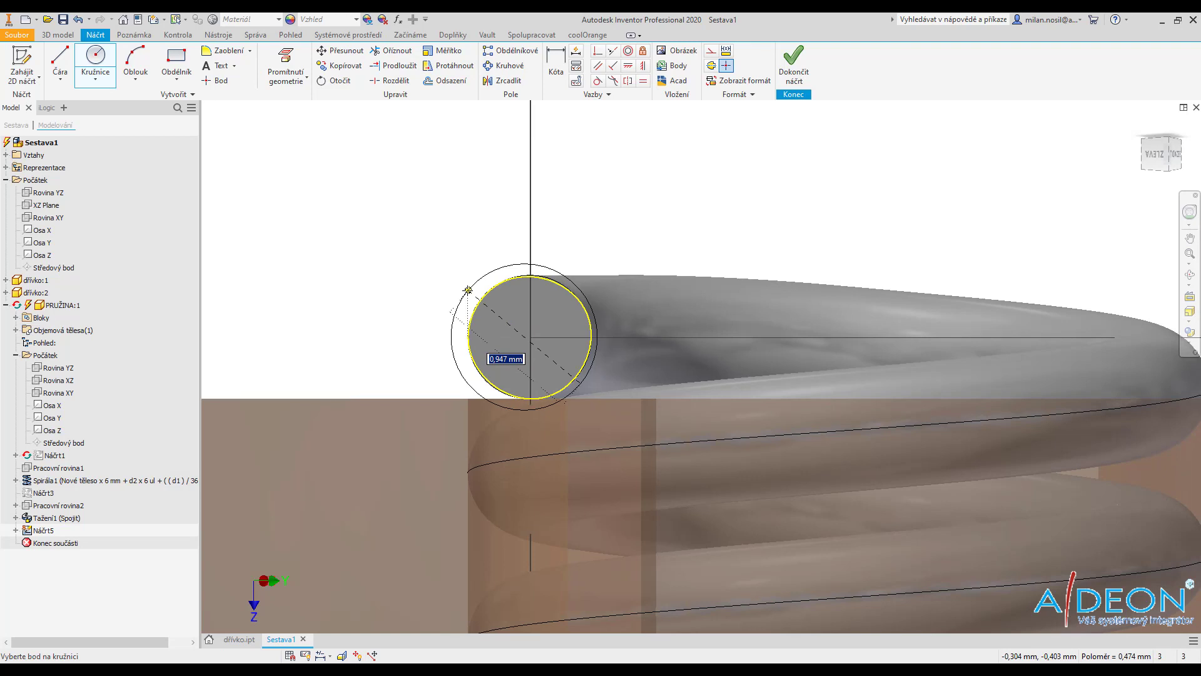
{"action": "type", "text": "0,8"}
{"action": "key", "text": "Return"}
{"action": "key", "text": "Escape"}
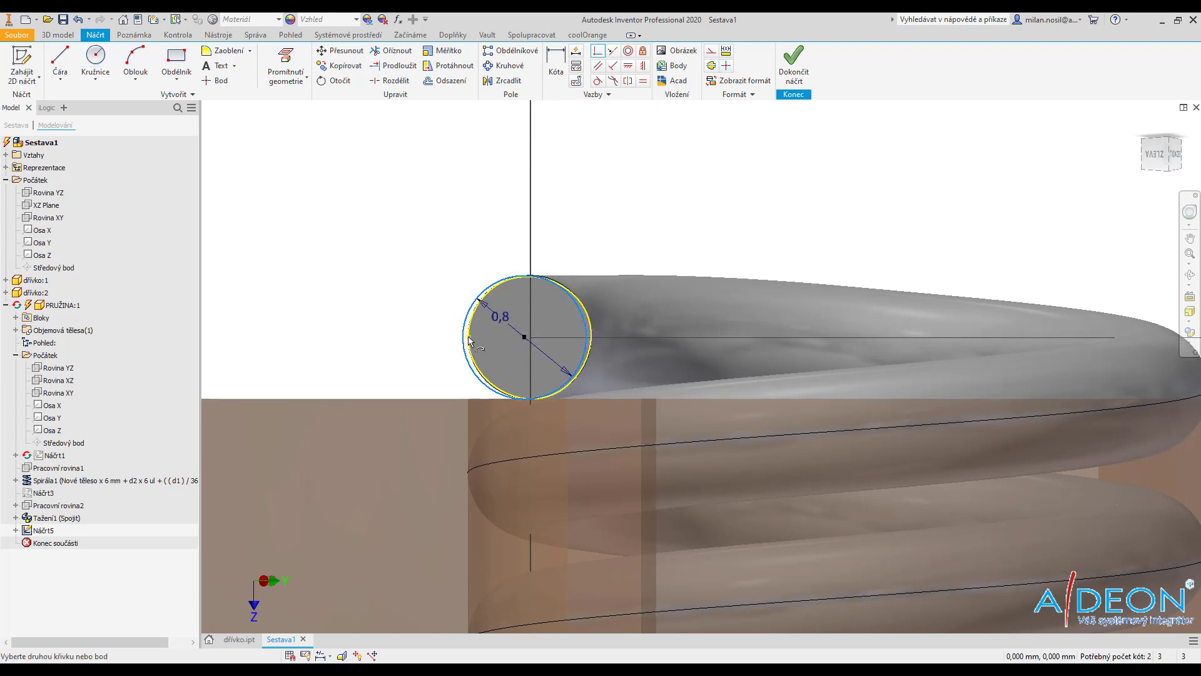
{"action": "right_click", "coordinate": [416, 222]}
{"action": "key", "text": "Escape"}
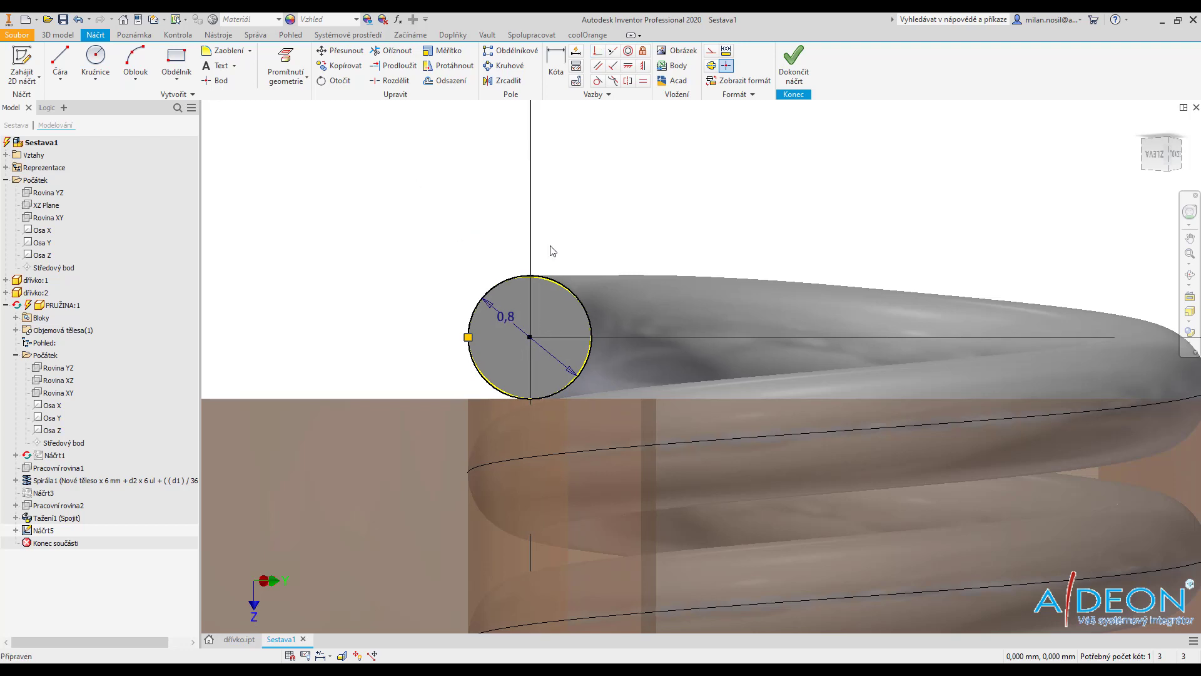
{"action": "right_click", "coordinate": [487, 219]}
{"action": "left_click", "coordinate": [501, 254]}
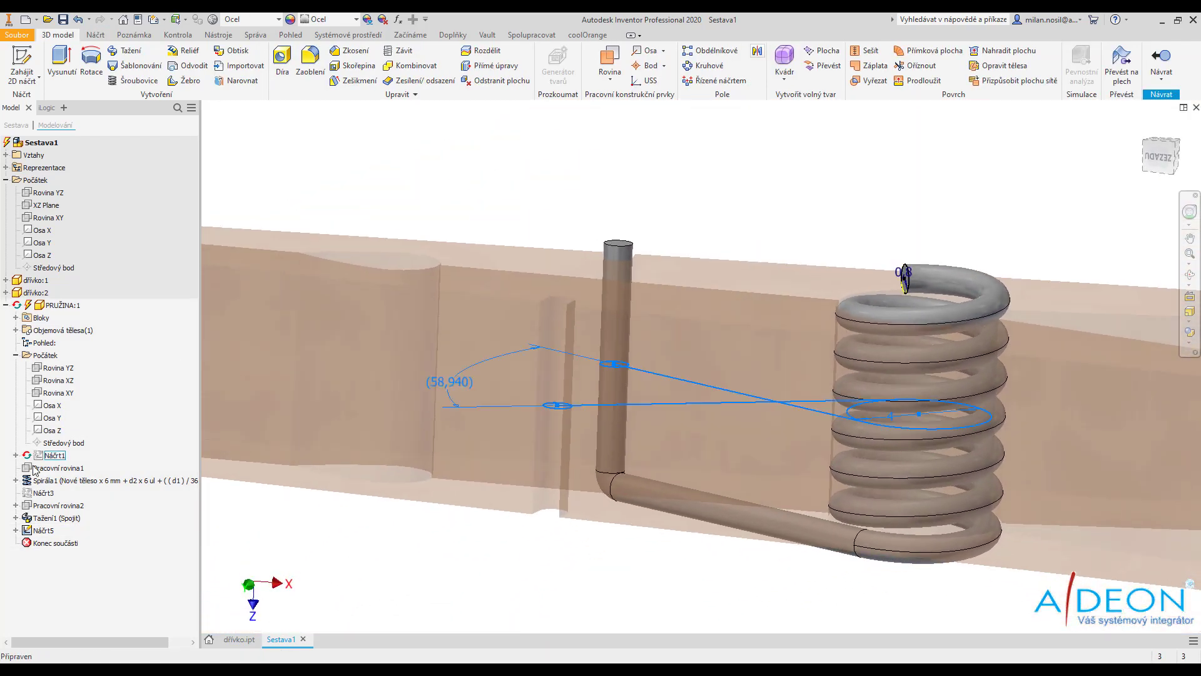
Create a work plane at 90° from Rovina XY and start a sketch on it
{"action": "right_click", "coordinate": [43, 530]}
{"action": "left_click", "coordinate": [73, 621]}
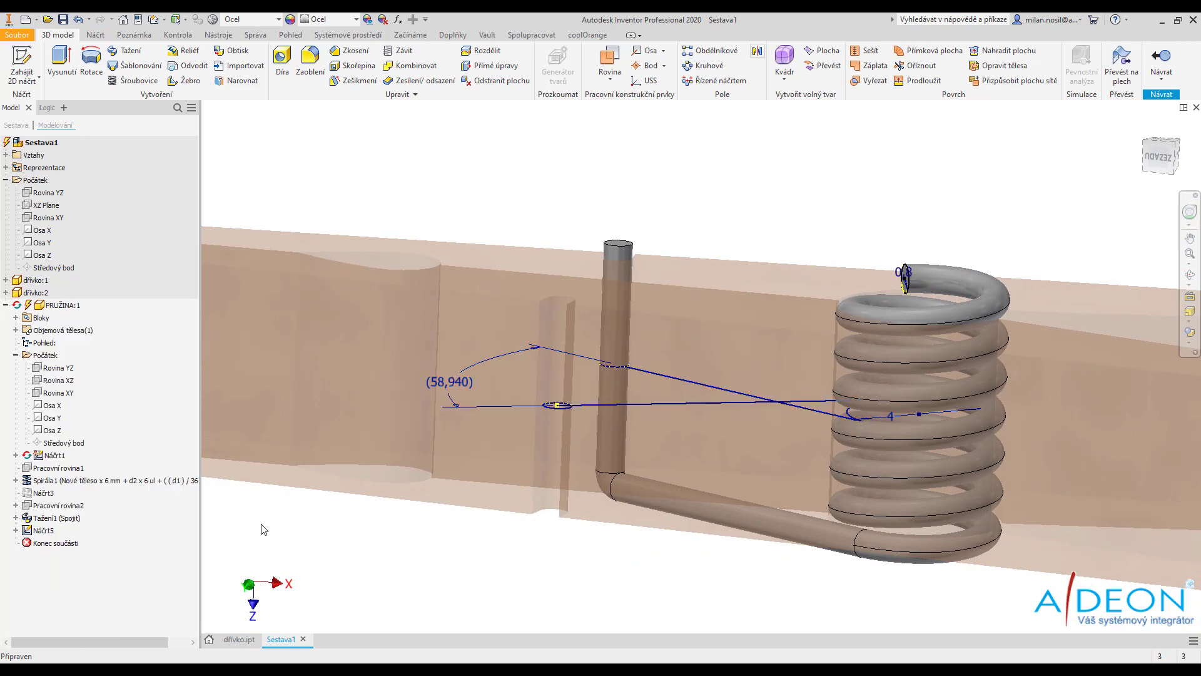
{"action": "left_click", "coordinate": [610, 59]}
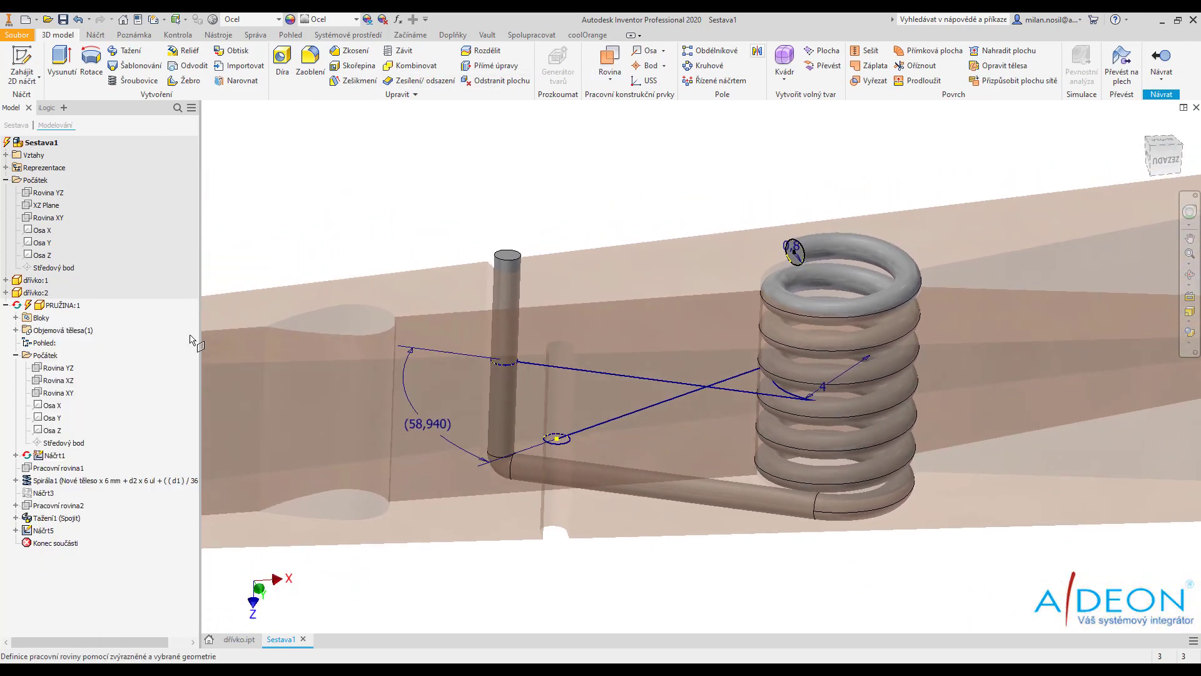
{"action": "left_click", "coordinate": [71, 396]}
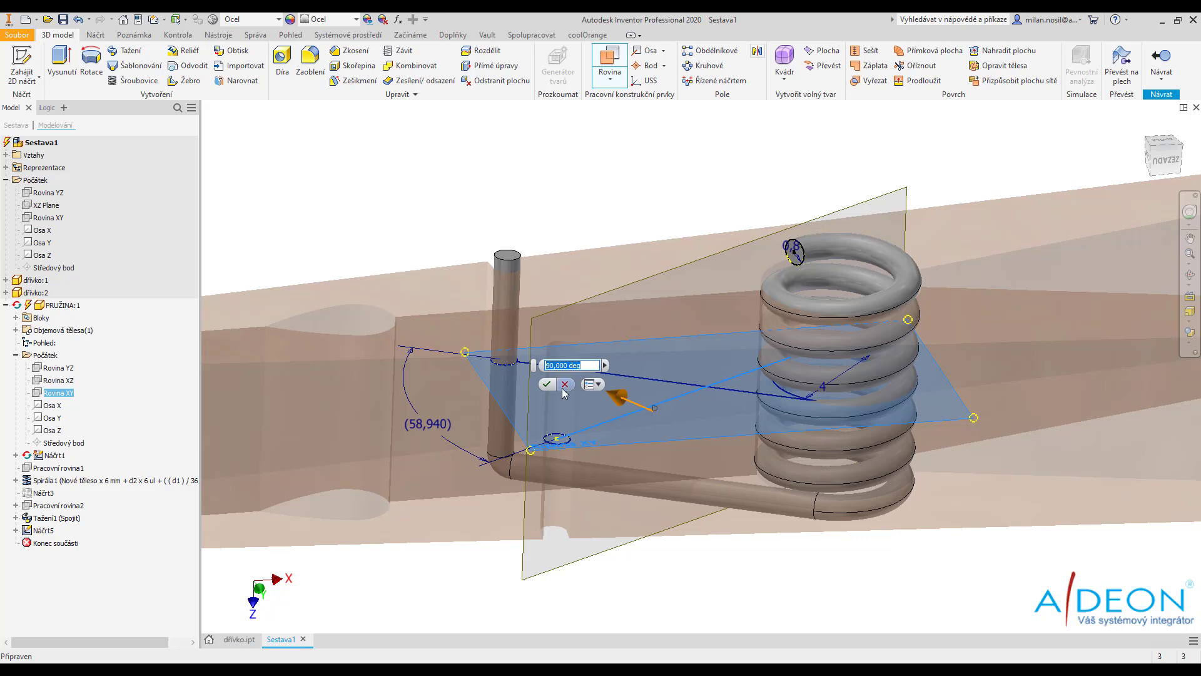
{"action": "key", "text": "Return"}
{"action": "key", "text": "s"}
{"action": "left_click", "coordinate": [763, 247]}
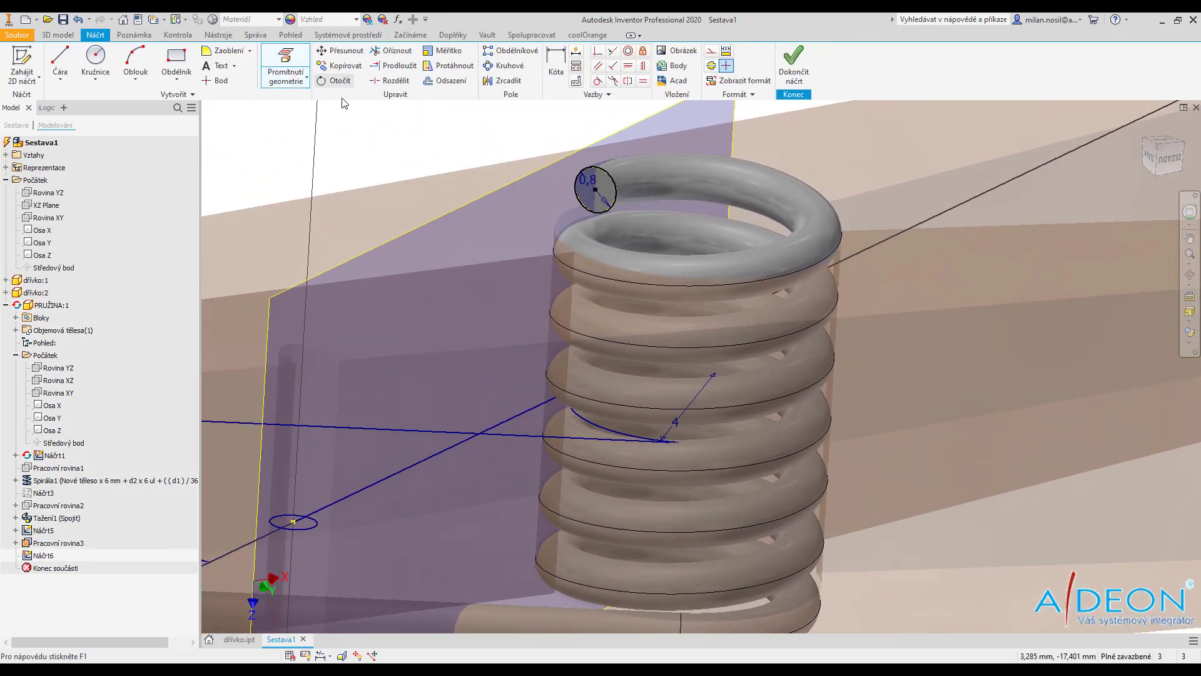
Project the coil geometry and draw a line with a tangent arc bending down the pin
{"action": "left_click", "coordinate": [286, 63]}
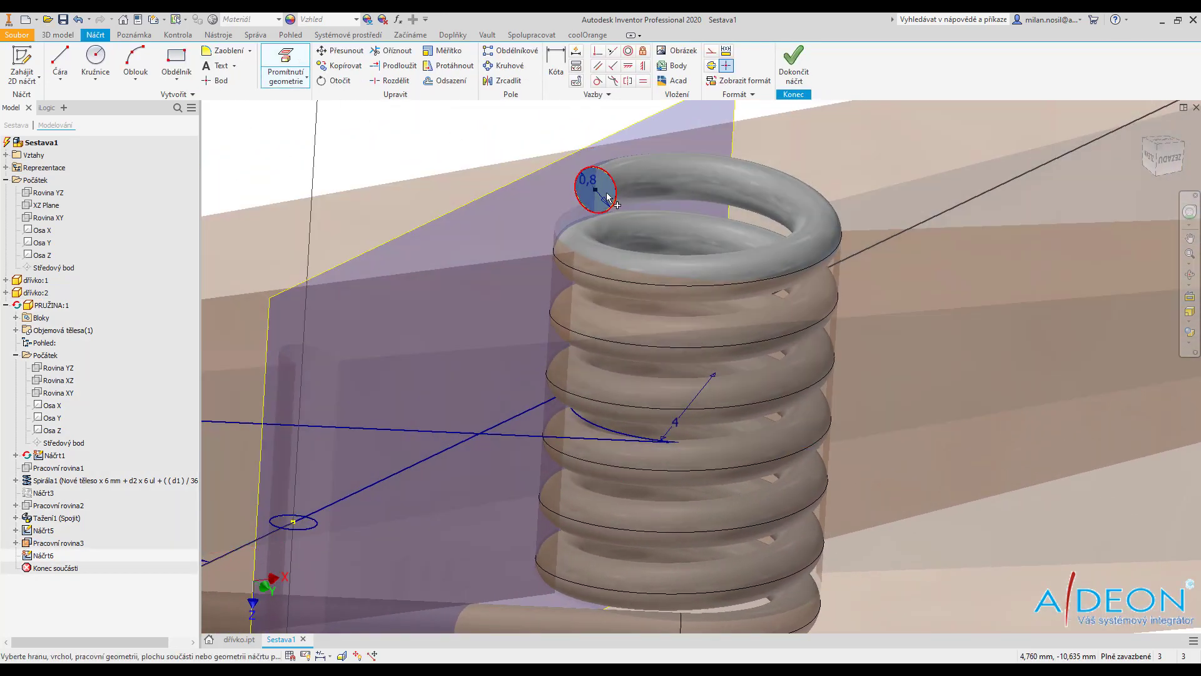
{"action": "key", "text": "F5"}
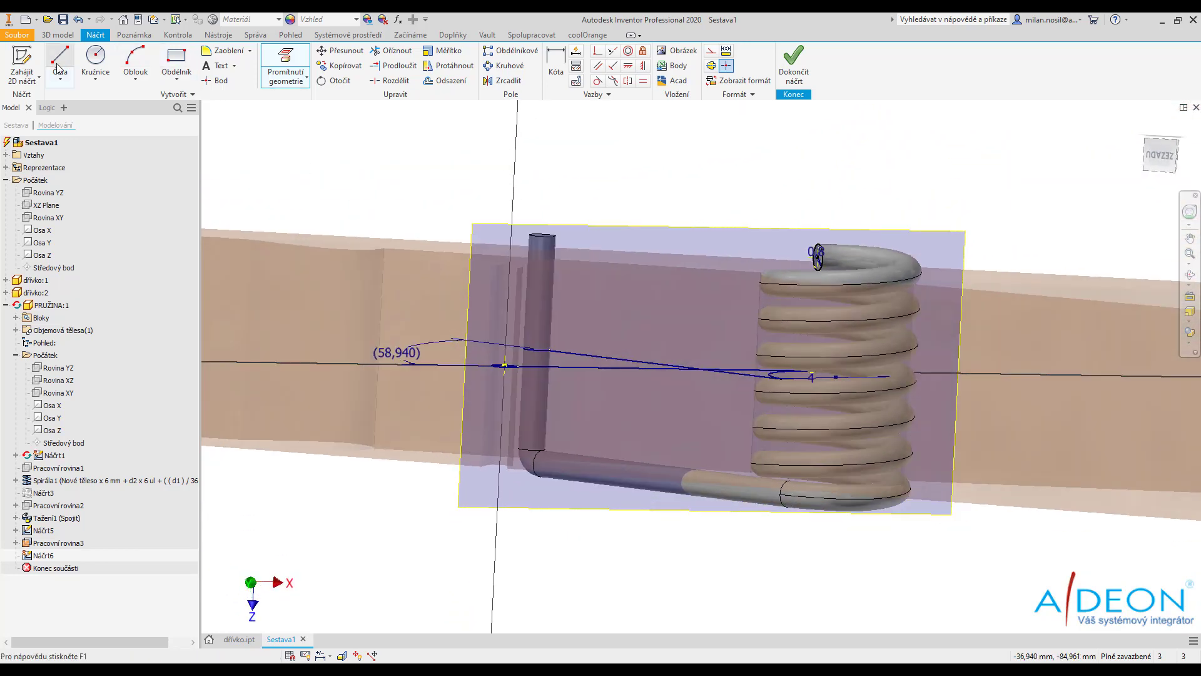
{"action": "key", "text": "l"}
{"action": "left_click", "coordinate": [715, 239]}
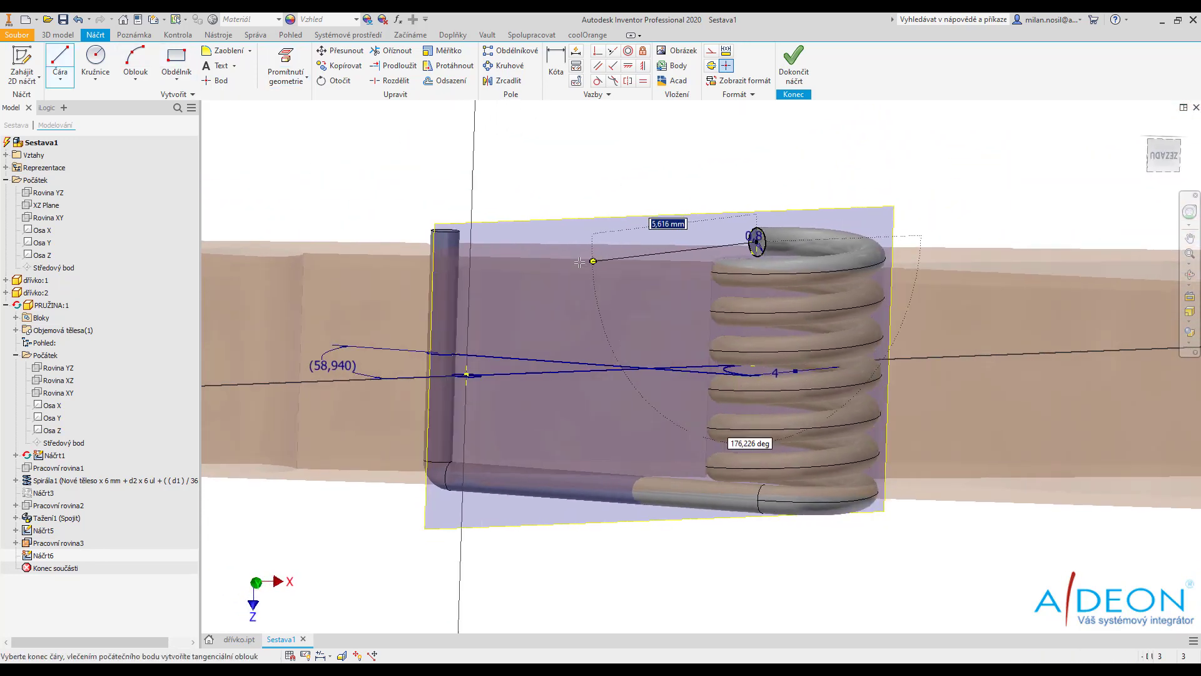
{"action": "left_click", "coordinate": [585, 250]}
{"action": "mouse_move", "coordinate": [585, 249]}
{"action": "left_mouse_down"}
{"action": "mouse_move", "coordinate": [587, 238]}
{"action": "mouse_move", "coordinate": [545, 457]}
{"action": "left_mouse_up"}
{"action": "key", "text": "Escape"}
{"action": "right_click", "coordinate": [637, 308]}
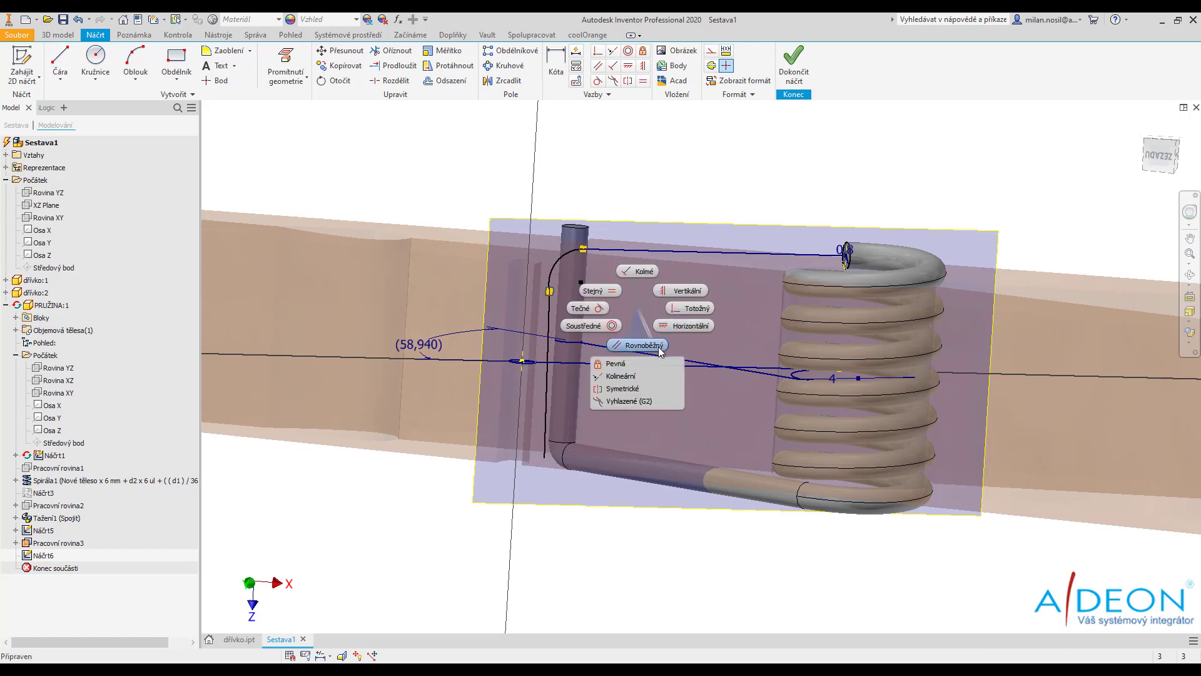
{"action": "left_click", "coordinate": [591, 308]}
Dimension the arc radius 0,4 and the vertical leg length 6 + radius (6,4)
{"action": "right_click", "coordinate": [647, 279]}
{"action": "key", "text": "Escape"}
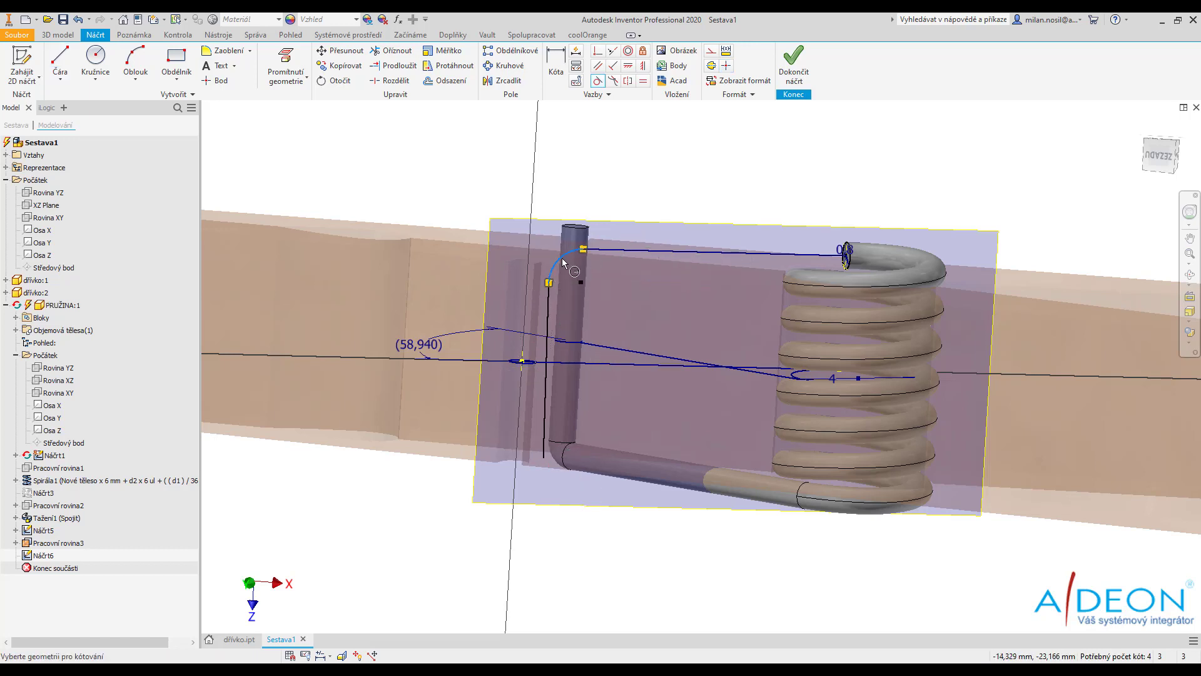
{"action": "key", "text": "d"}
{"action": "left_click", "coordinate": [560, 256]}
{"action": "type", "text": "0,4"}
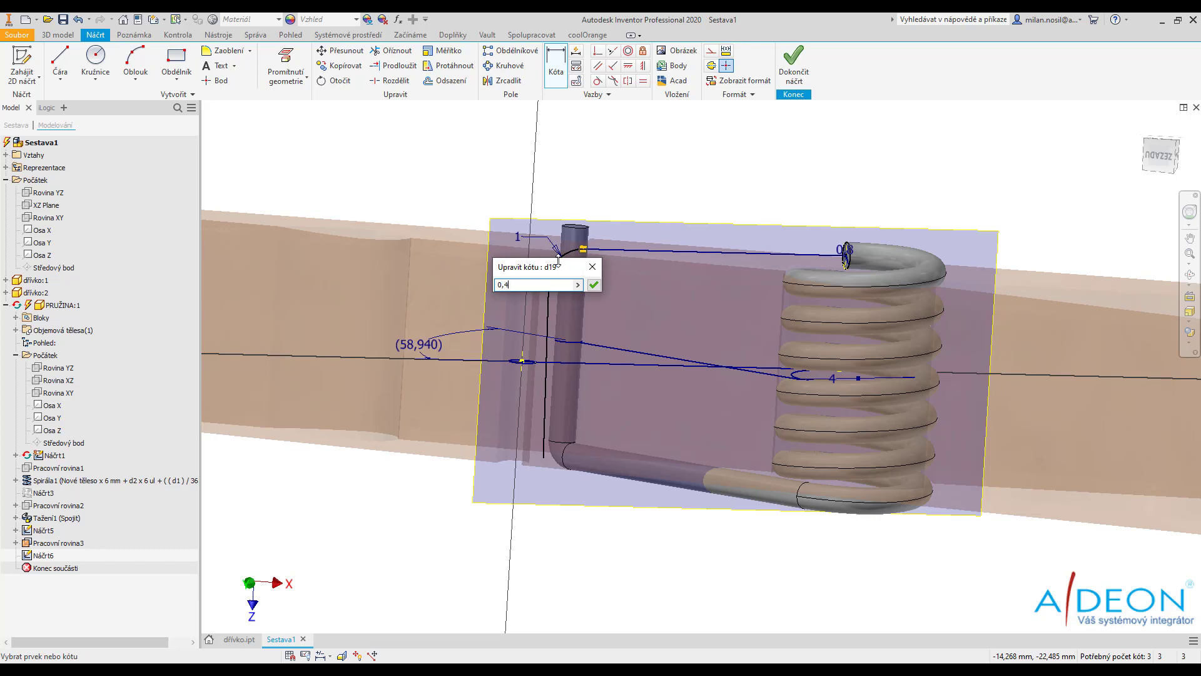
{"action": "key", "text": "Return"}
{"action": "left_click", "coordinate": [568, 294]}
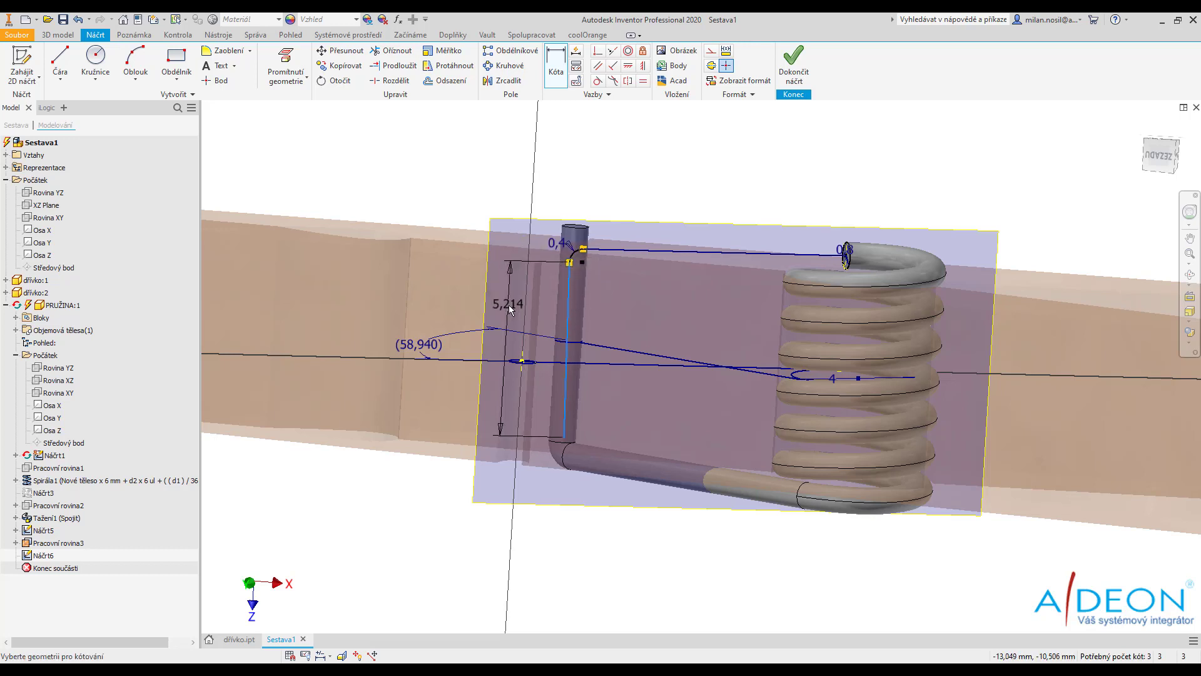
{"action": "left_click", "coordinate": [508, 308]}
{"action": "type", "text": "6+"}
{"action": "left_click", "coordinate": [556, 243]}
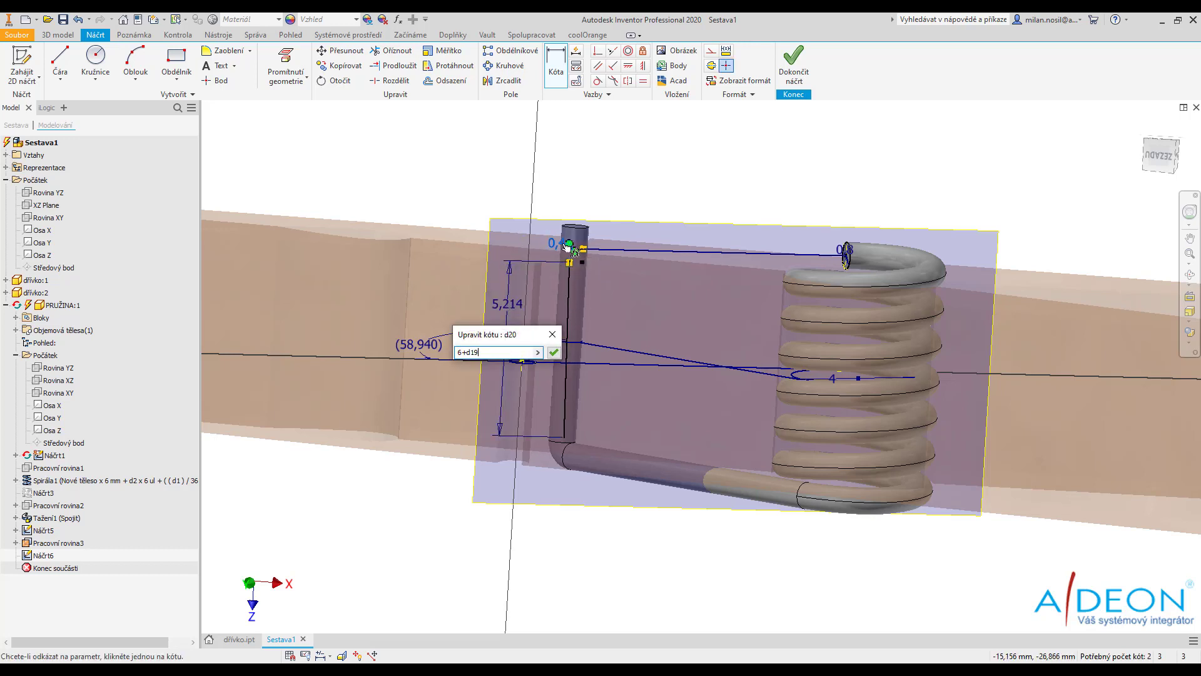
{"action": "key", "text": "Return"}
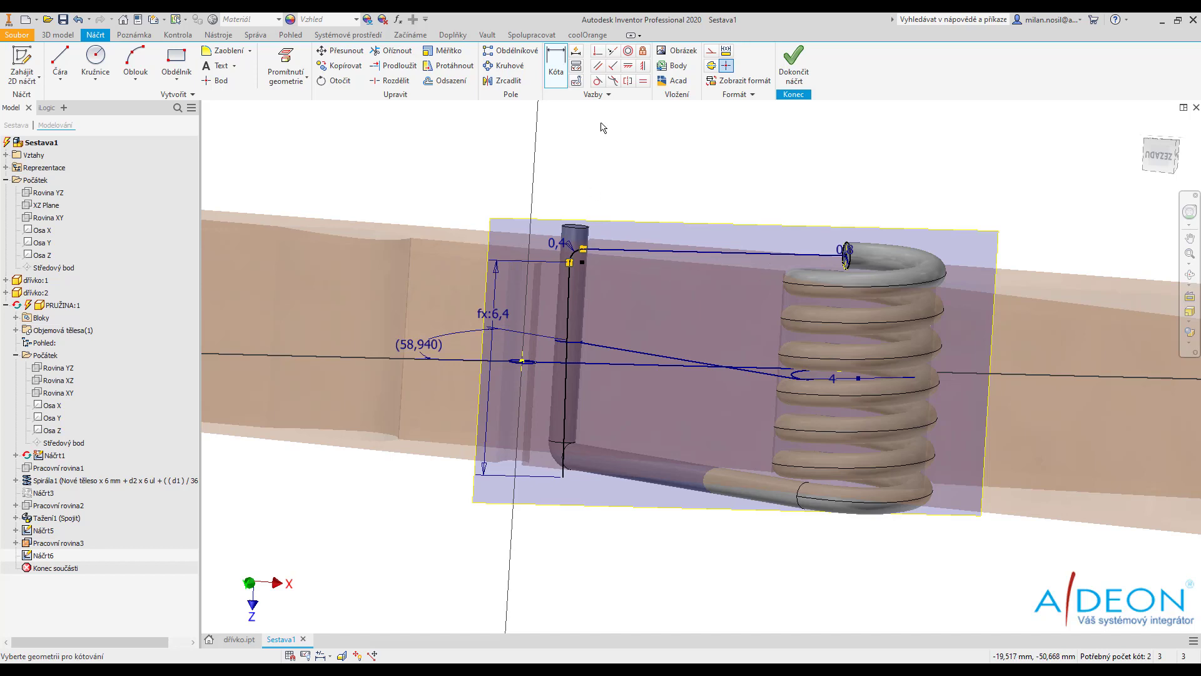
Make the circle centre coincident with the path and the line vertical, then finish the sketch
{"action": "left_click", "coordinate": [598, 50]}
{"action": "middle_click_drag", "start_coordinate": [630, 284], "coordinate": [466, 385], "text": "shift"}
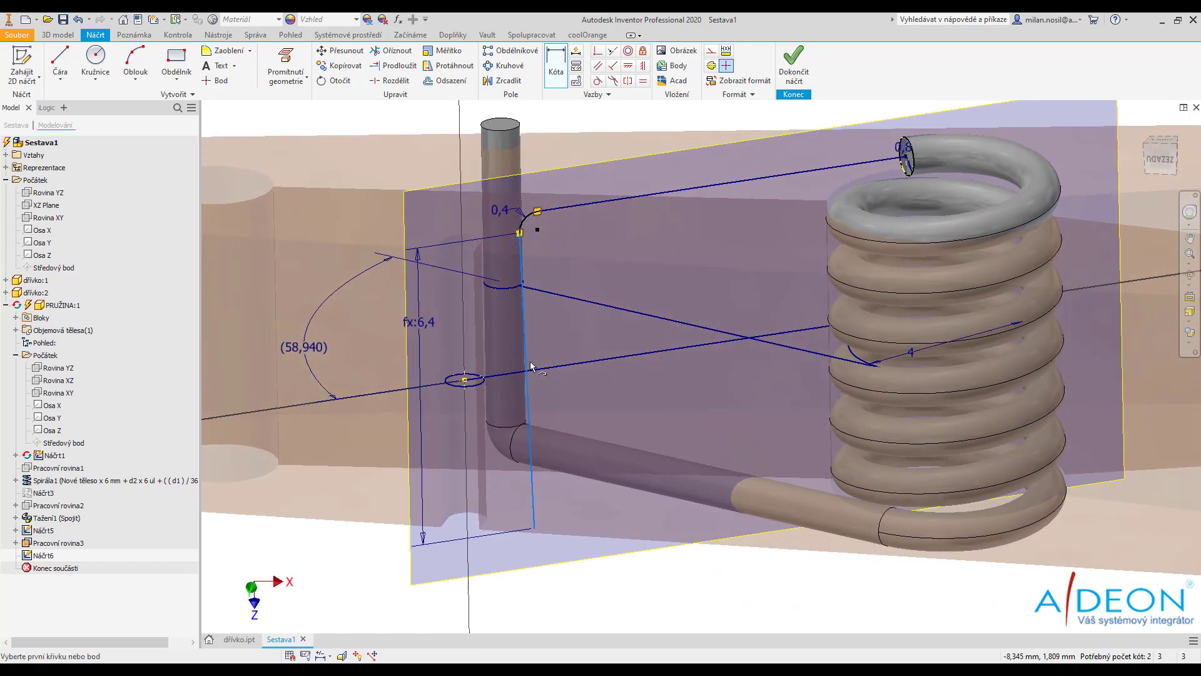
{"action": "left_click", "coordinate": [465, 380]}
{"action": "key", "text": "F5"}
{"action": "left_click", "coordinate": [643, 65]}
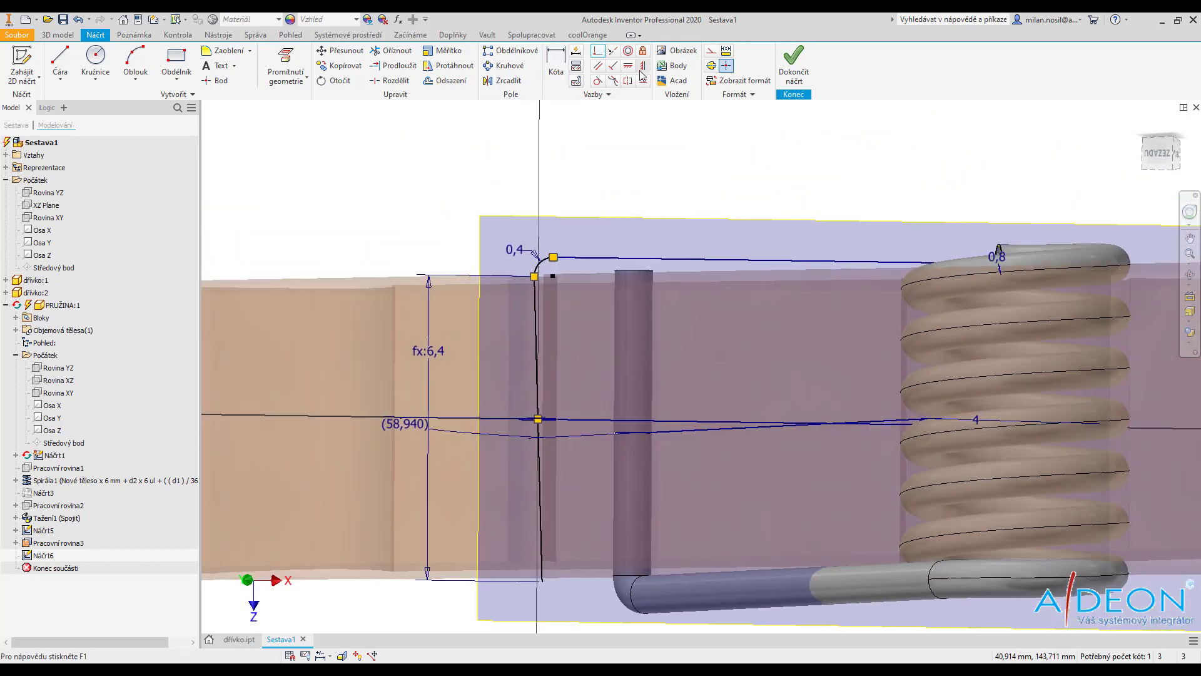
{"action": "left_click", "coordinate": [528, 354]}
{"action": "key", "text": "Escape"}
{"action": "key", "text": "F5"}
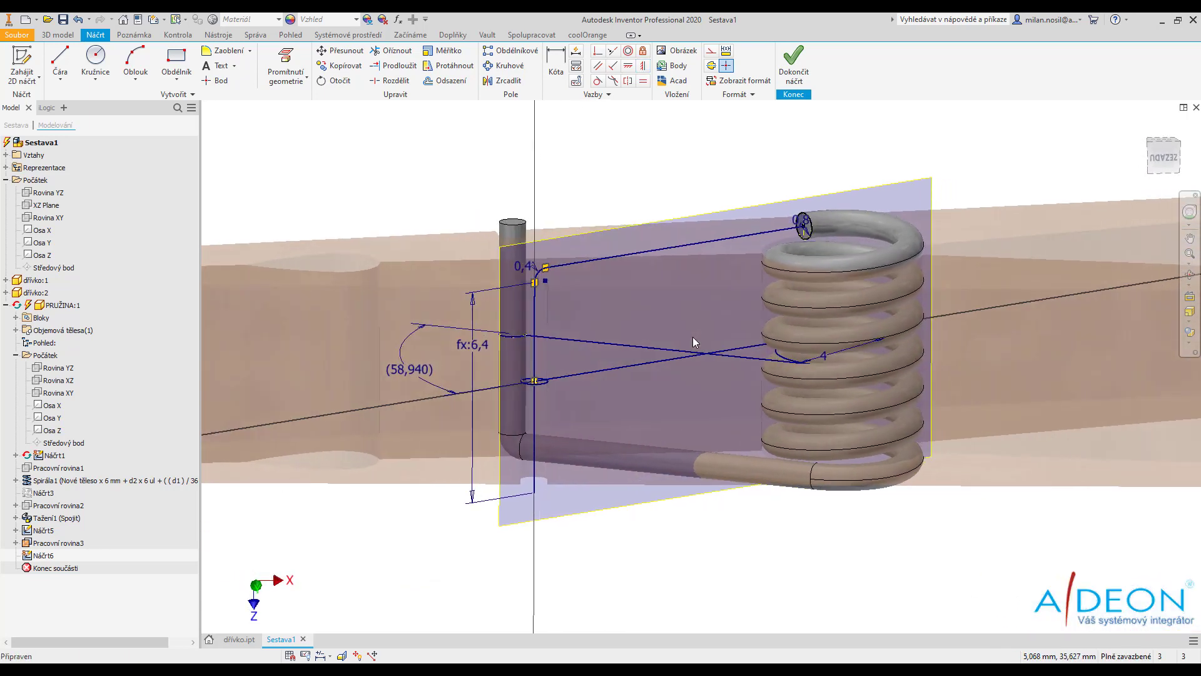
{"action": "right_click", "coordinate": [693, 337]}
{"action": "left_click", "coordinate": [601, 204]}
Sweep the small circle along the new leg path to create Tažení2
{"action": "left_click", "coordinate": [125, 50]}
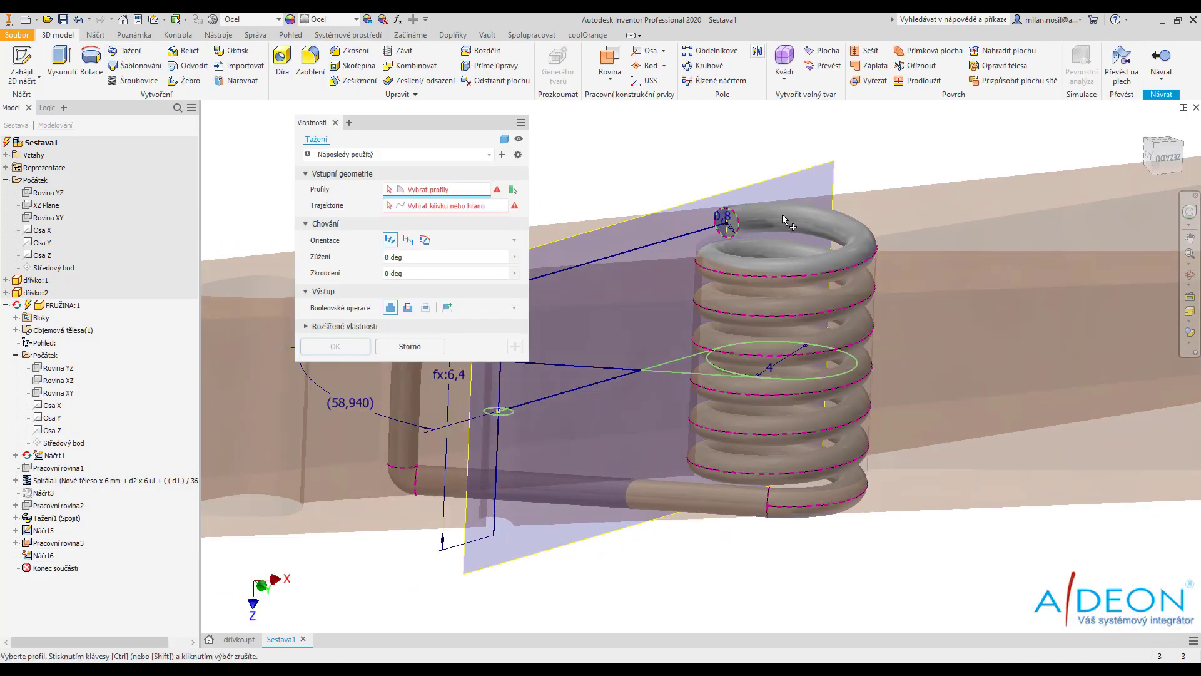
{"action": "left_click", "coordinate": [612, 236]}
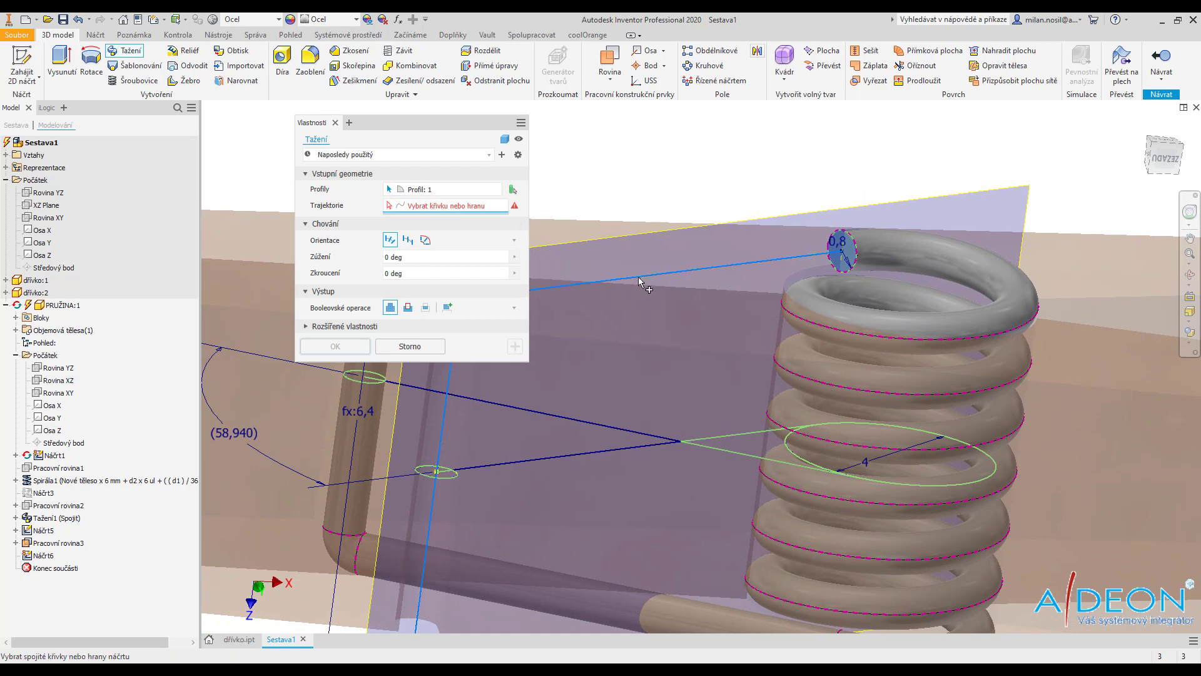
{"action": "left_click", "coordinate": [638, 278]}
{"action": "left_click", "coordinate": [346, 348]}
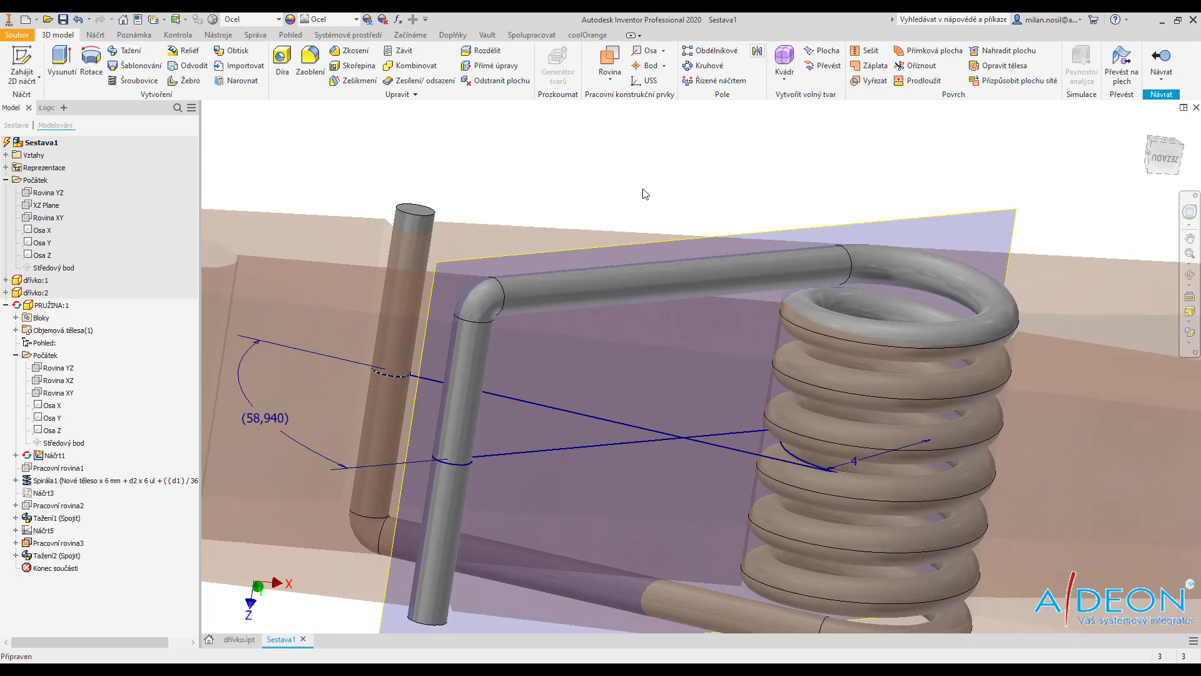
Hide the work plane and Náčrt6, then return to the clothespin assembly
{"action": "middle_click_drag", "start_coordinate": [644, 193], "coordinate": [772, 246], "text": "shift"}
{"action": "right_click", "coordinate": [764, 241]}
{"action": "left_click", "coordinate": [803, 257]}
{"action": "right_click", "coordinate": [59, 555]}
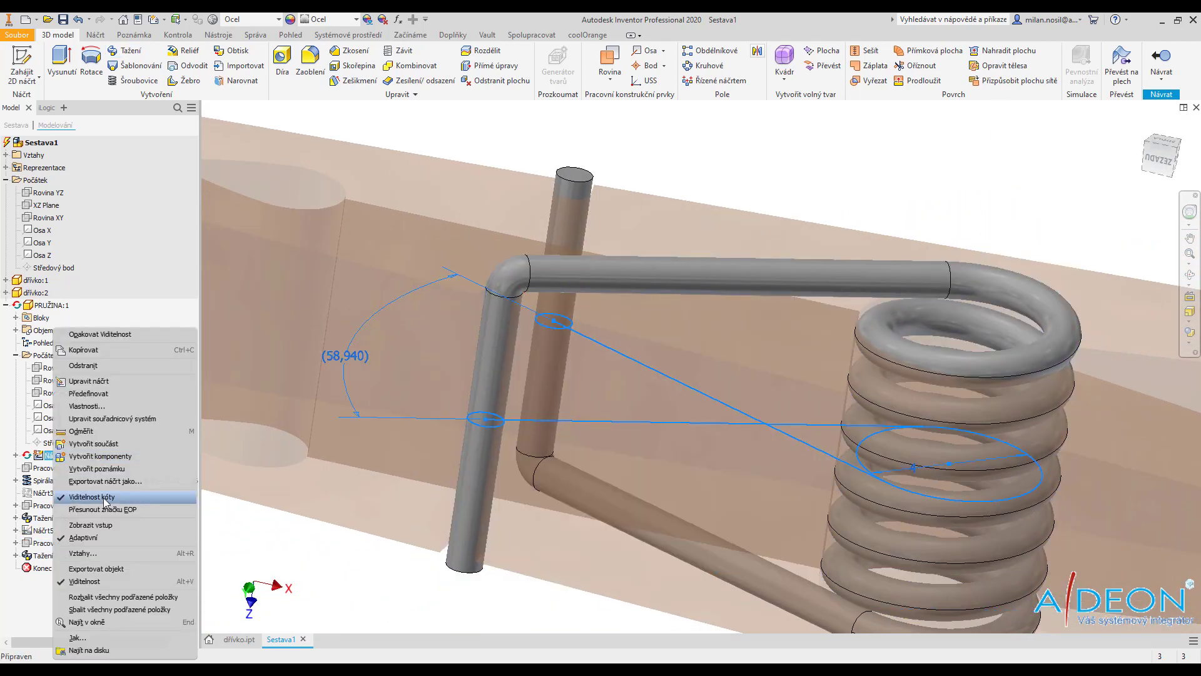
{"action": "left_click", "coordinate": [474, 401]}
{"action": "right_click", "coordinate": [779, 248]}
{"action": "left_click", "coordinate": [700, 204]}
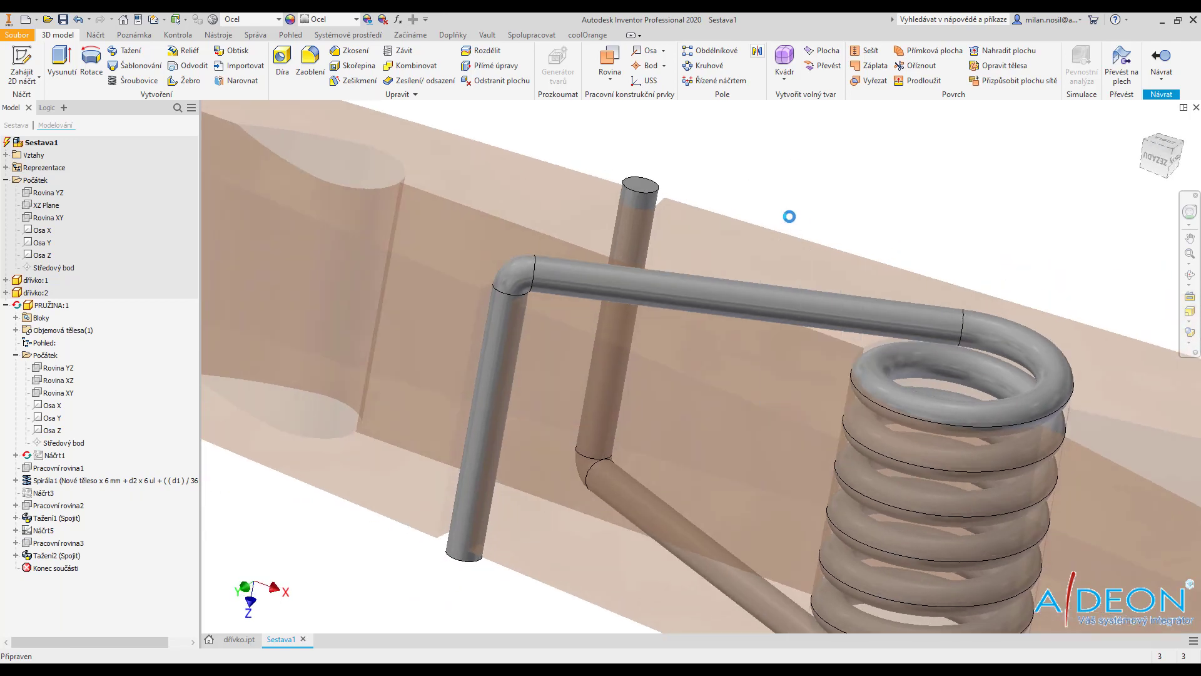
Save the assembly as kolíček.iam and expand the second jaw's constraints
{"action": "key", "text": "ctrl+s"}
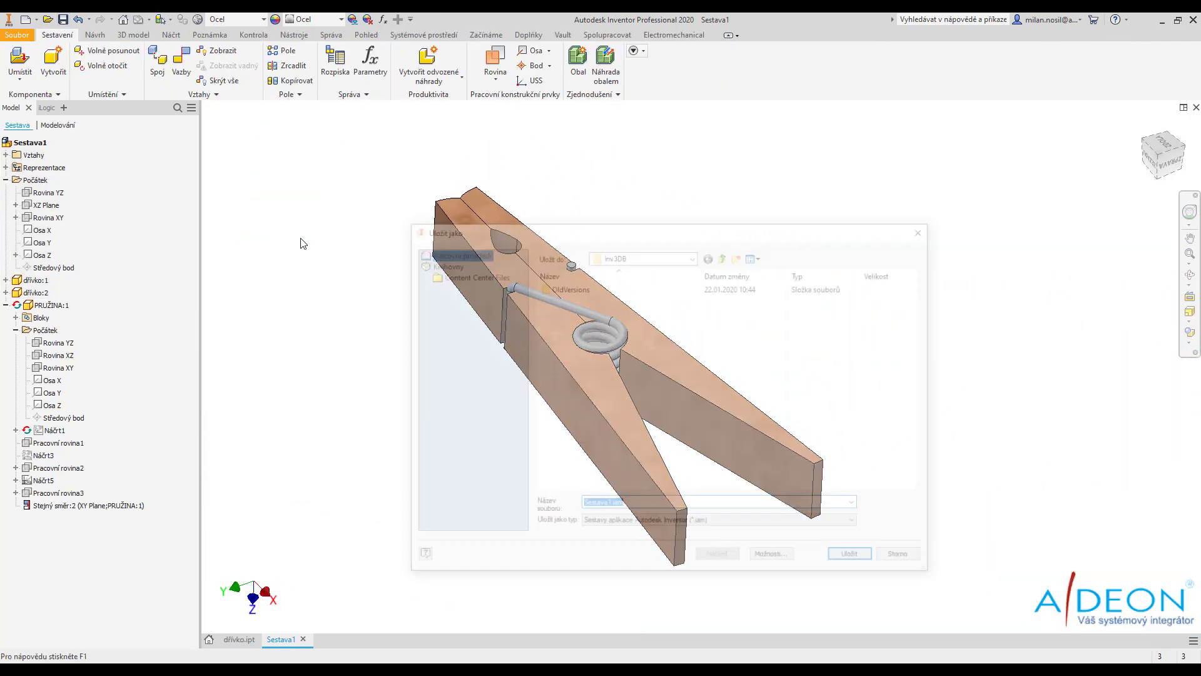
{"action": "type", "text": "kolíček"}
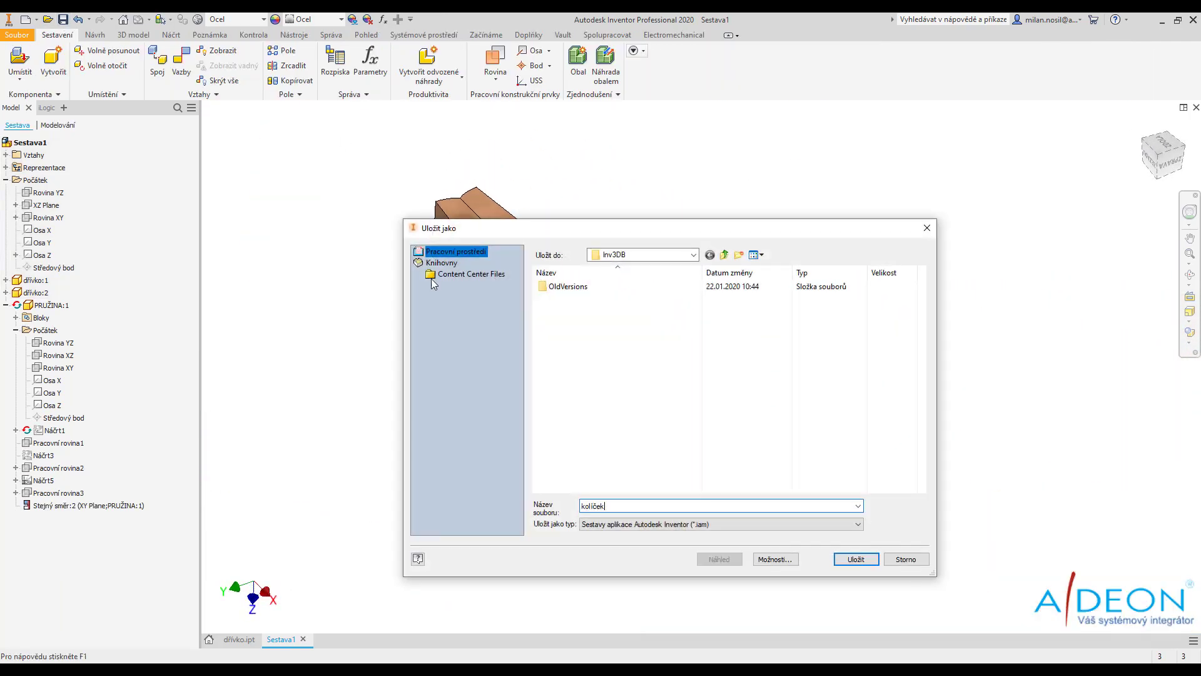
{"action": "key", "text": "Return"}
{"action": "left_click", "coordinate": [666, 286]}
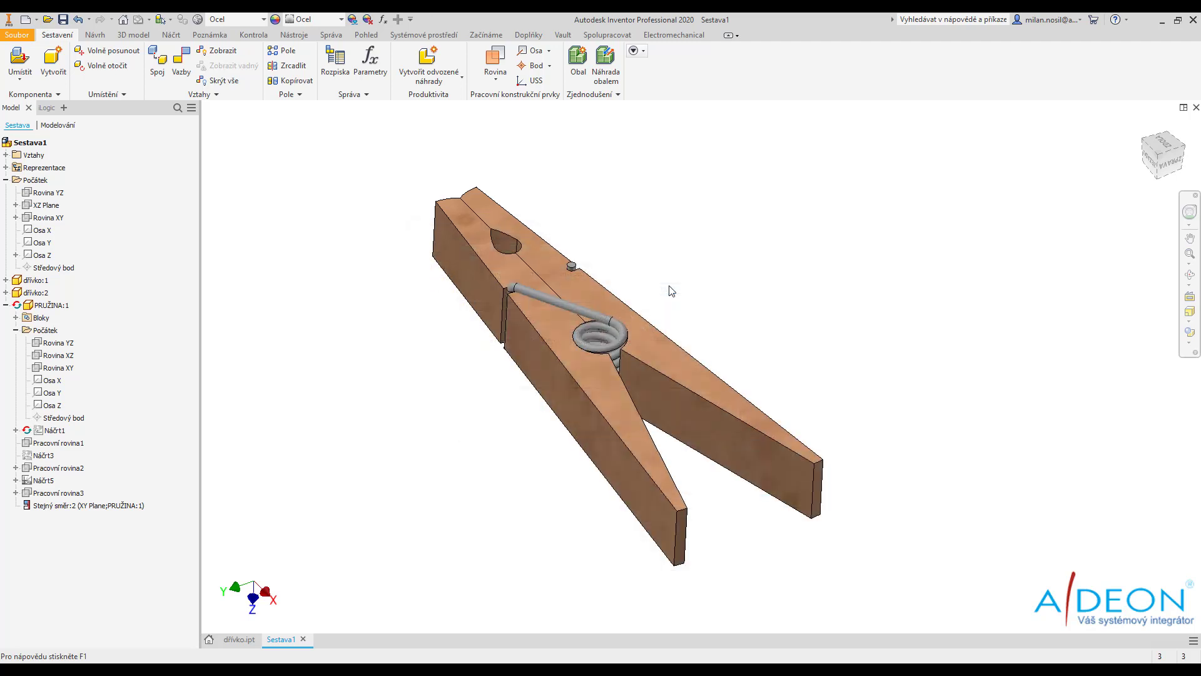
{"action": "left_click", "coordinate": [6, 305]}
Drive the ŘÍDÍCÍ angle constraint from 0 to 15 deg, opening and reclosing the jaws
{"action": "right_click", "coordinate": [47, 368]}
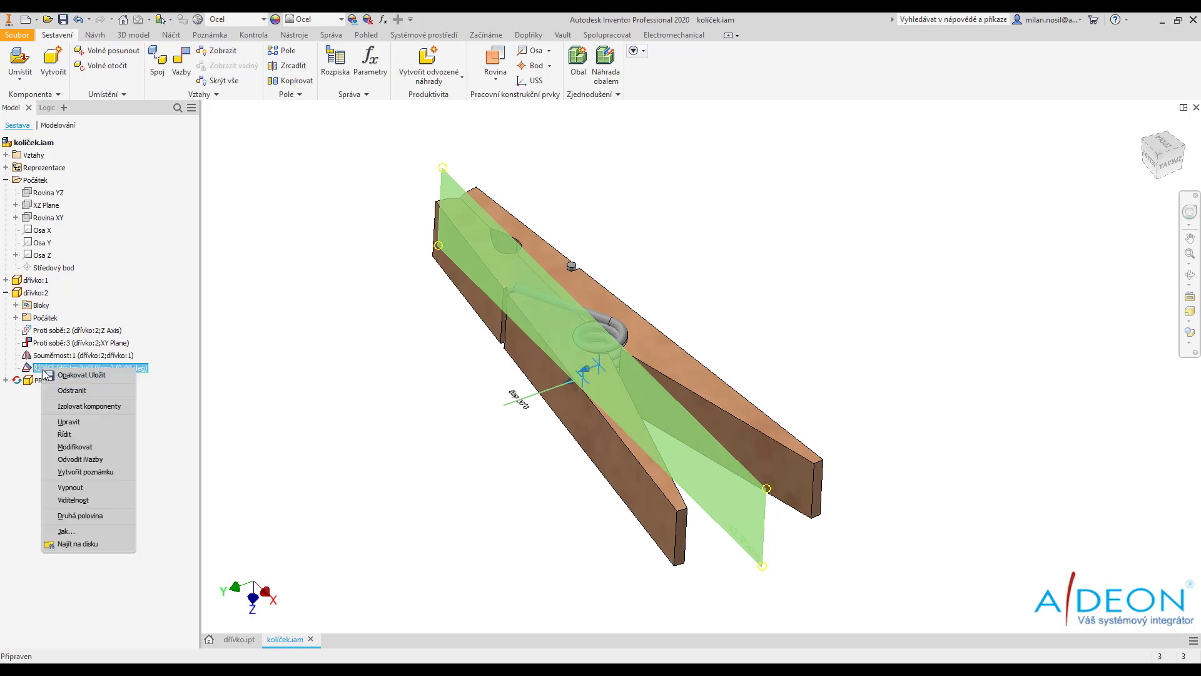
{"action": "left_click", "coordinate": [69, 434]}
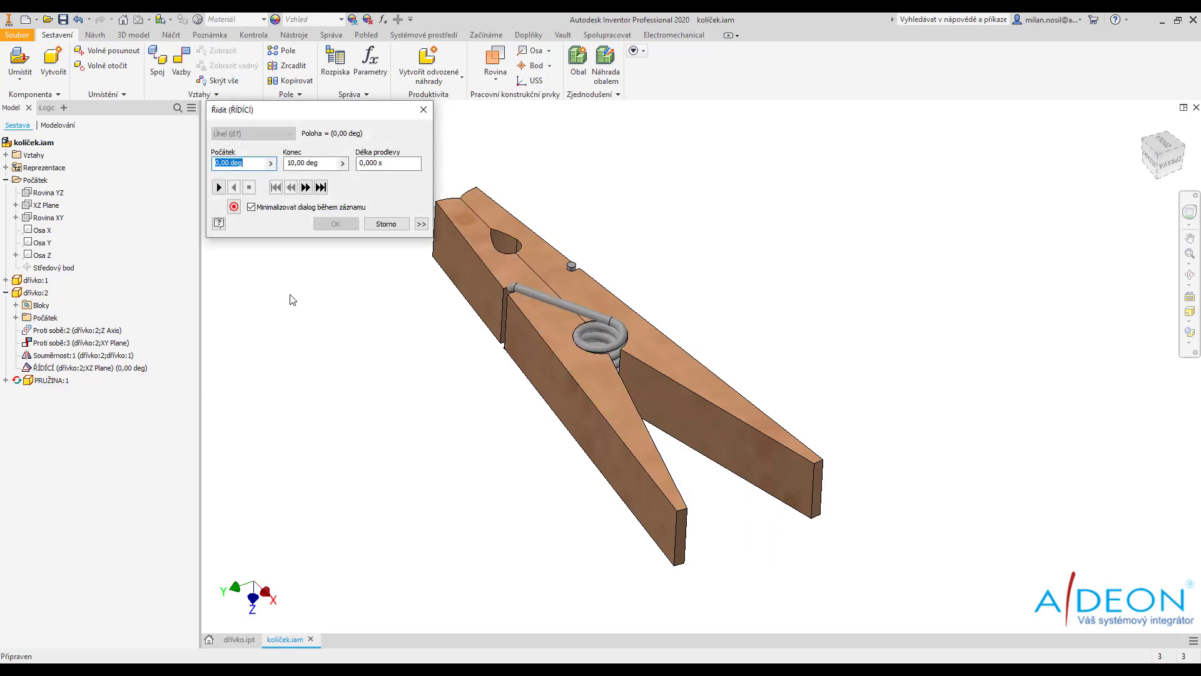
{"action": "left_click", "coordinate": [219, 187]}
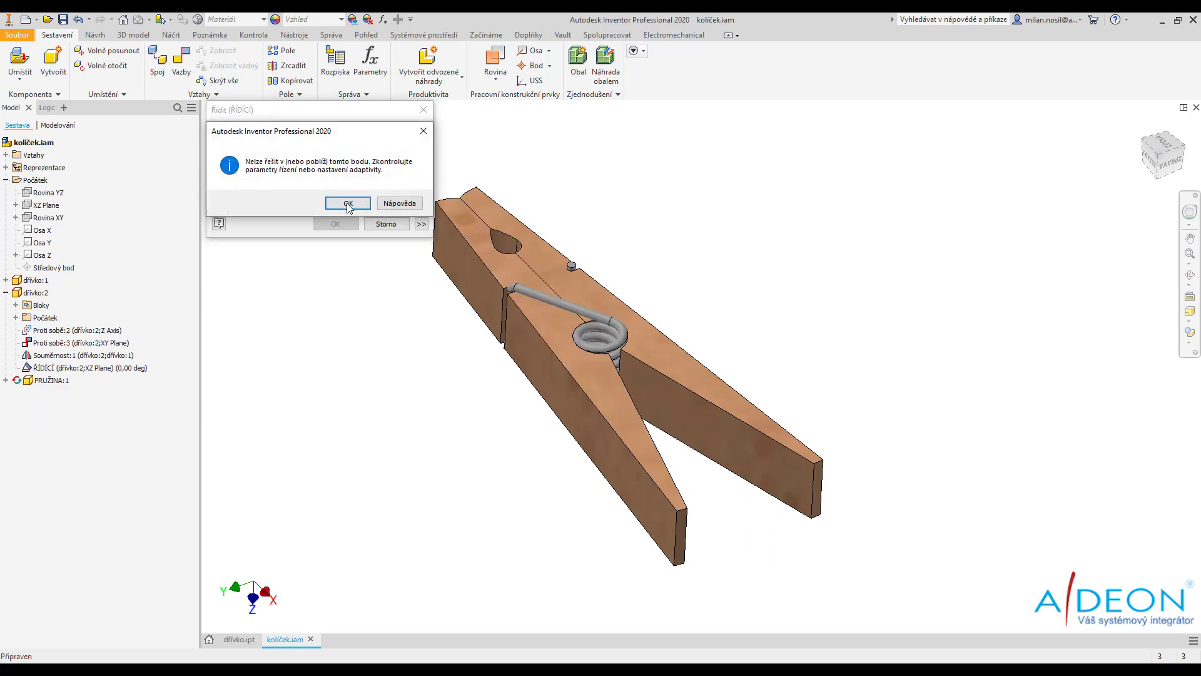
{"action": "left_click", "coordinate": [348, 203]}
{"action": "left_click", "coordinate": [421, 226]}
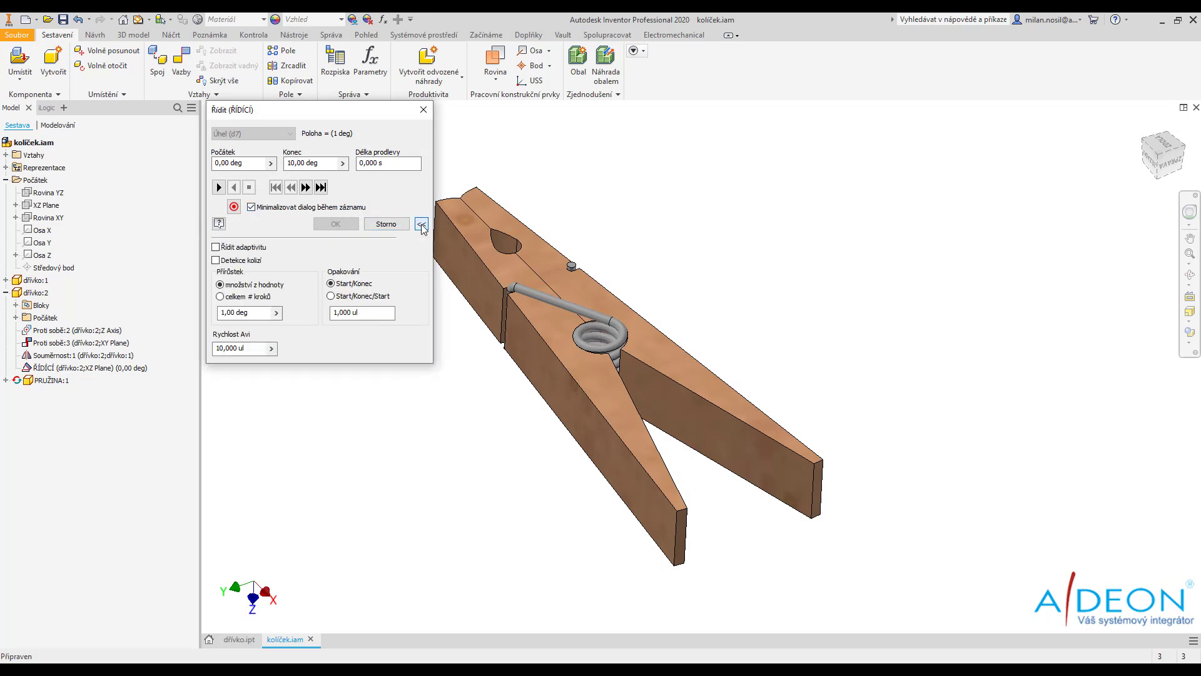
{"action": "left_click", "coordinate": [291, 163]}
{"action": "type", "text": "15"}
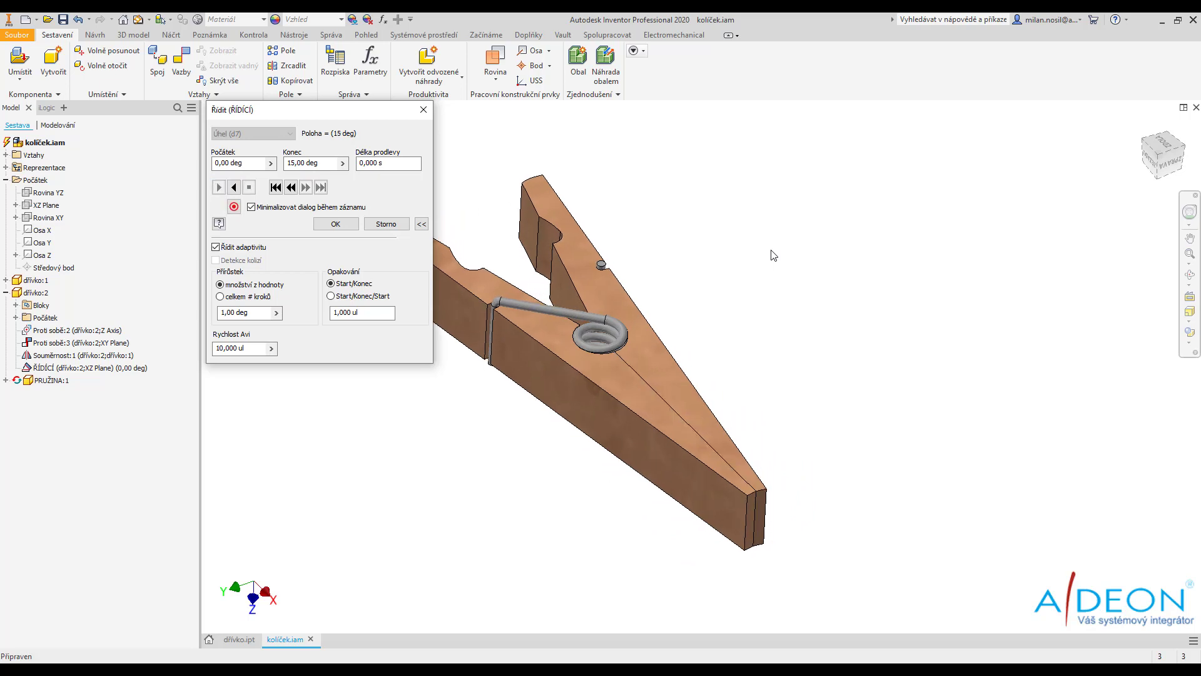
{"action": "left_click", "coordinate": [238, 190]}
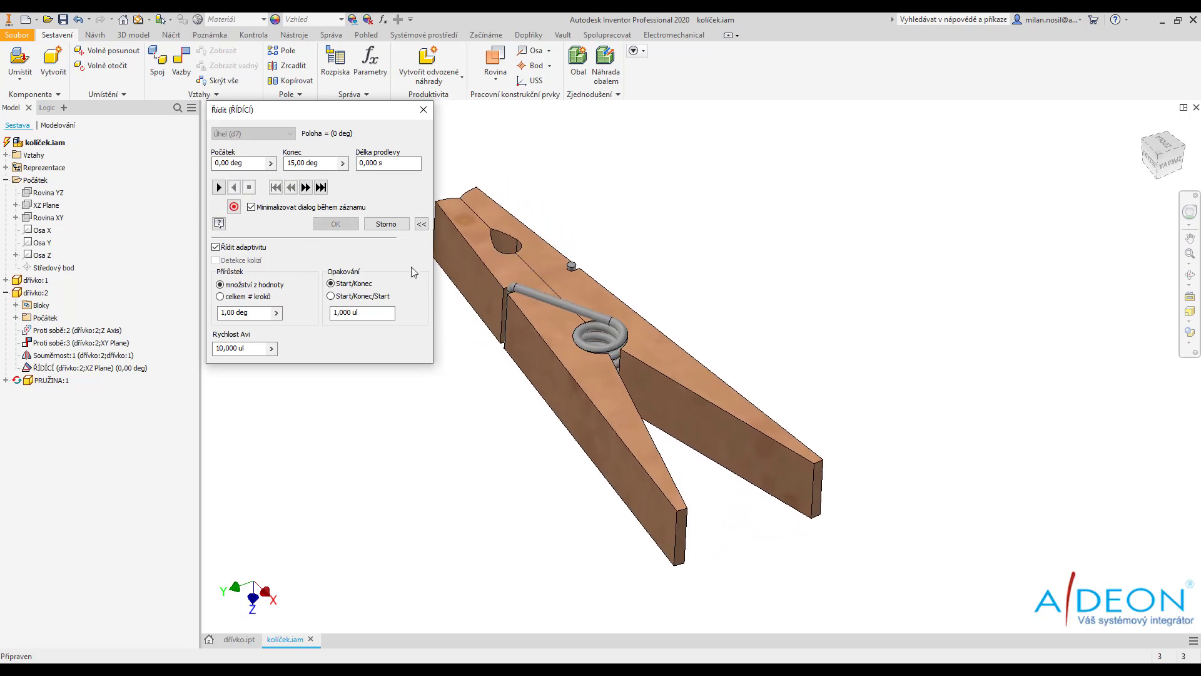
{"action": "left_click", "coordinate": [424, 110]}
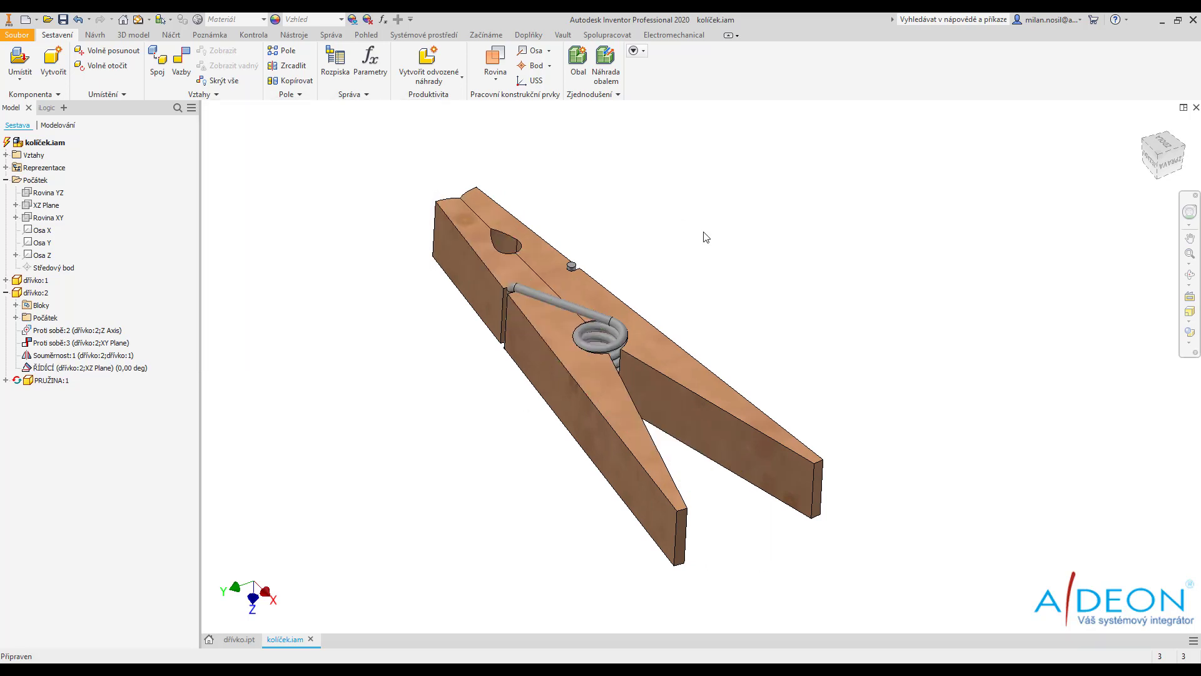